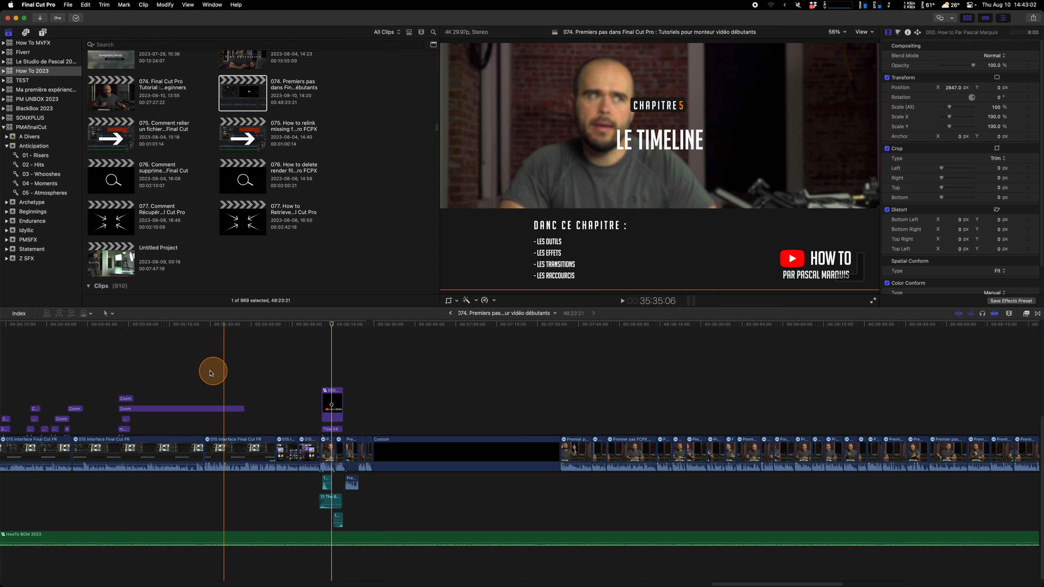
Show the timeline index and browse its list of clips around the playhead position.
key("ctrl")
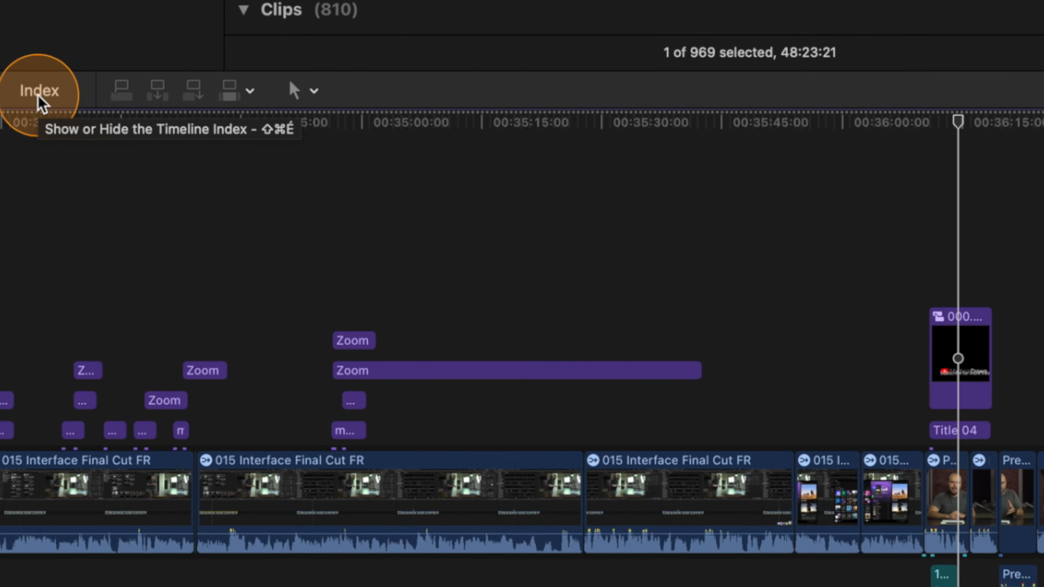
left_click(38, 98)
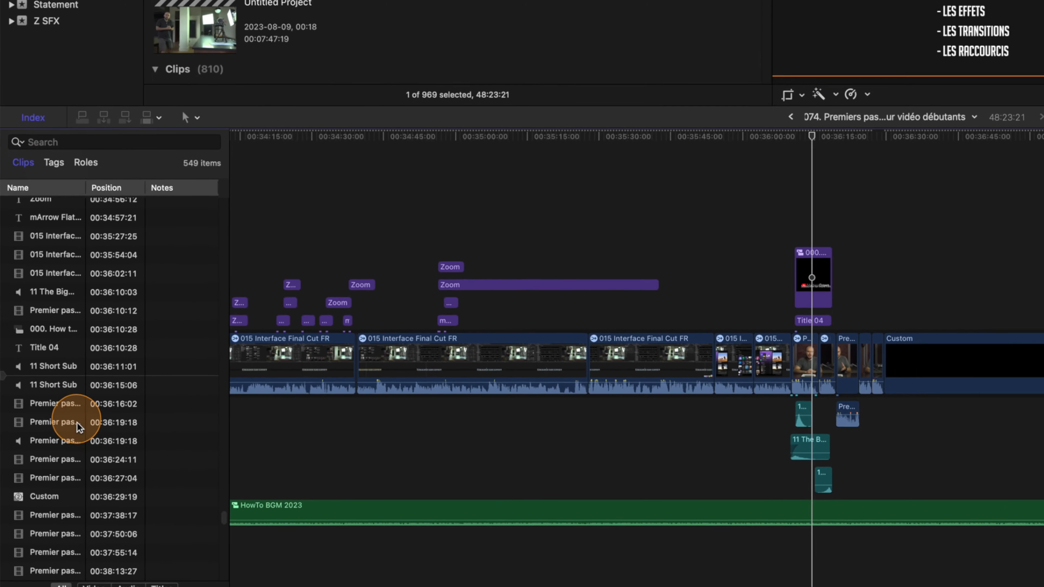
scroll(77, 423, "up", 10)
scroll(76, 417, "down", 15)
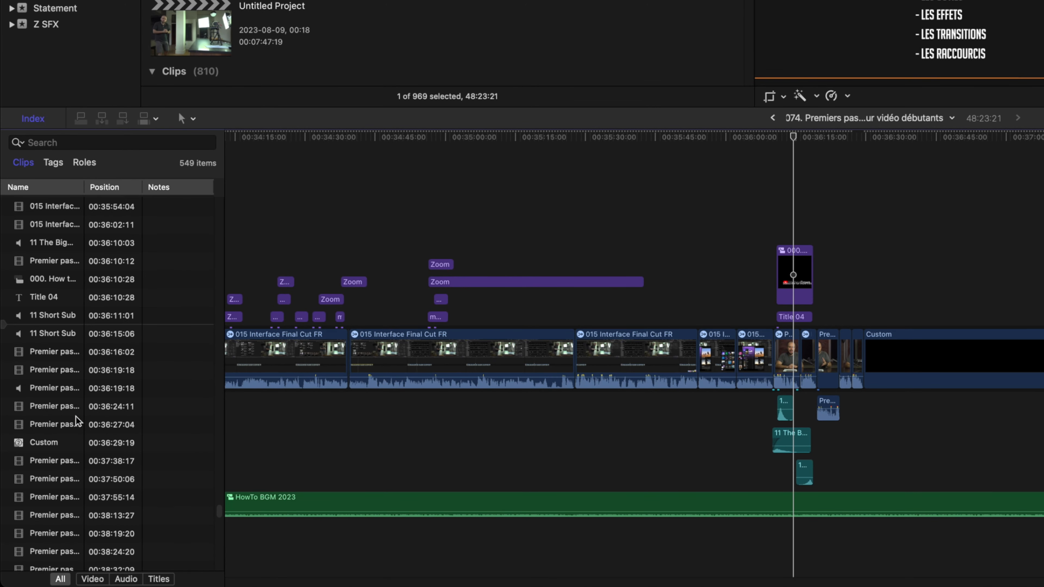
scroll(76, 417, "up", 3)
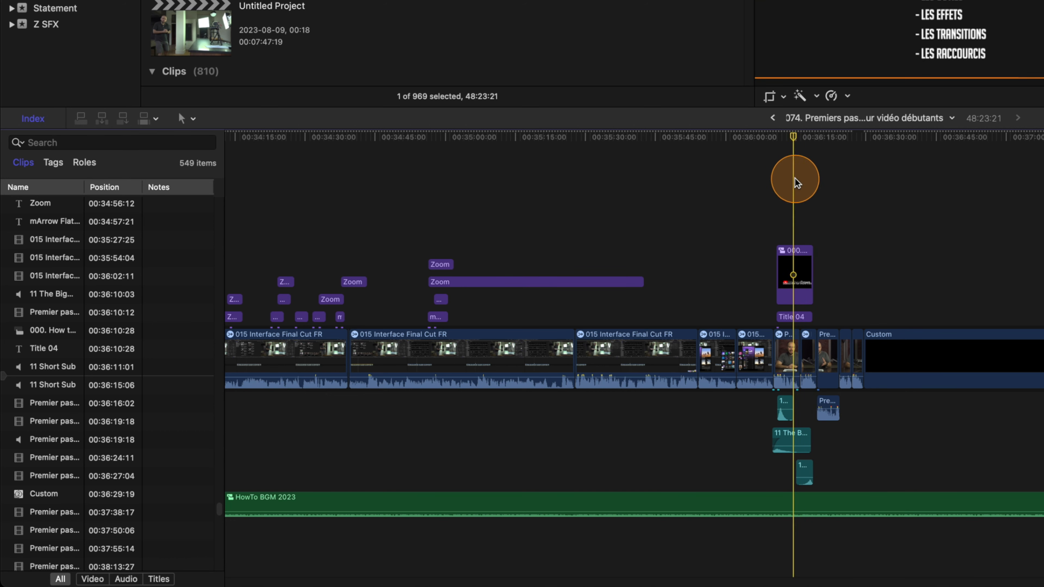
key("alt")
key("ctrl")
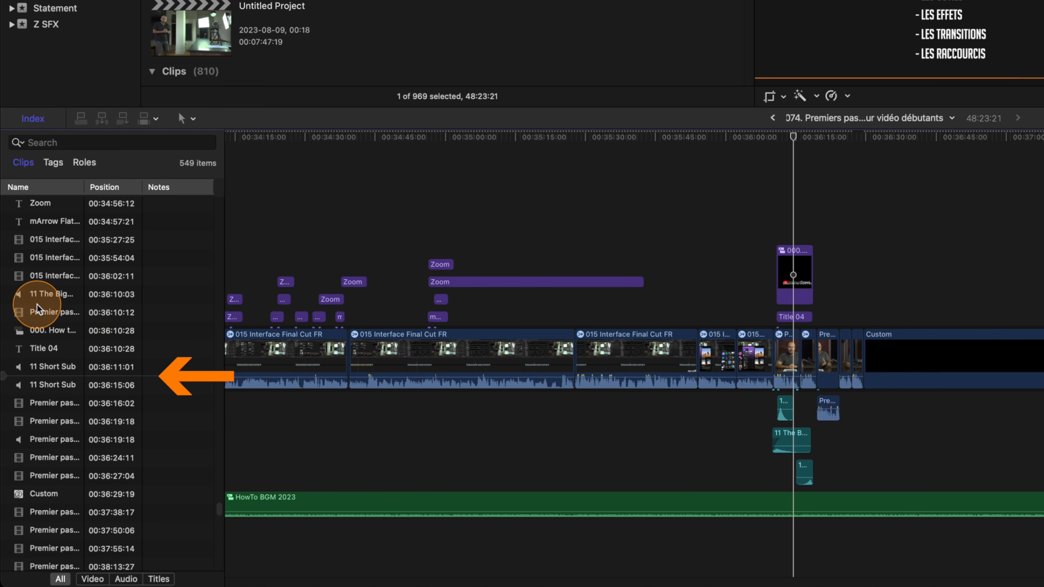
Jump to several clips in the timeline through the index, ending on the clip at 00:36:10:12.
left_click(39, 314)
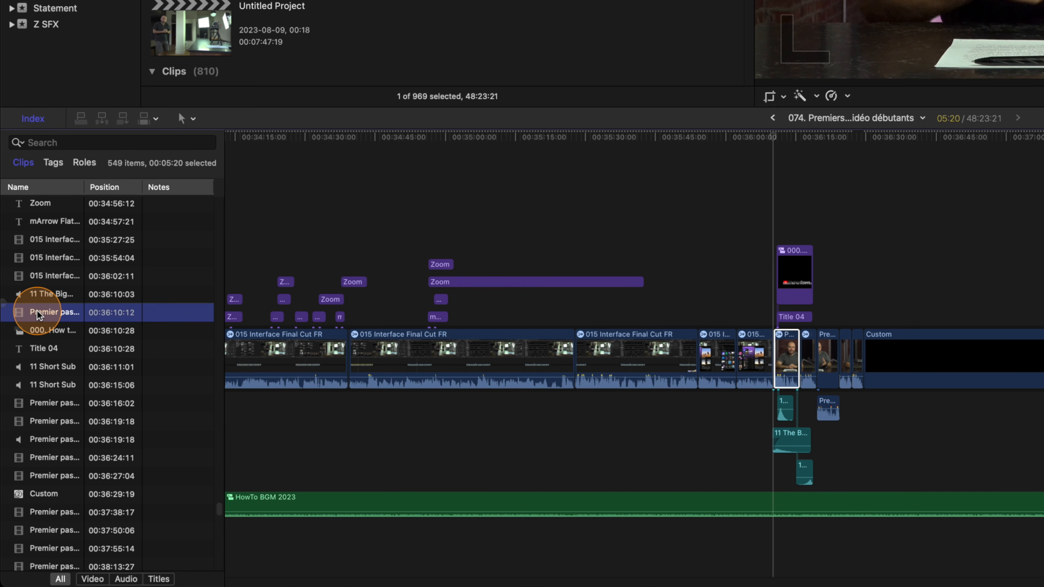
left_click(40, 242)
left_click(43, 457)
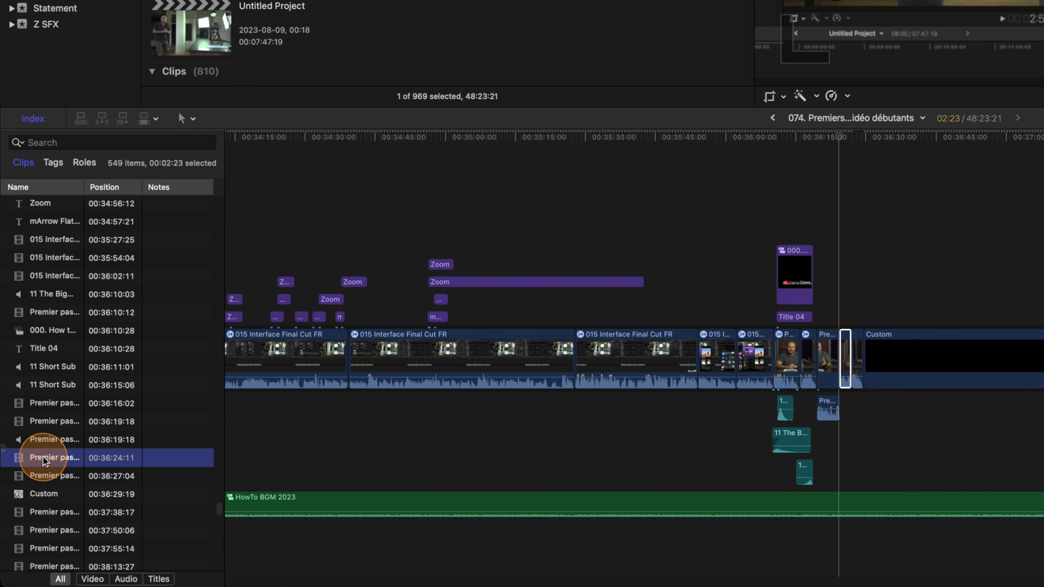
left_click(55, 530)
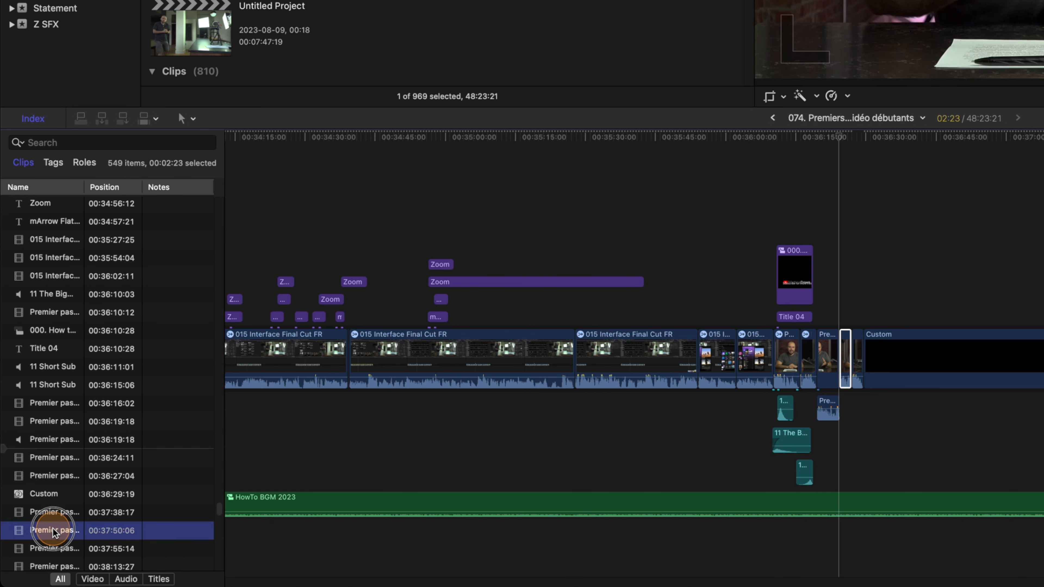
left_click(49, 478)
left_click(33, 312)
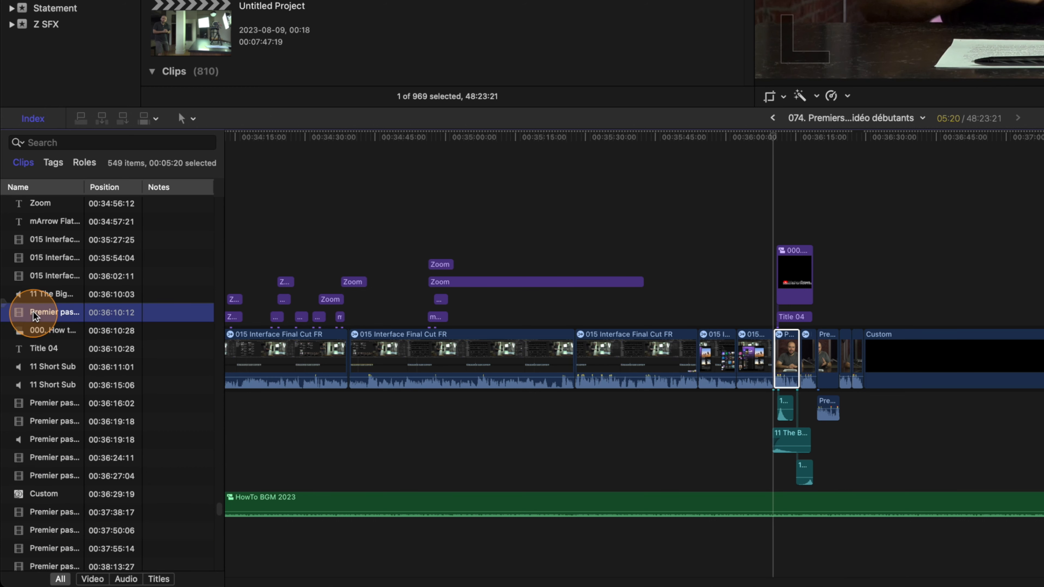
key("ctrl")
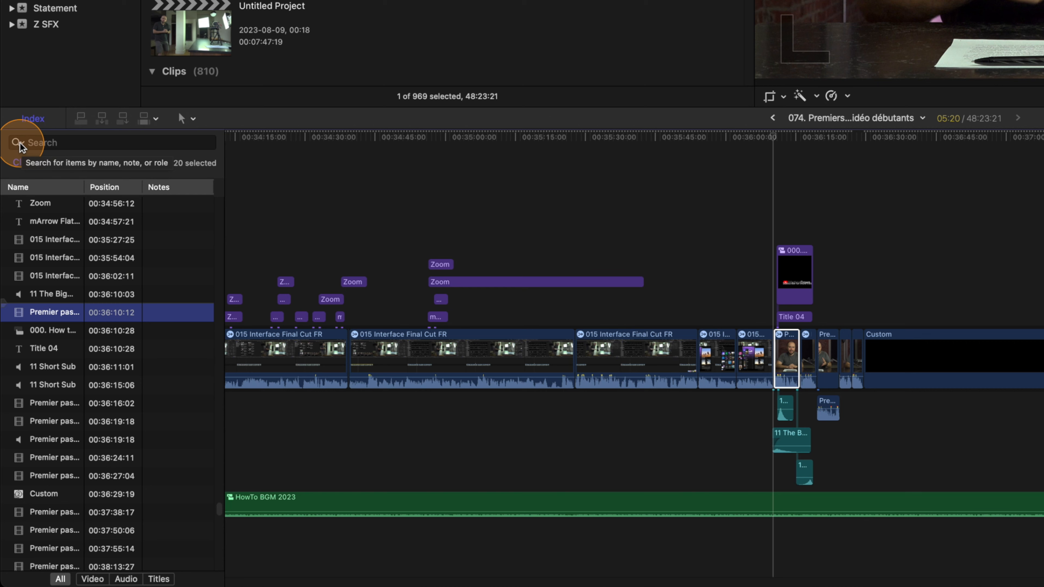
Hide the timeline index so the timeline fills the full width again.
left_click(655, 411)
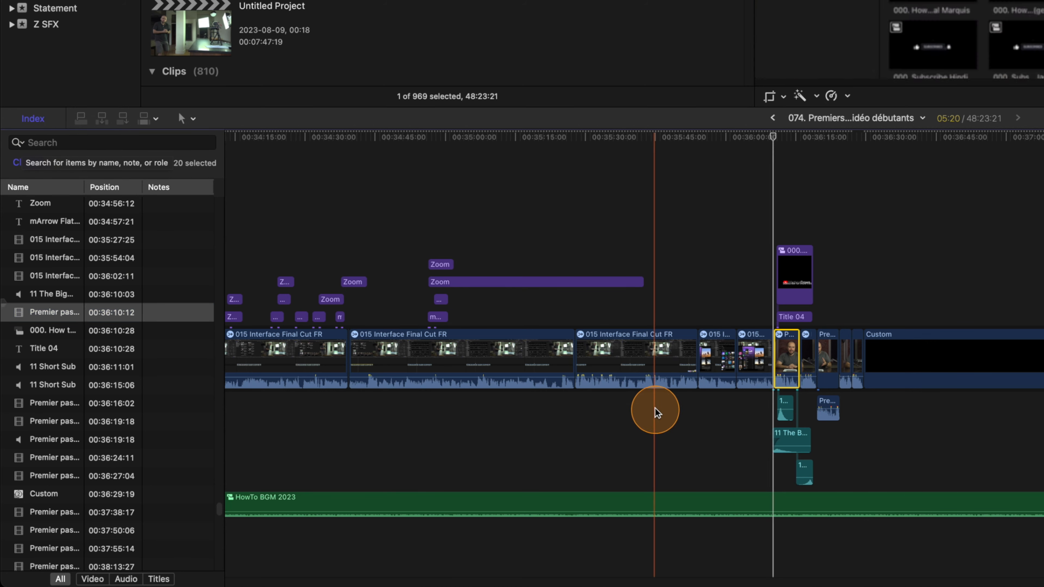
scroll(655, 411, "left", 15)
scroll(654, 413, "right", 15)
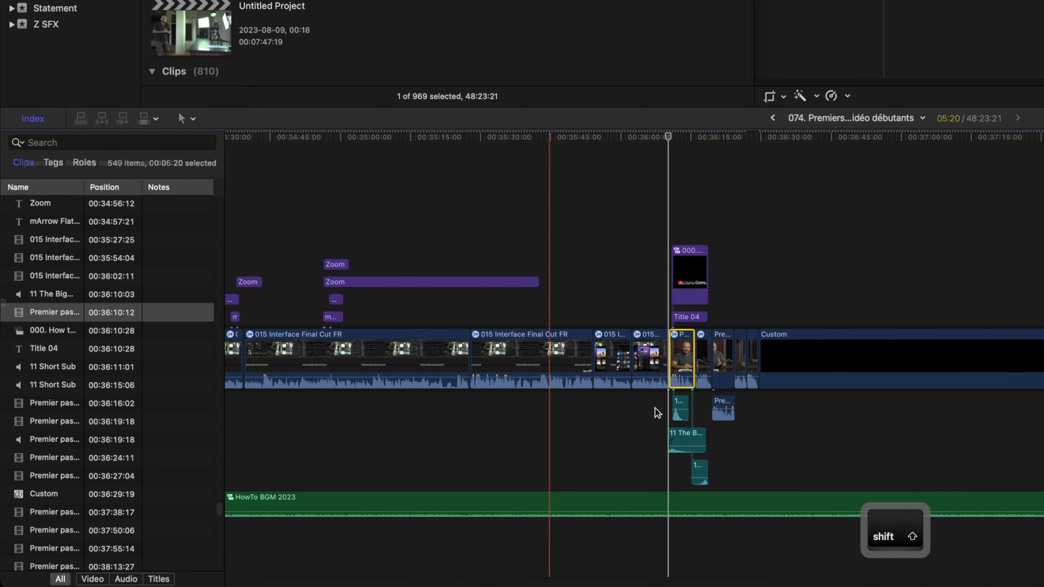
left_click(656, 413)
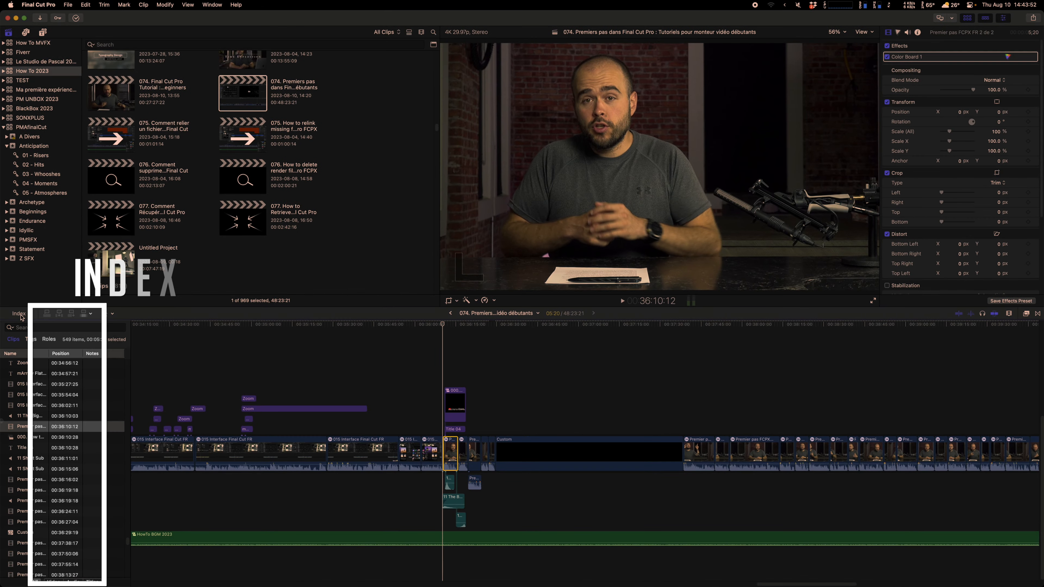
left_click(22, 290)
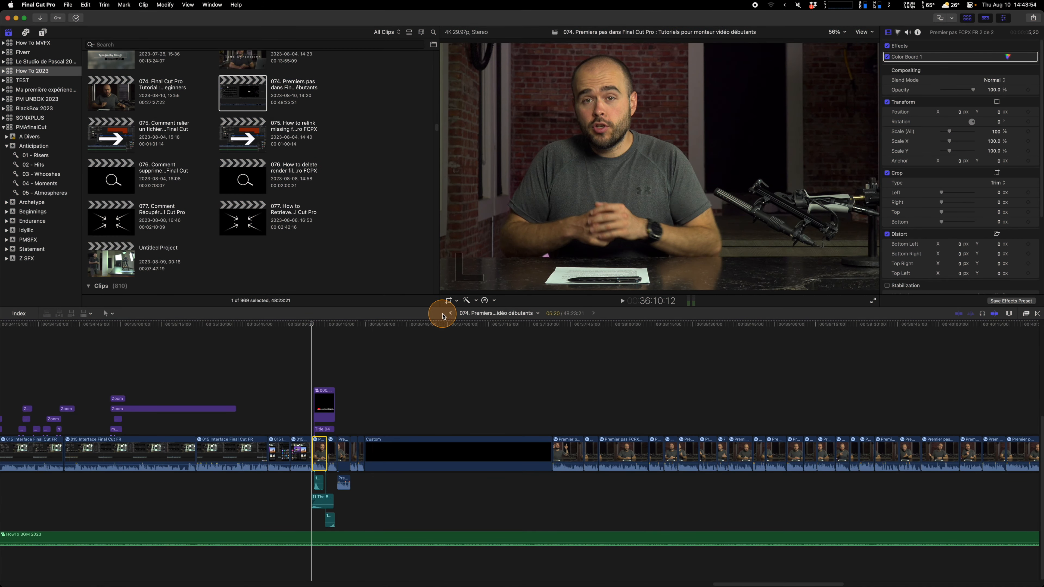
Open the project 074. Final Cut Pro Tutorial : First steps for beginners, followed by 075. Comment relier un fichier manquant dans Final Cut.
key("ctrl")
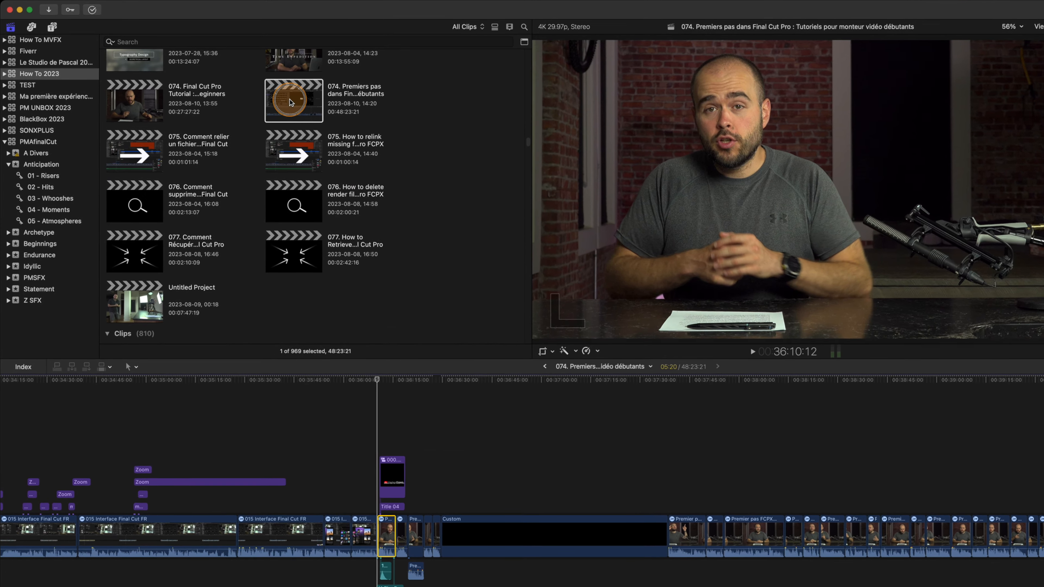
left_click(289, 99)
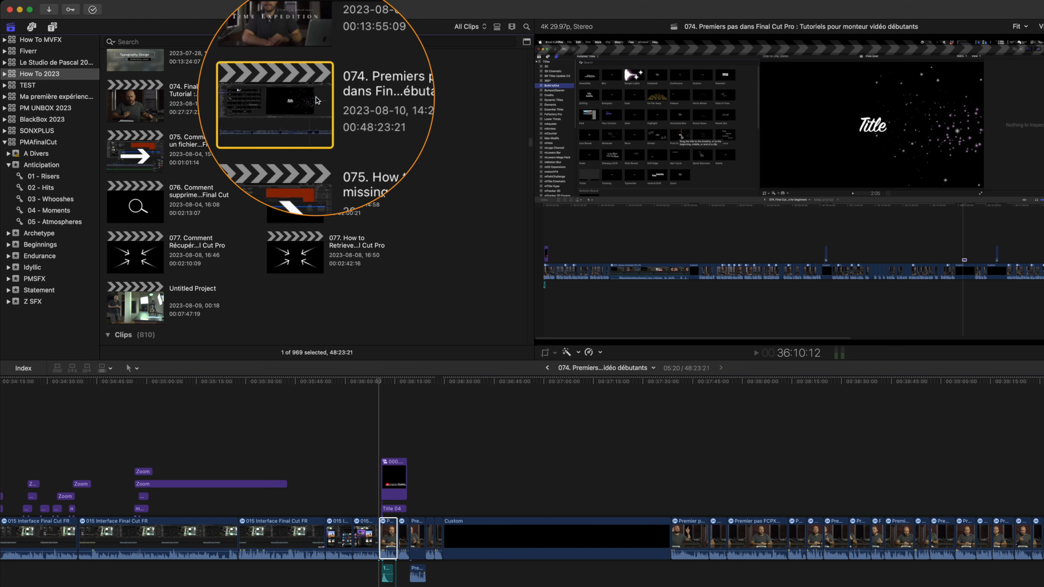
double_click(139, 107)
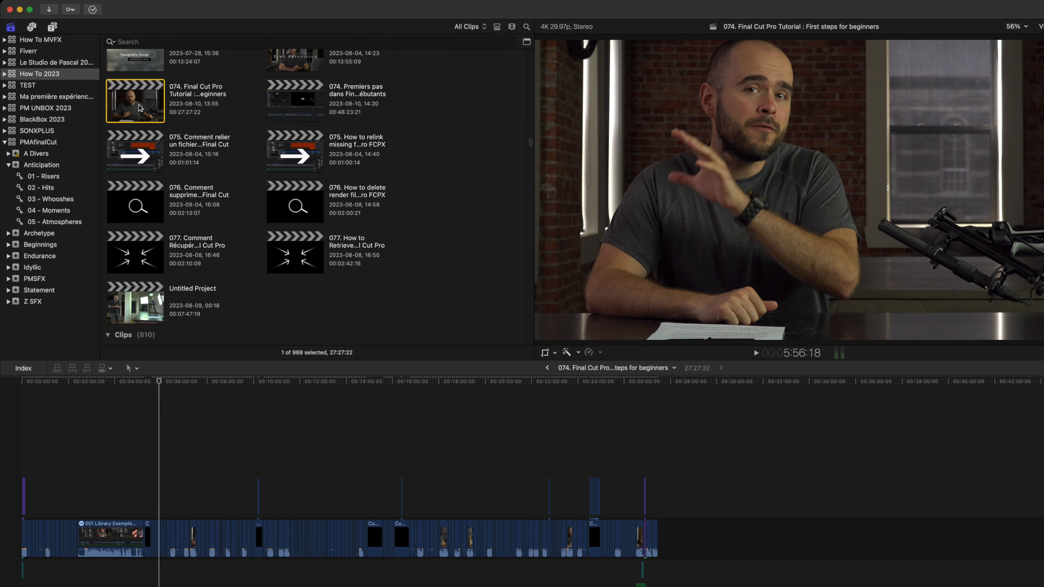
double_click(143, 165)
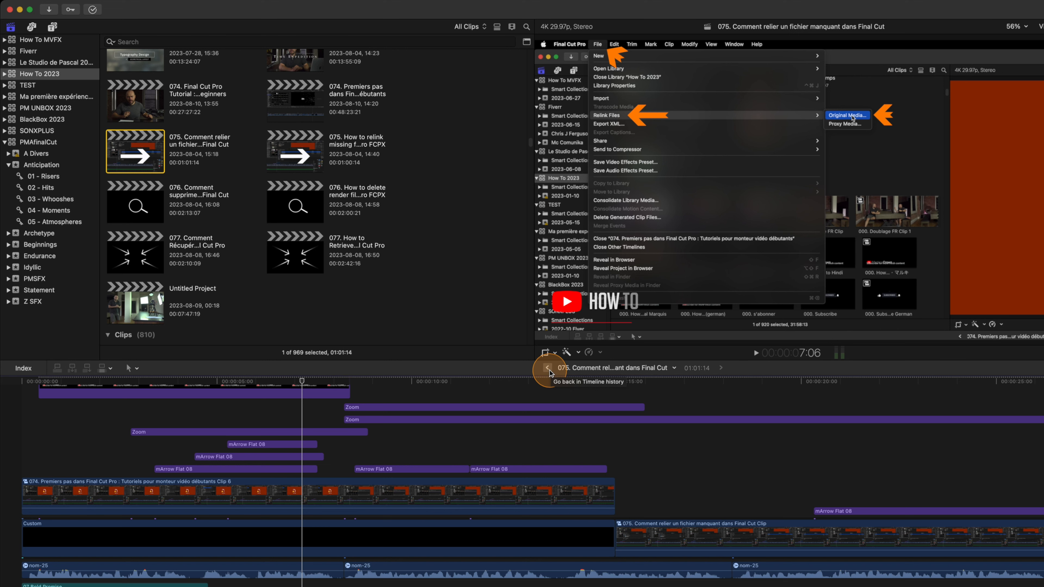
Step back and forth through the timeline history, finishing on the project 074. Premiers pas dans Final Cut Pro.
left_click(548, 369)
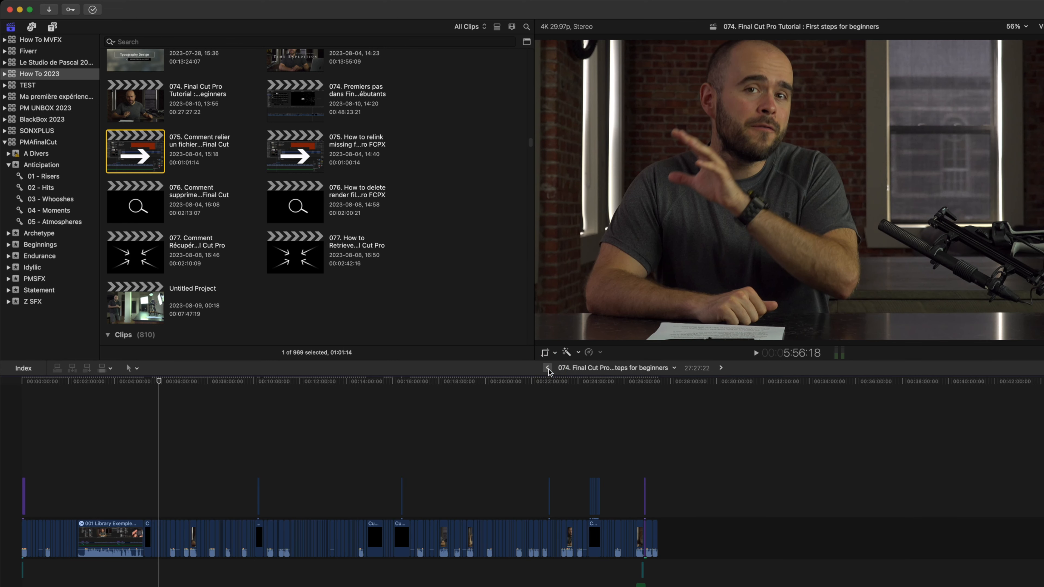
left_click(548, 368)
left_click(721, 368)
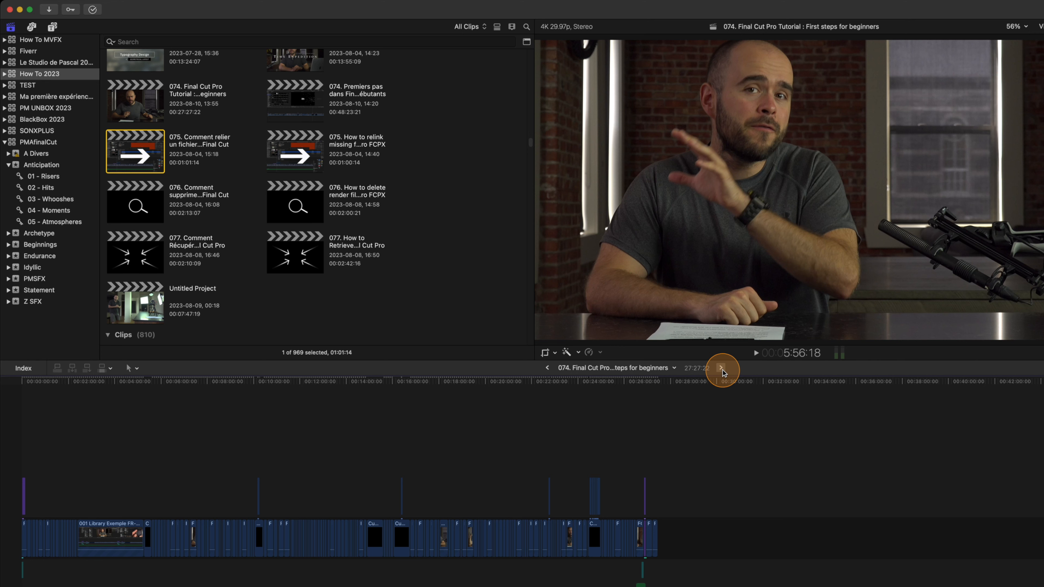
left_click(546, 368)
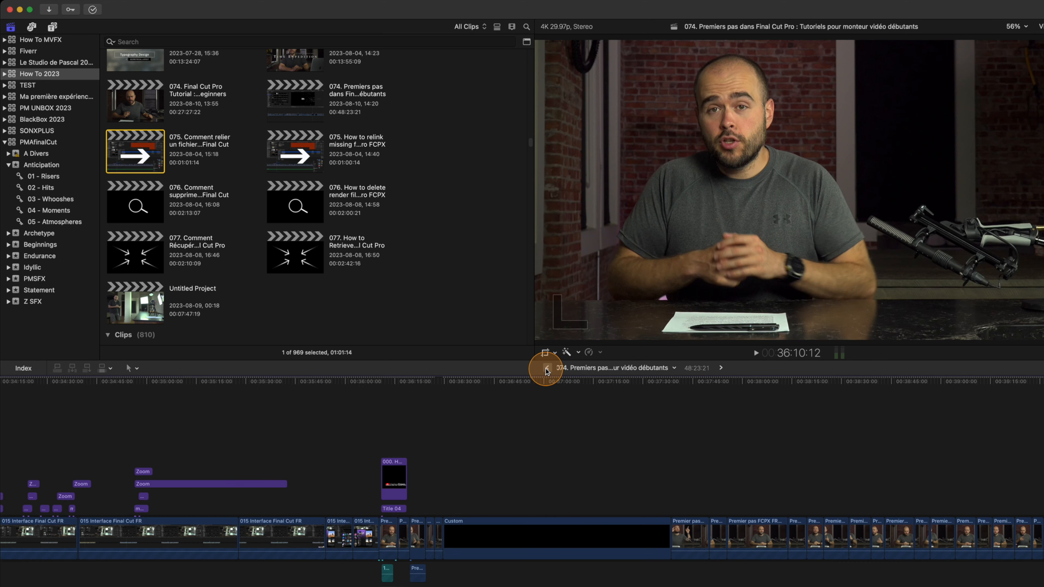
left_click(715, 369)
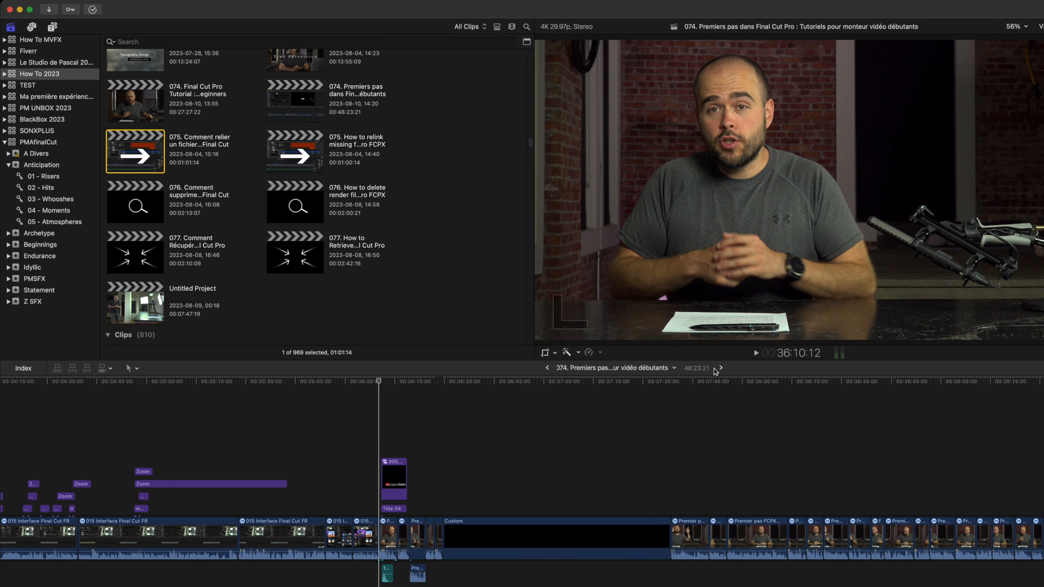
left_click(547, 368)
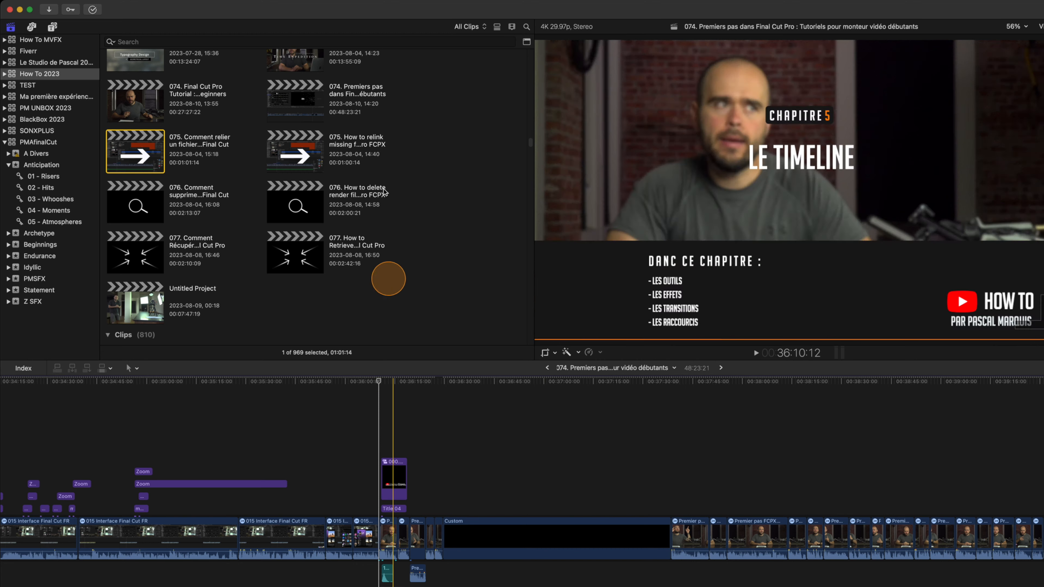
Open the project 044. How to Setup Snapshot Recording on Dji Osmo Action 3 camera and copy its opening 000. How to title.
scroll(214, 132, "up", 10)
scroll(201, 131, "up", 15)
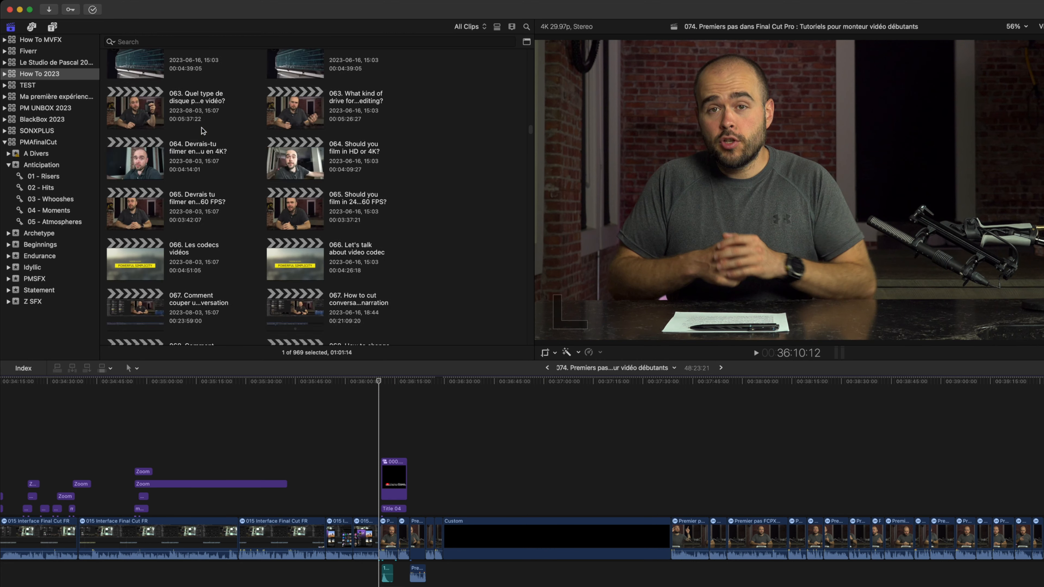
double_click(253, 160)
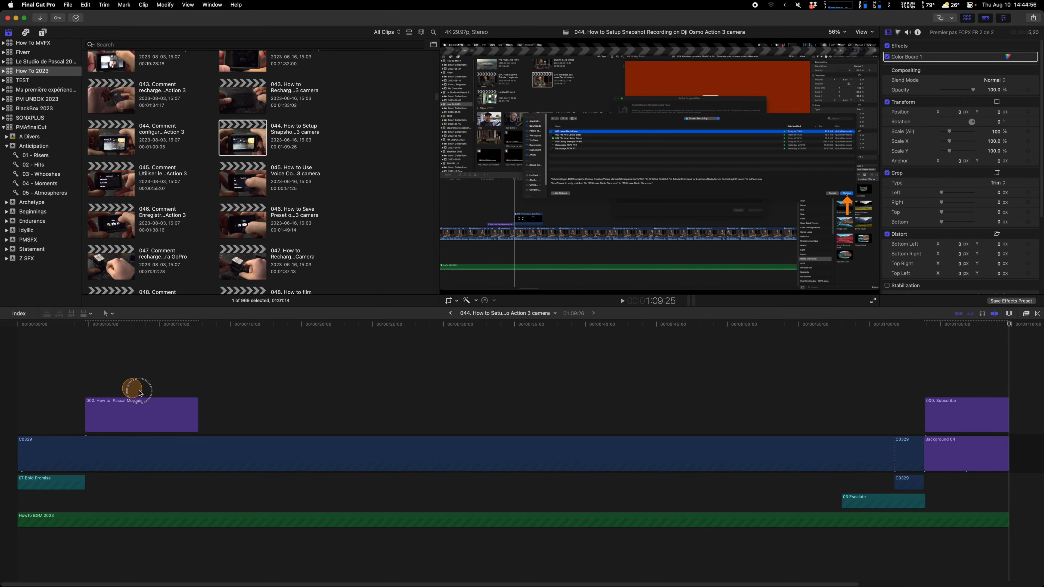
left_click(191, 413)
key("super+c")
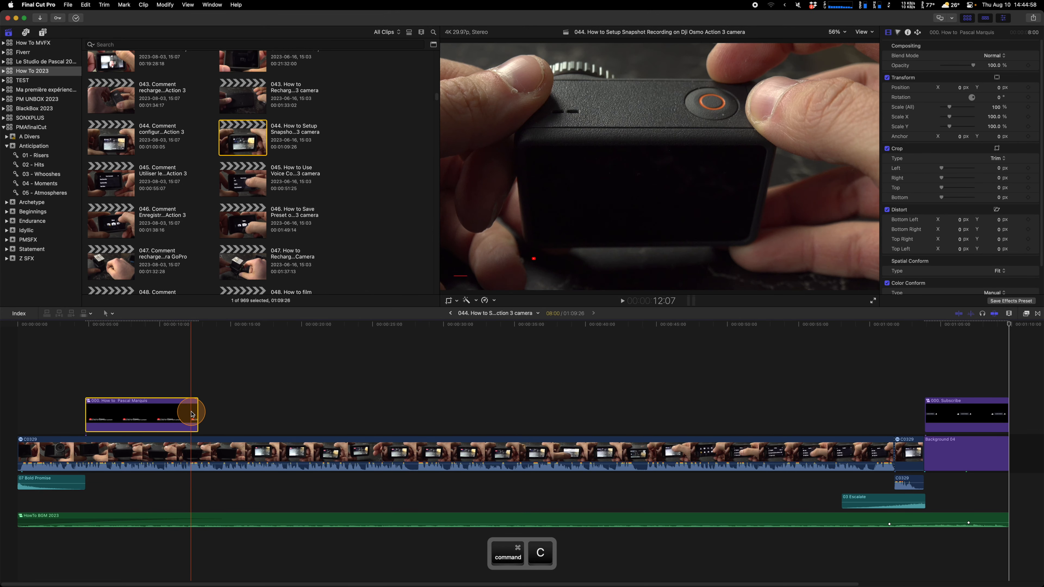
Go back to the project 074. Premiers pas dans Final Cut Pro and paste the copied title above the Custom clip at about 36:42:24.
scroll(279, 179, "down", 15)
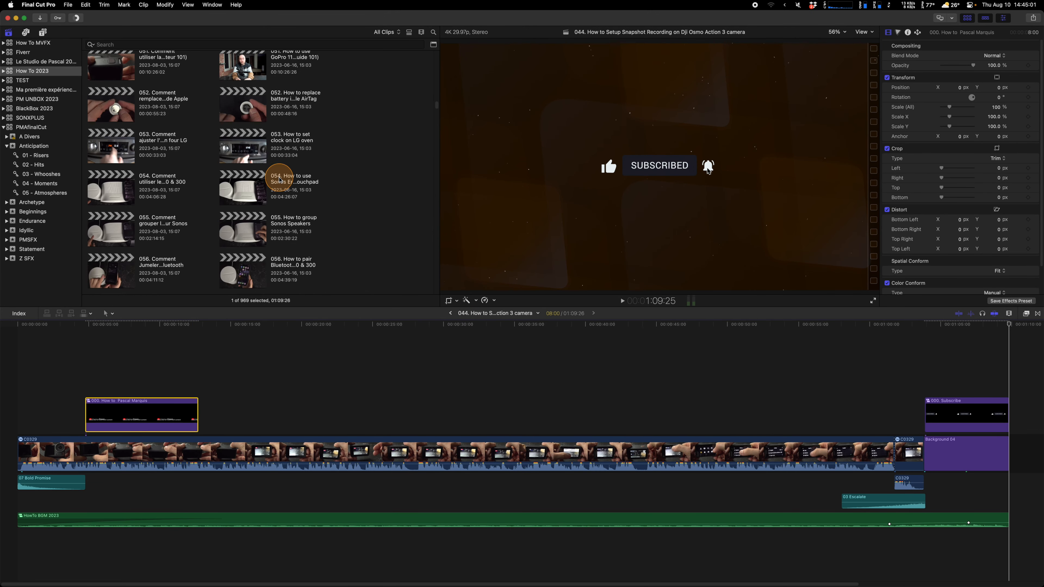
scroll(280, 180, "down", 2)
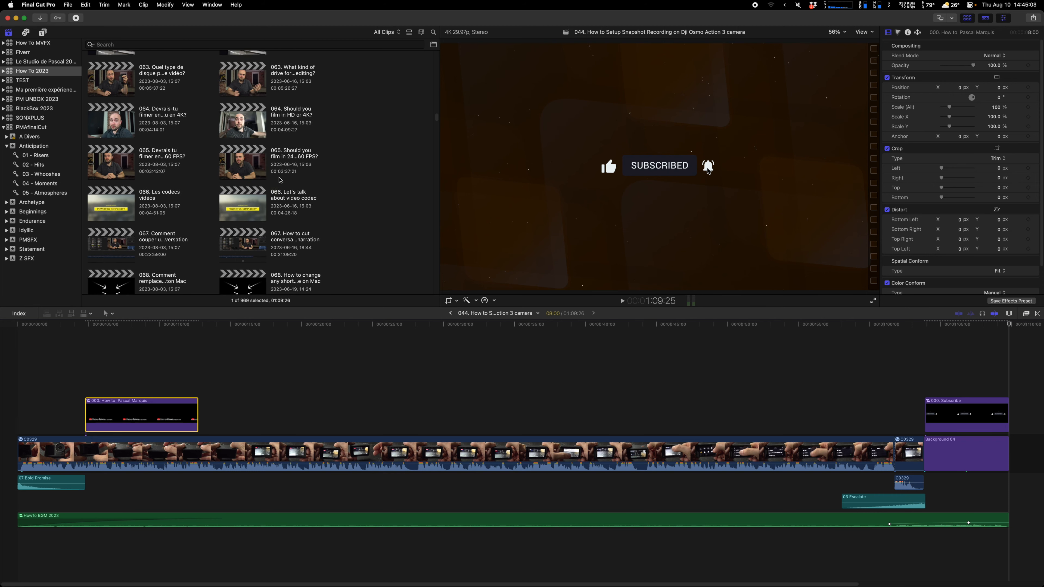
left_click(451, 314)
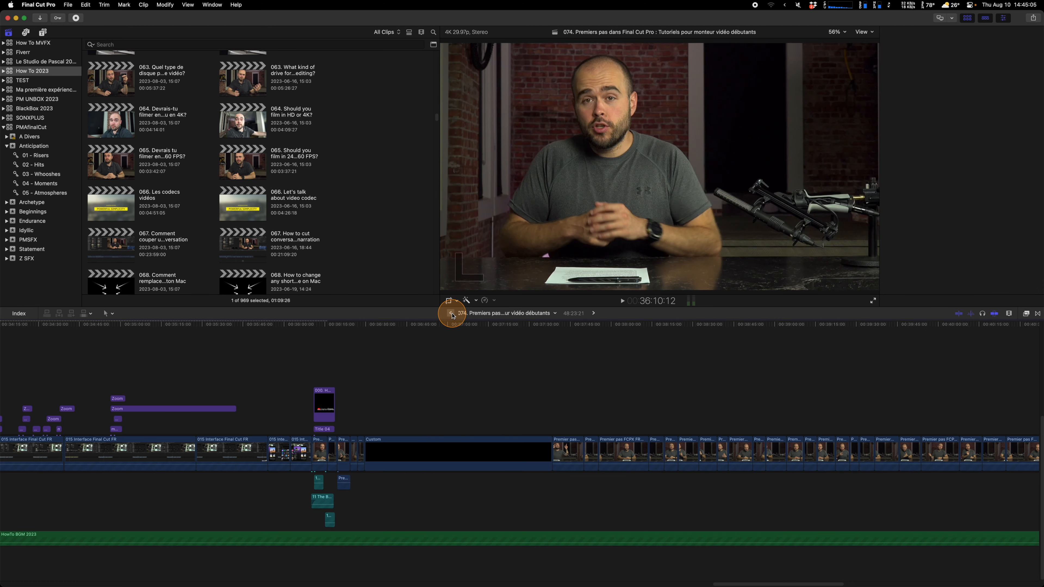
left_click(401, 411)
key("super+v")
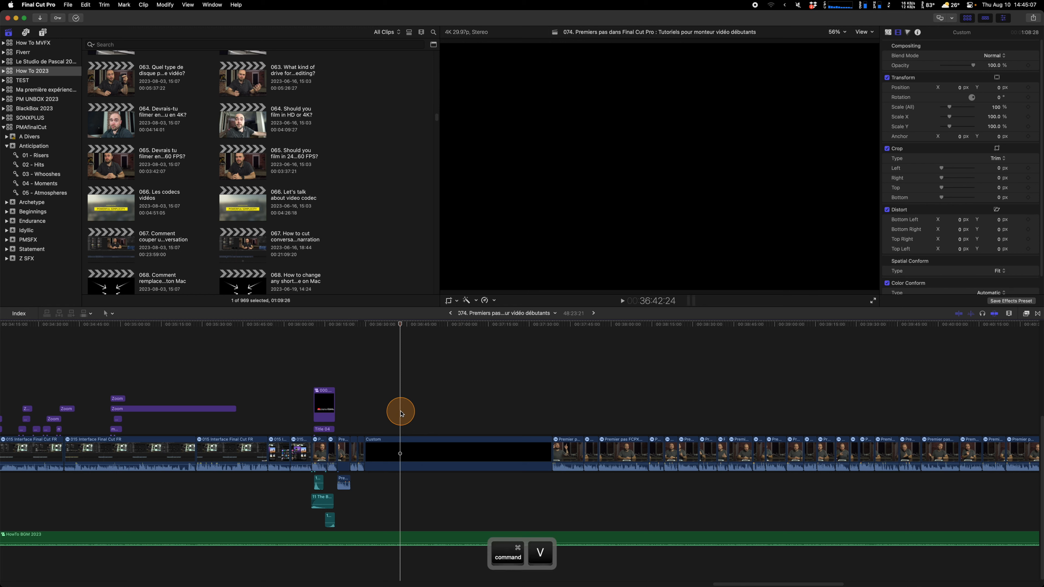
Preview the pasted How To title in the timeline and undo the paste.
left_click(409, 412)
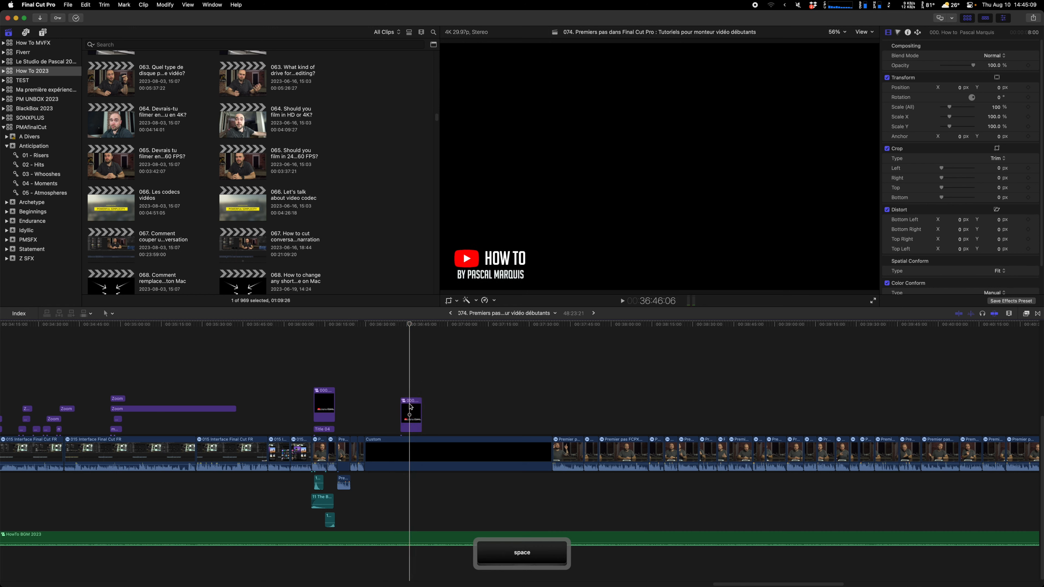
key("space")
key("super+z")
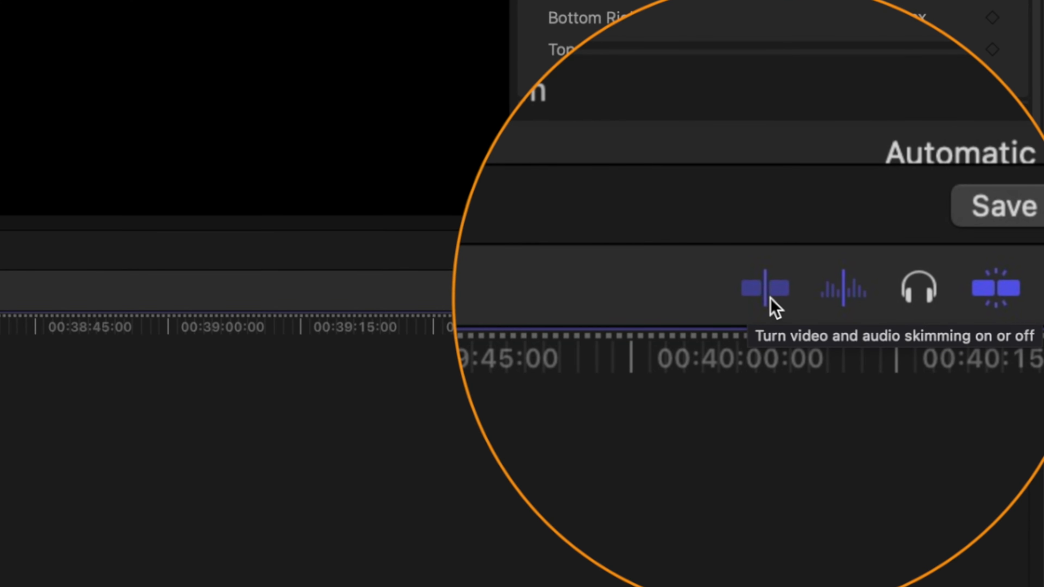
Turn off video and audio skimming and move the playhead to several points along the timeline, ending at about 38:11:07.
left_click(769, 299)
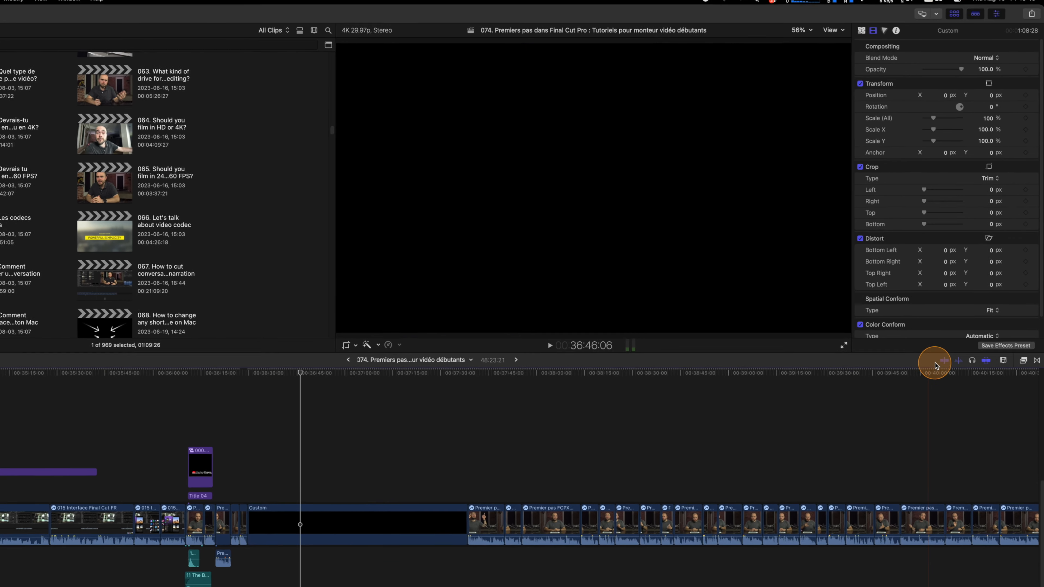
left_click(944, 360)
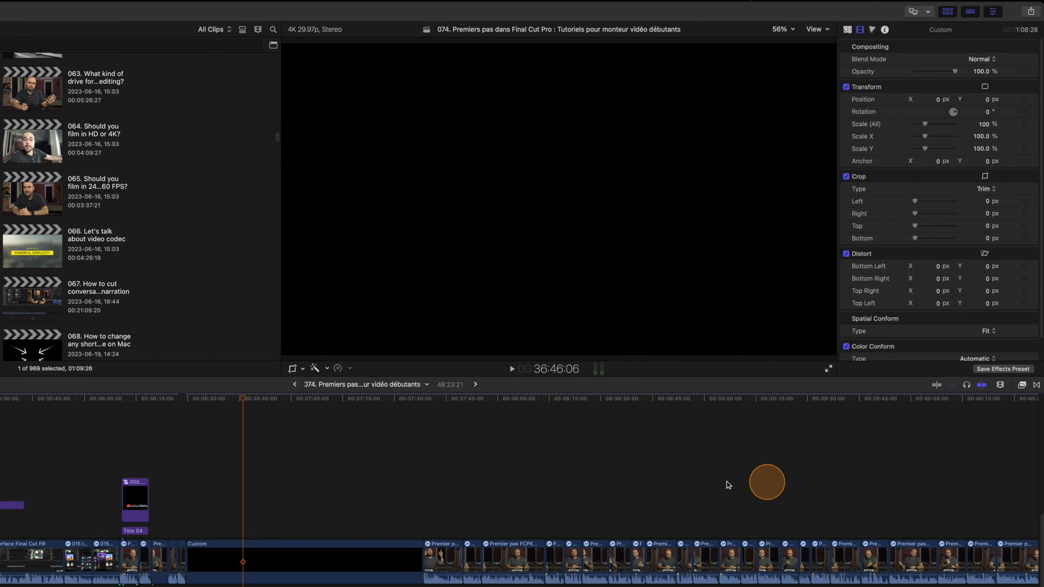
left_click(497, 487)
left_click(546, 486)
left_click(614, 485)
left_click(676, 487)
left_click(741, 485)
left_click(826, 485)
left_click(536, 485)
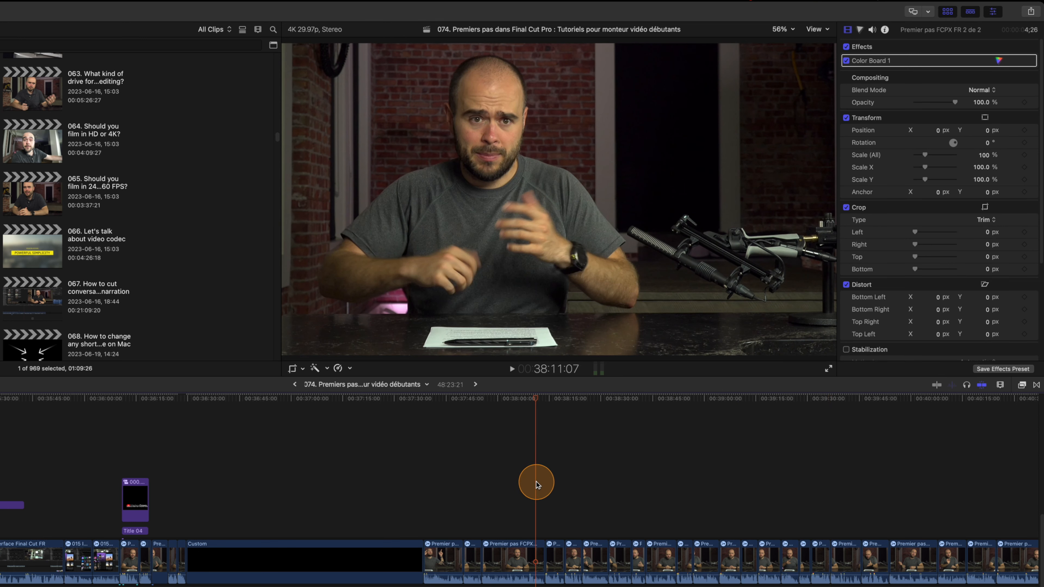
Place the playhead at earlier points in the timeline and toggle video and audio skimming several times, leaving it on.
left_click(462, 478)
left_click(444, 497)
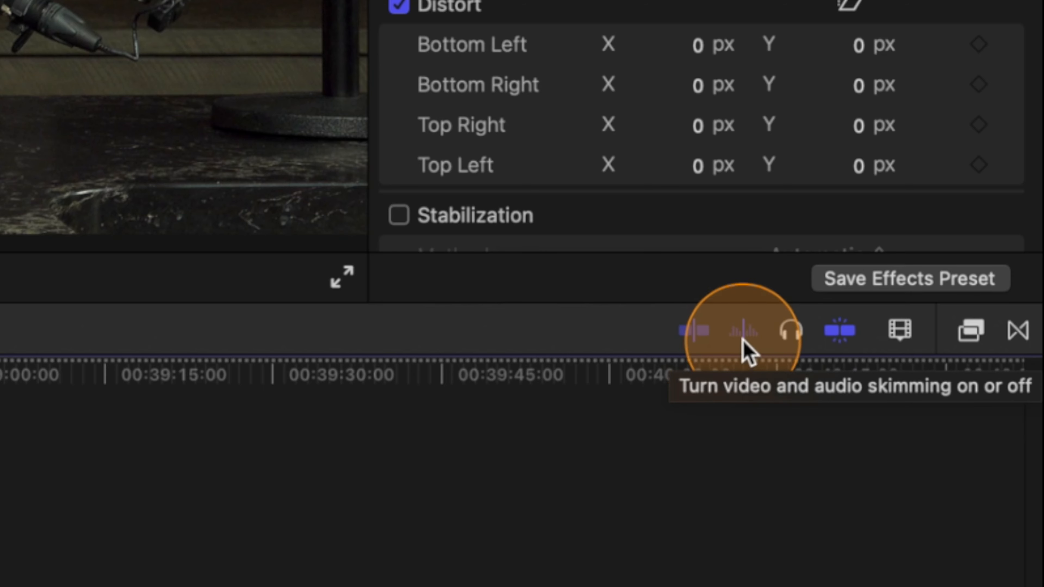
left_click(699, 345)
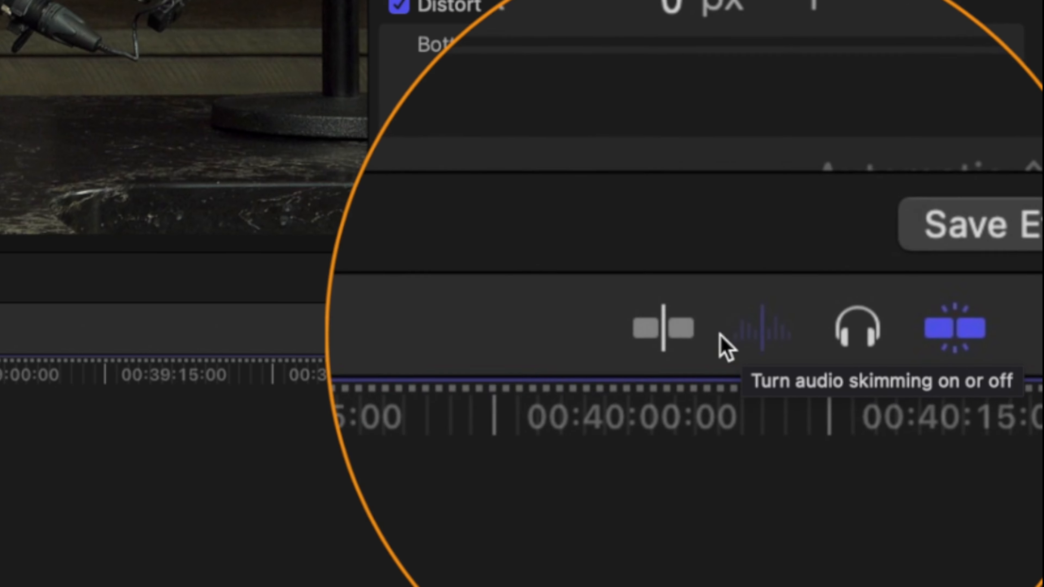
left_click(699, 336)
left_click(699, 334)
left_click(699, 334)
left_click(699, 334)
left_click(698, 334)
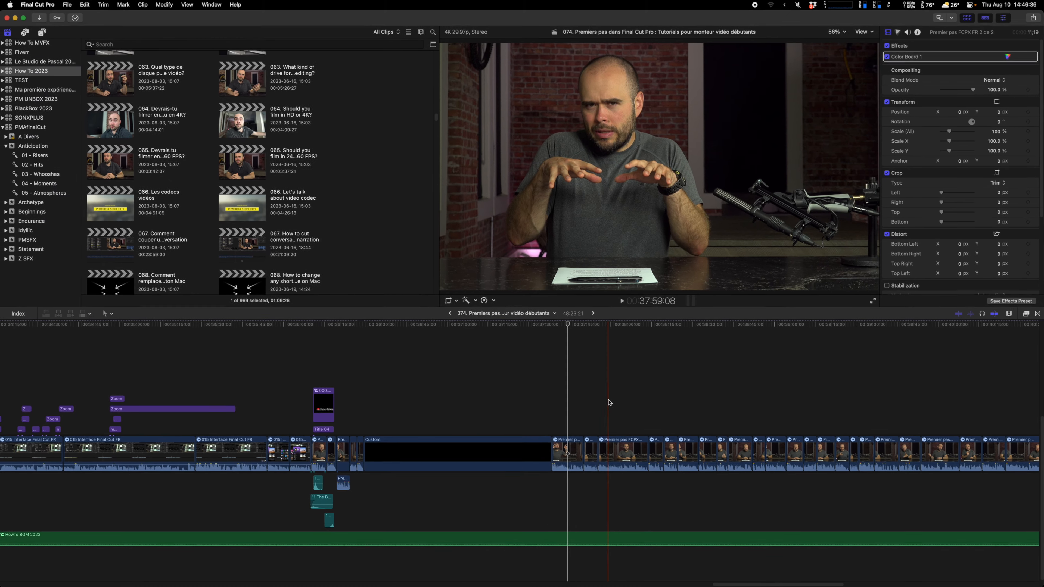
Advance the playhead frame by frame through the Premier pas clip to 38:00:05.
key("Right")
key("Right")
key("Right")
key("Right")
key("Right")
key("Right")
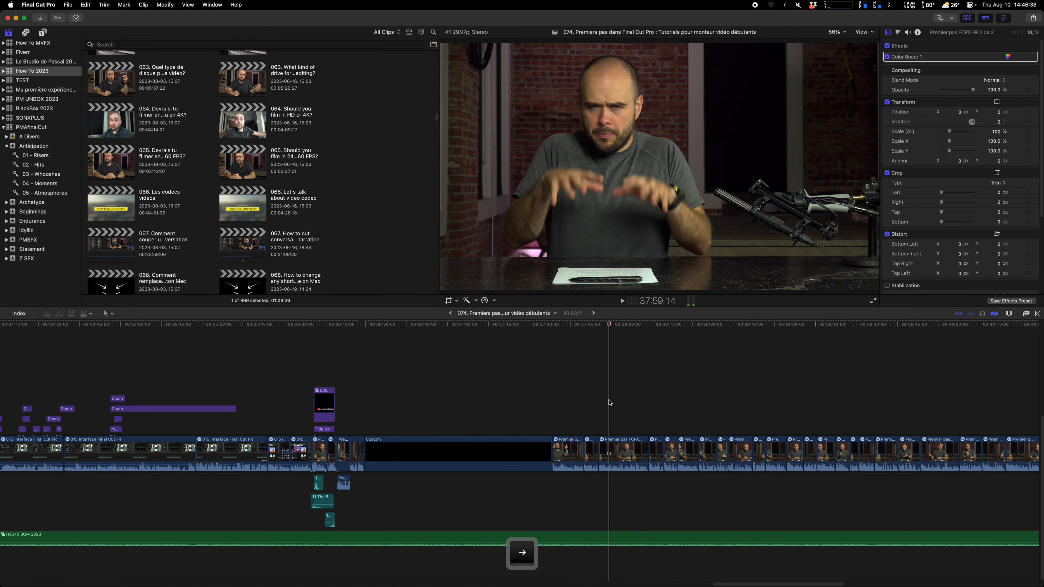
key("Right")
key("Right")
key("Right")
key("Right")
key("Right")
key("Right")
key("Right")
key("Right")
key("Right")
key("Right")
key("Right")
key("Right")
key("Right")
key("Right")
key("Right")
key("Right")
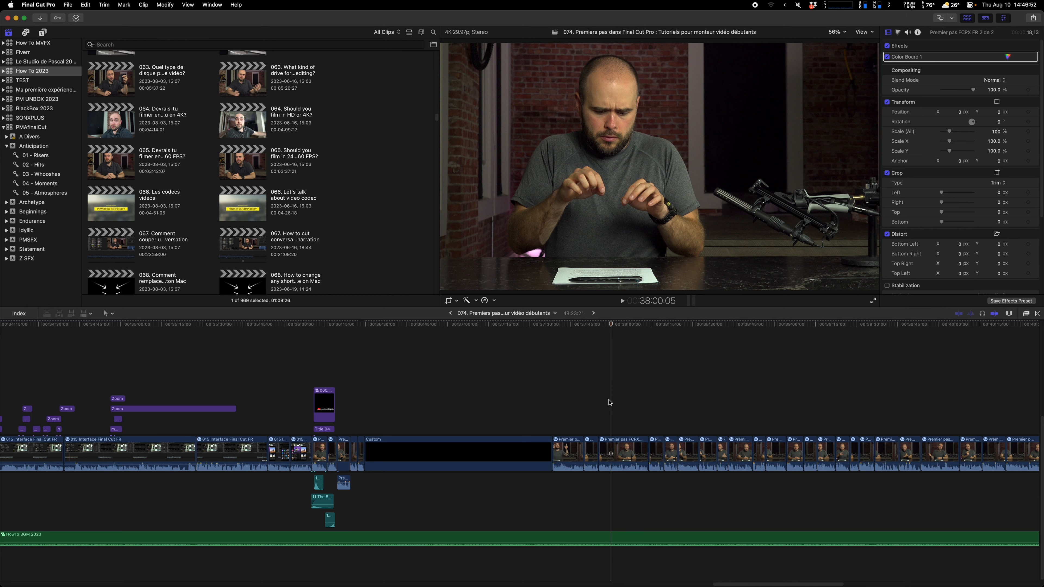
Move the playhead to the start of the Title 04 section at about 36:11 and enlarge the timeline around it.
left_click(315, 370)
key("super+equal")
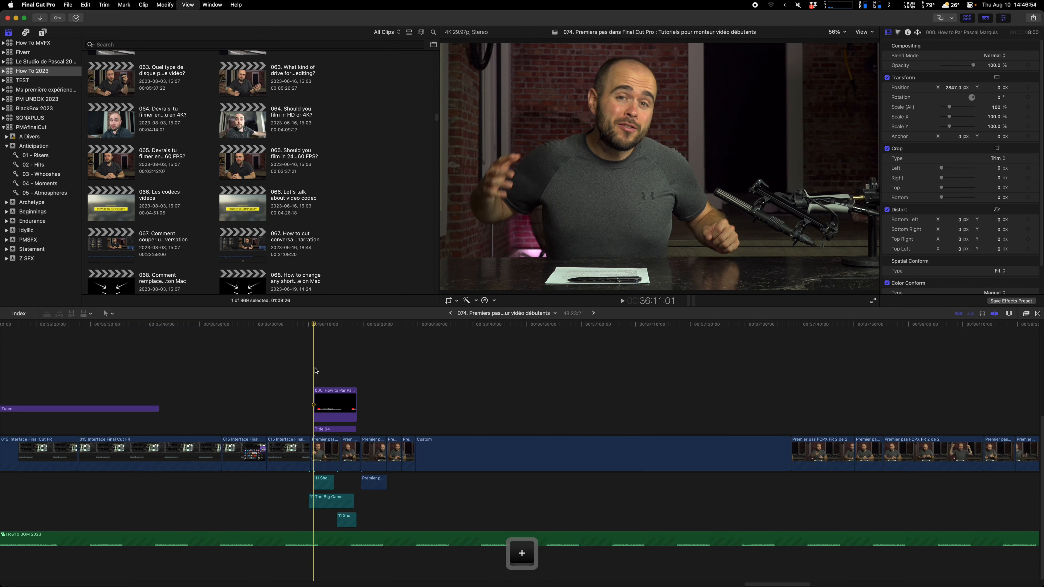
key("super+equal")
key("super+equal")
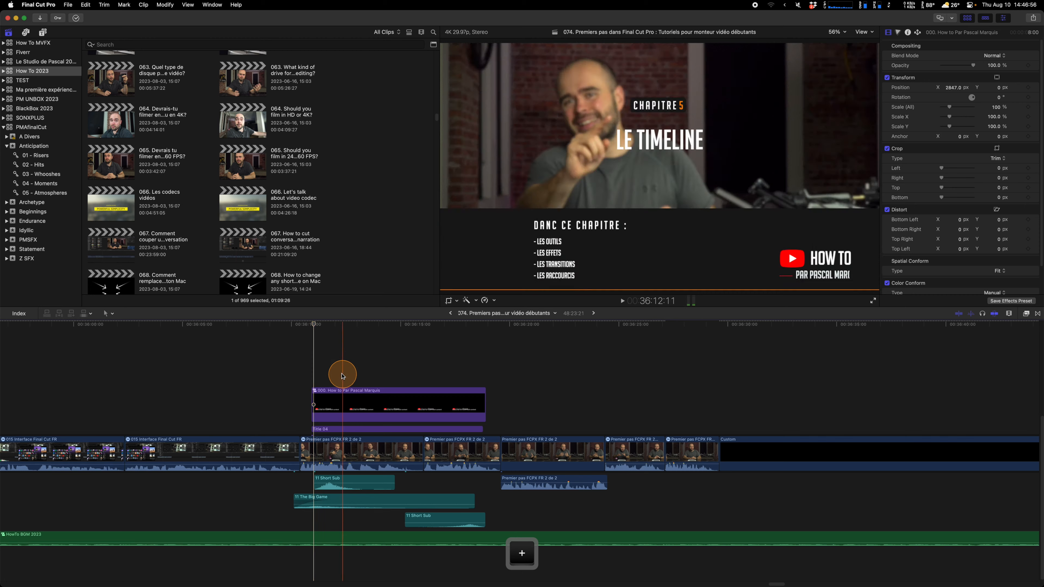
left_click(328, 366)
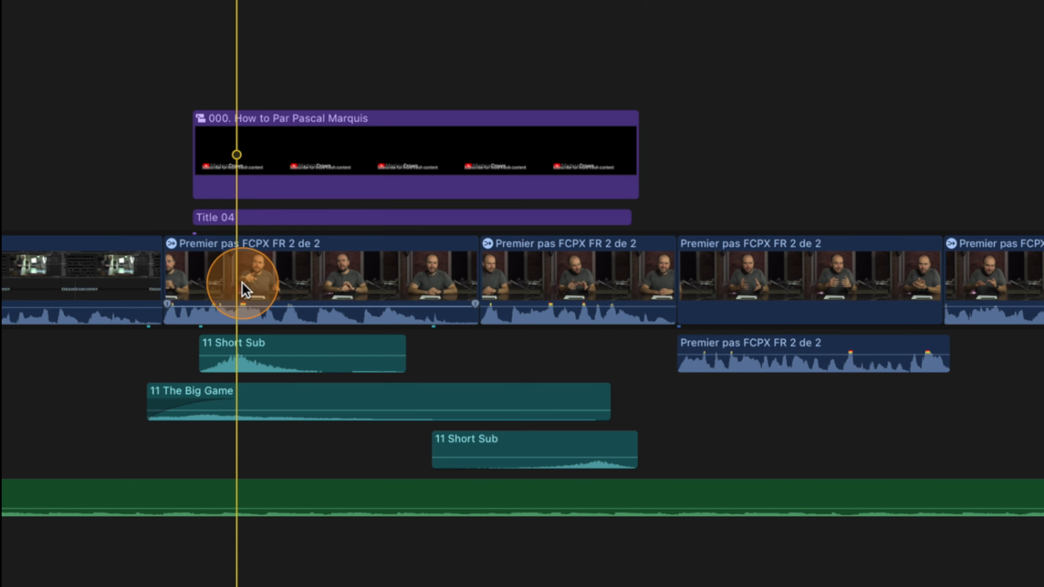
Select the Short Sub and The Big Game sounds beneath Title 04, then the Premier pas clip above them, and play the section.
left_click(236, 310)
left_click(234, 346)
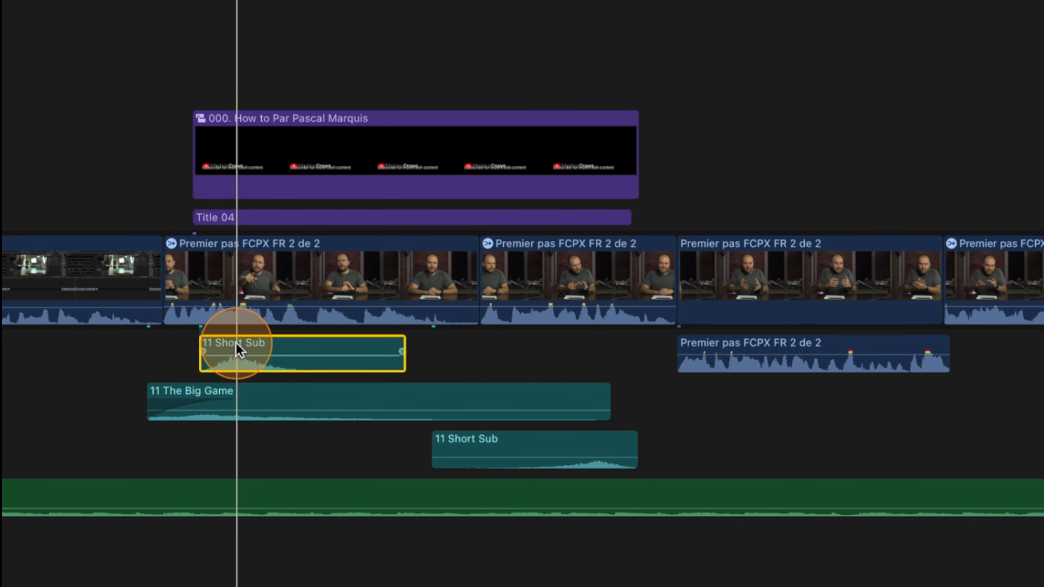
left_click(237, 393)
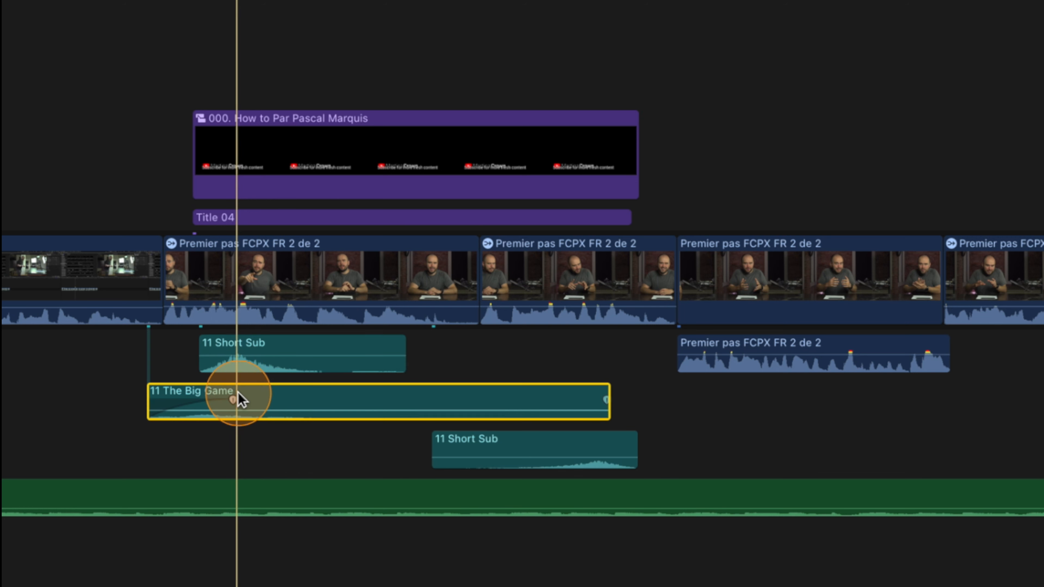
left_click(197, 274)
key("space")
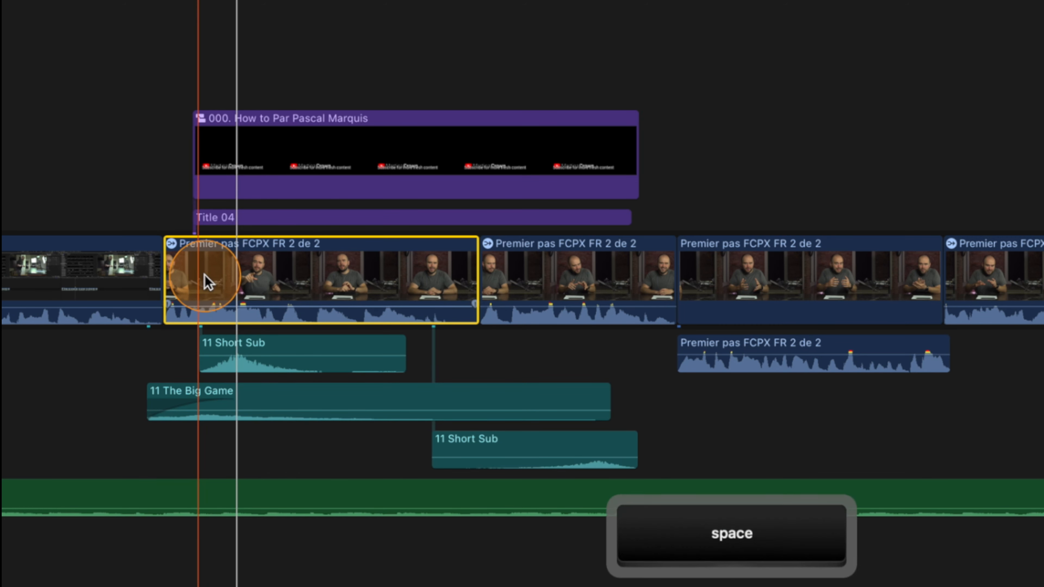
key("space")
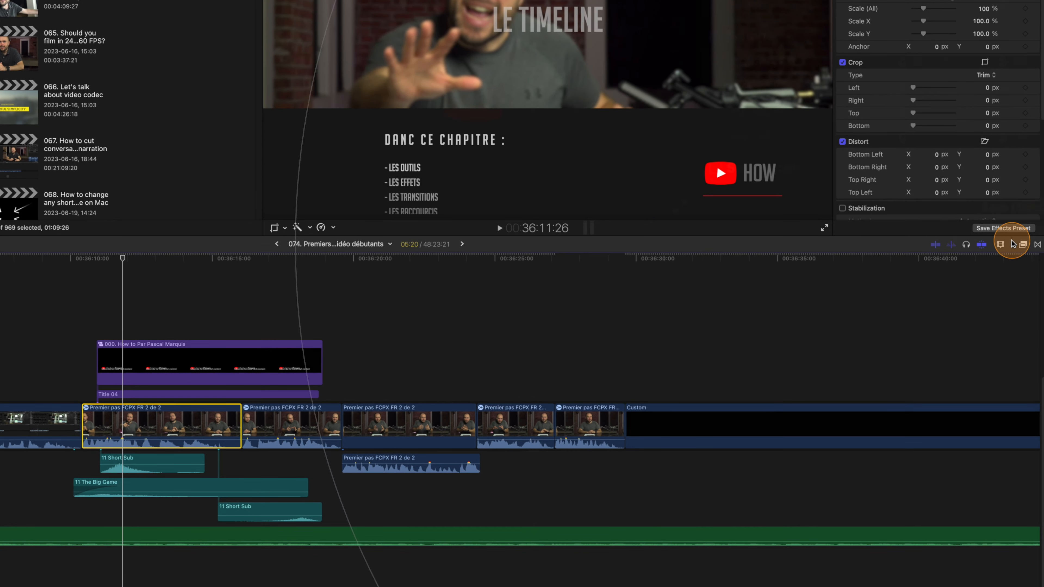
Solo the selected Premier pas clip, play it back in isolation, and turn solo off.
left_click(966, 246)
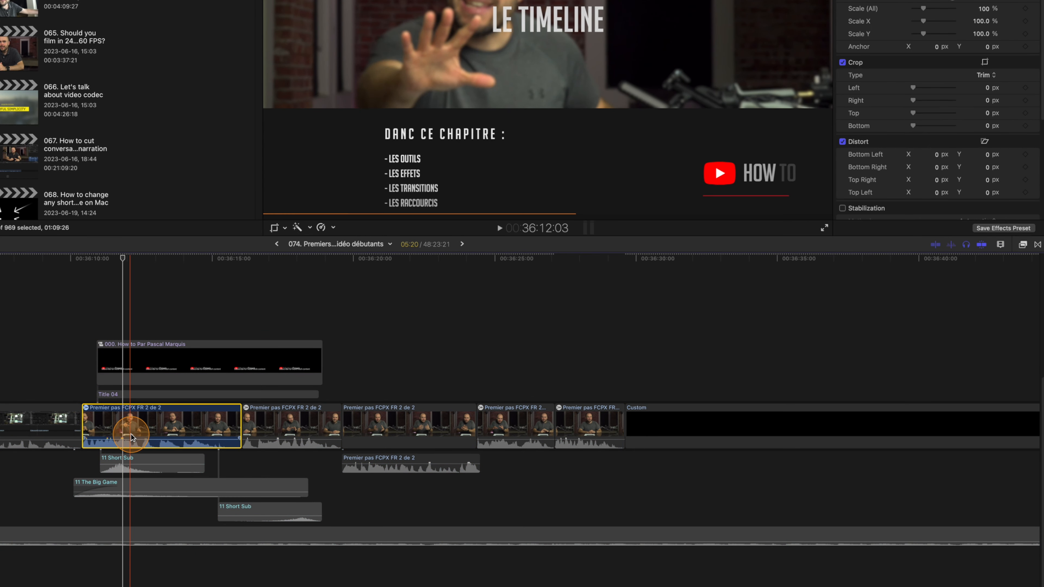
key("space")
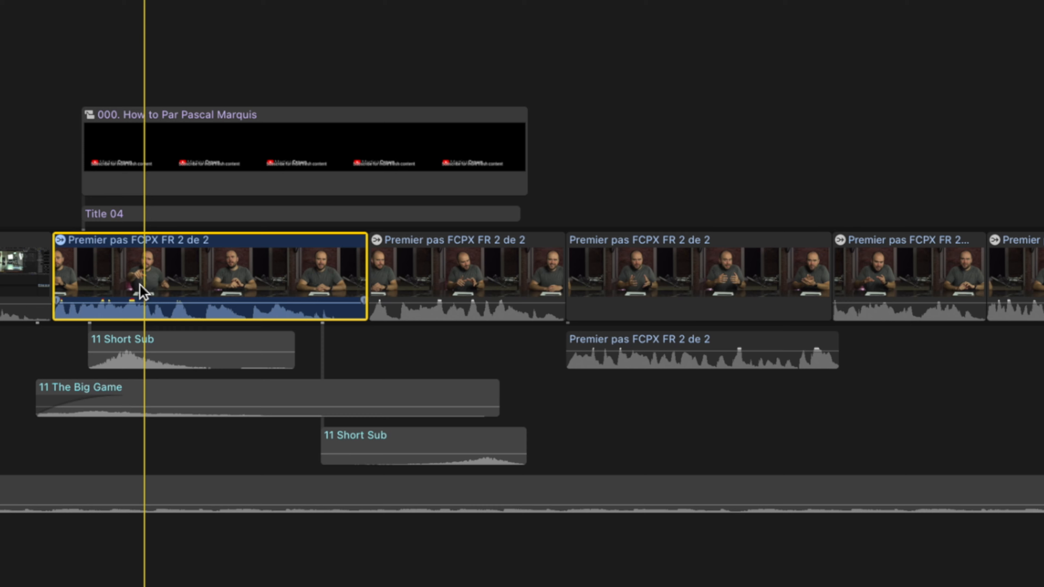
key("alt+s")
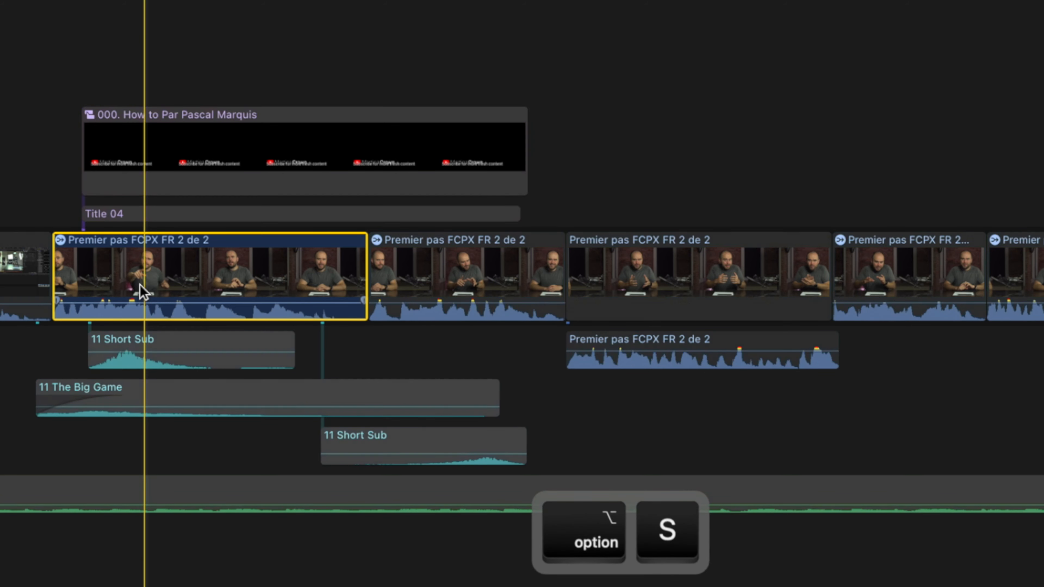
Select other clips in the timeline, ending with the HowTo BGM 2023 music, and switch solo on and off.
left_click(535, 243)
left_click(883, 267)
key("alt+s")
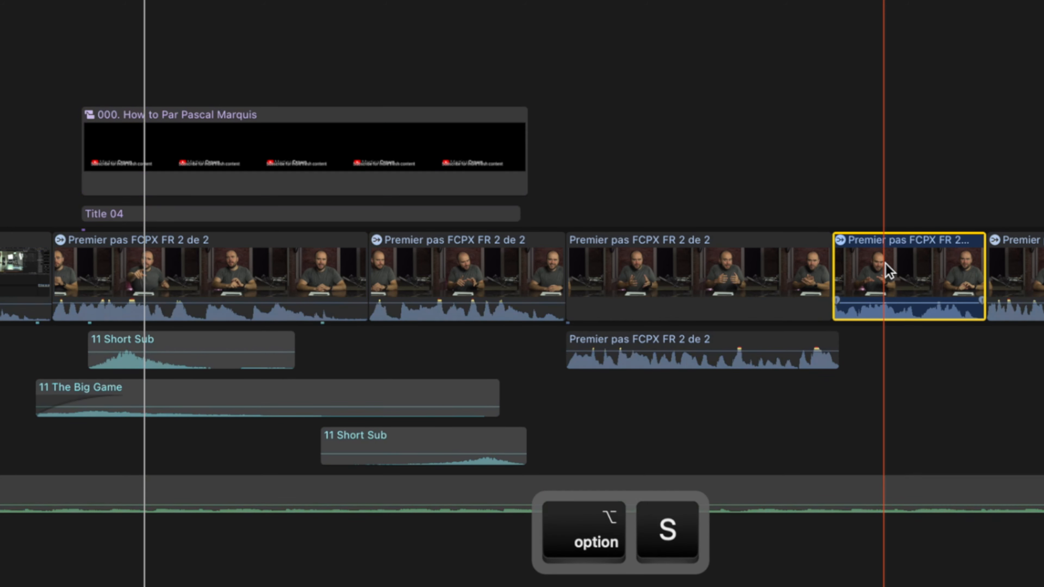
left_click(885, 264)
left_click(161, 363)
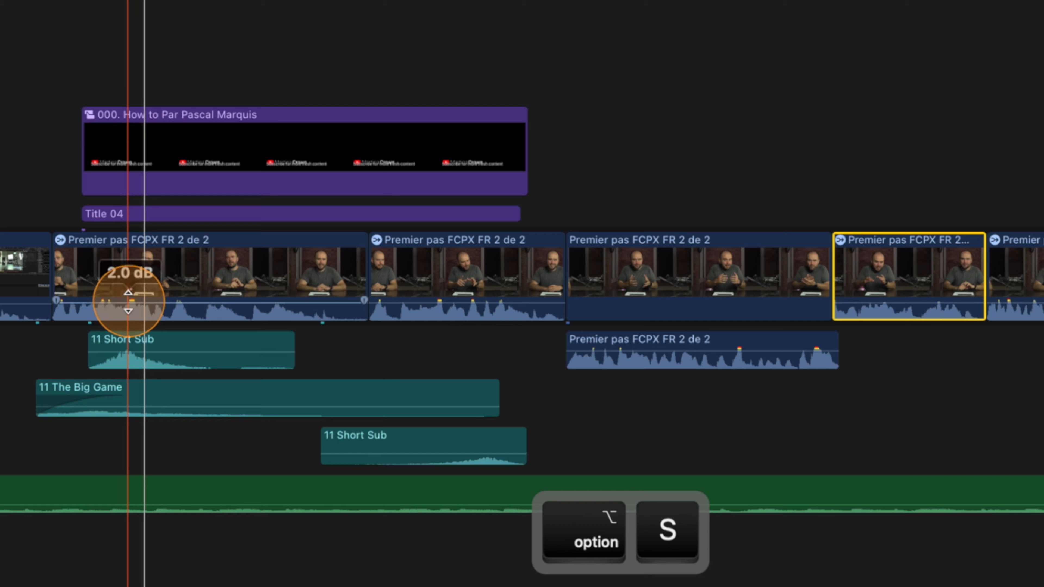
left_click(143, 502)
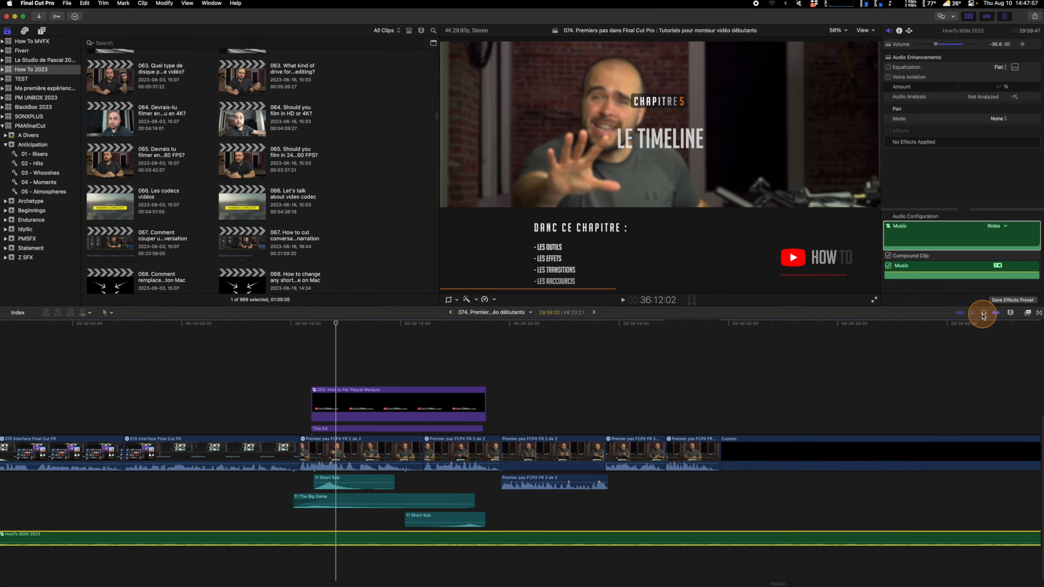
left_click(981, 314)
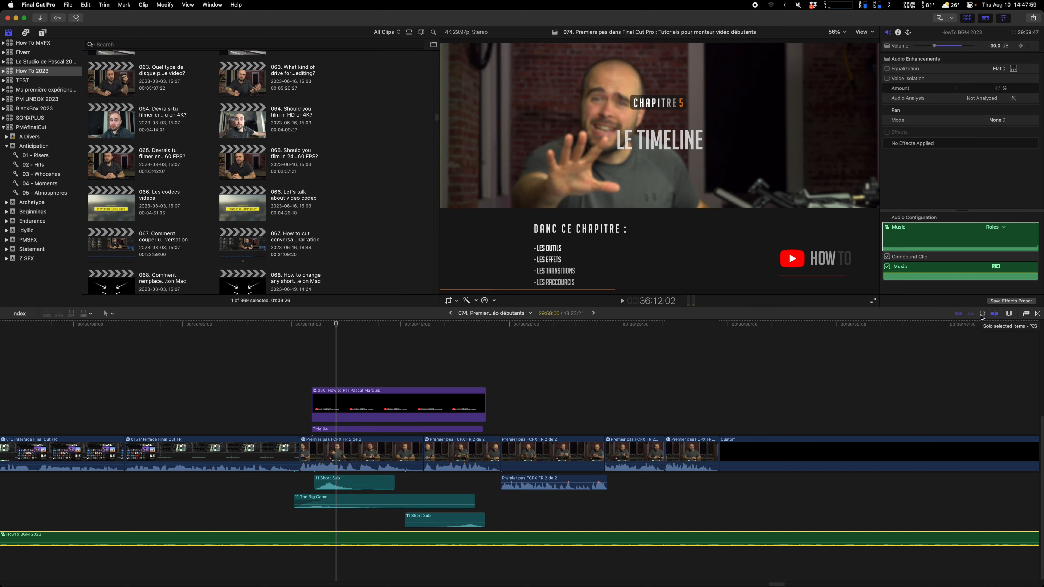
Toggle timeline snapping off and on several times, leaving it on.
left_click(993, 314)
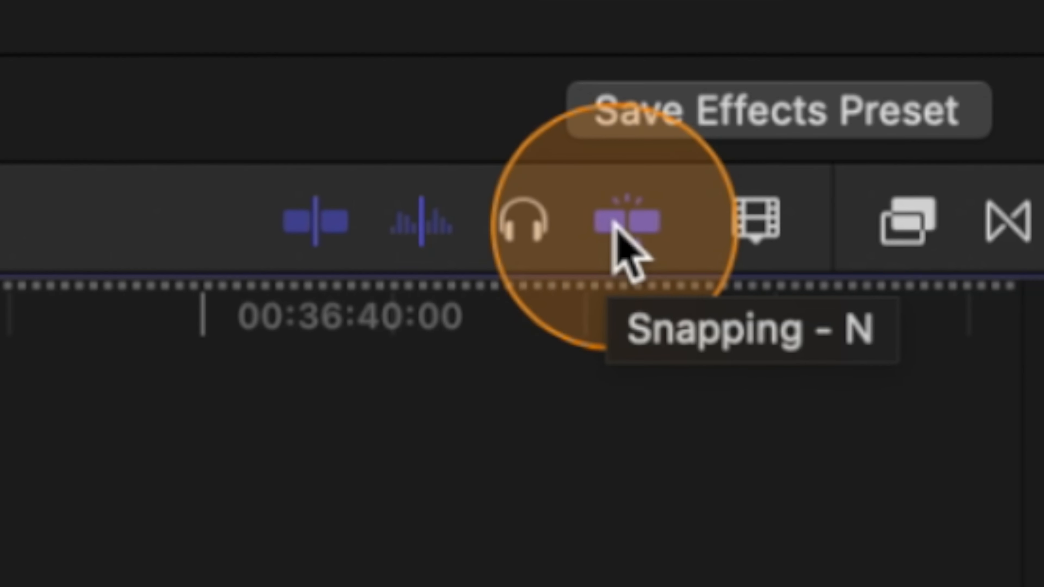
left_click(613, 224)
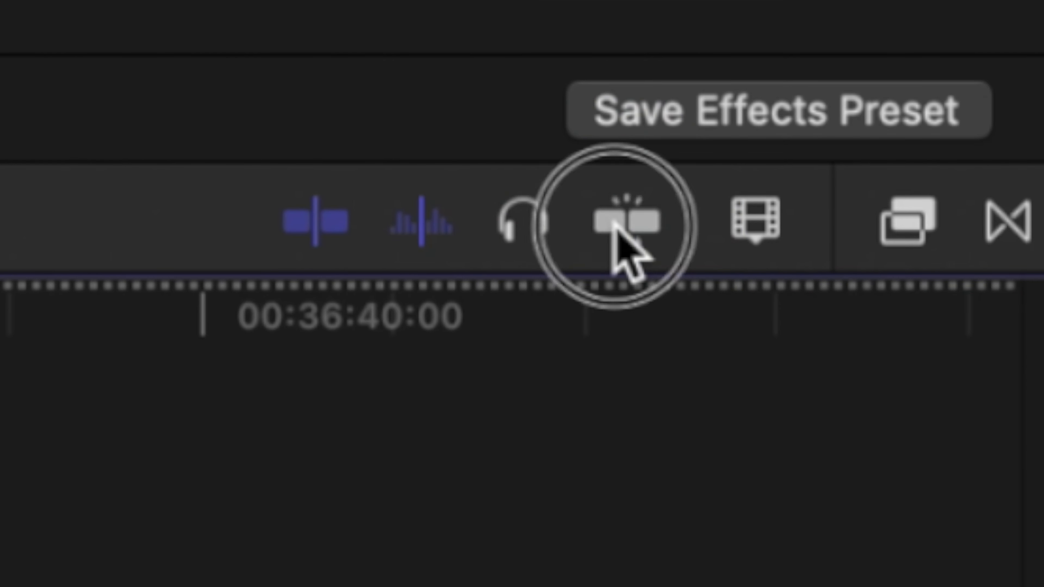
left_click(612, 221)
left_click(612, 221)
left_click(613, 222)
left_click(613, 221)
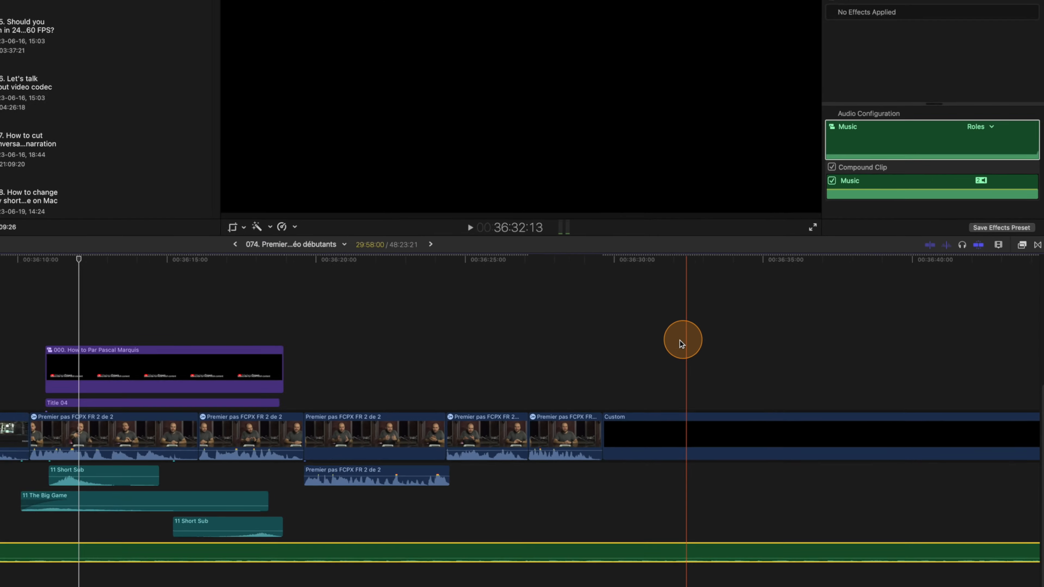
Set the playhead at 36:32:05 and add the 07 Ascend riser from 01 - Risers beneath the Custom clip at about 36:36:07.
left_click(706, 334)
scroll(707, 335, "right", 5)
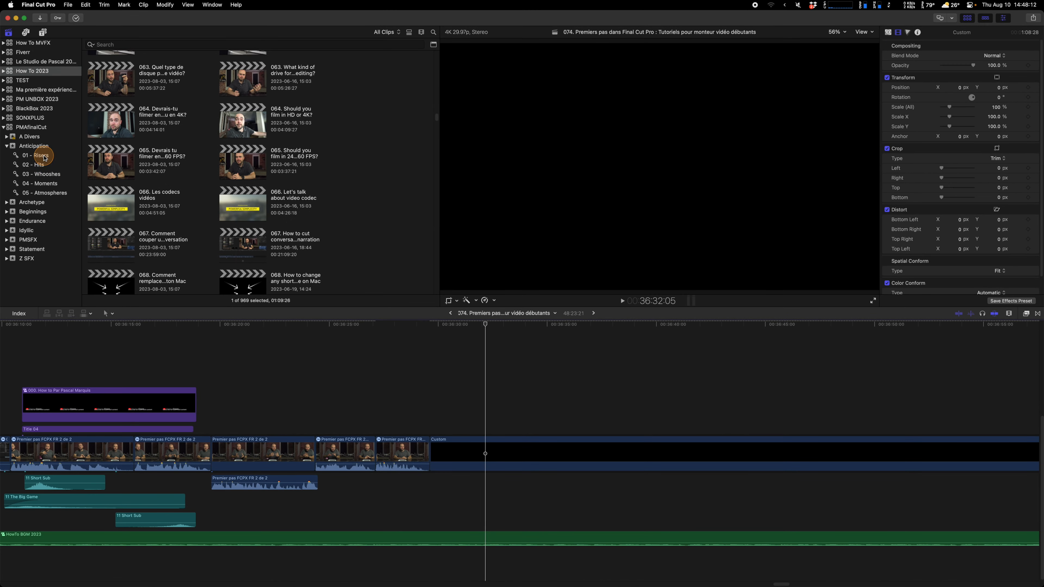
left_click(45, 158)
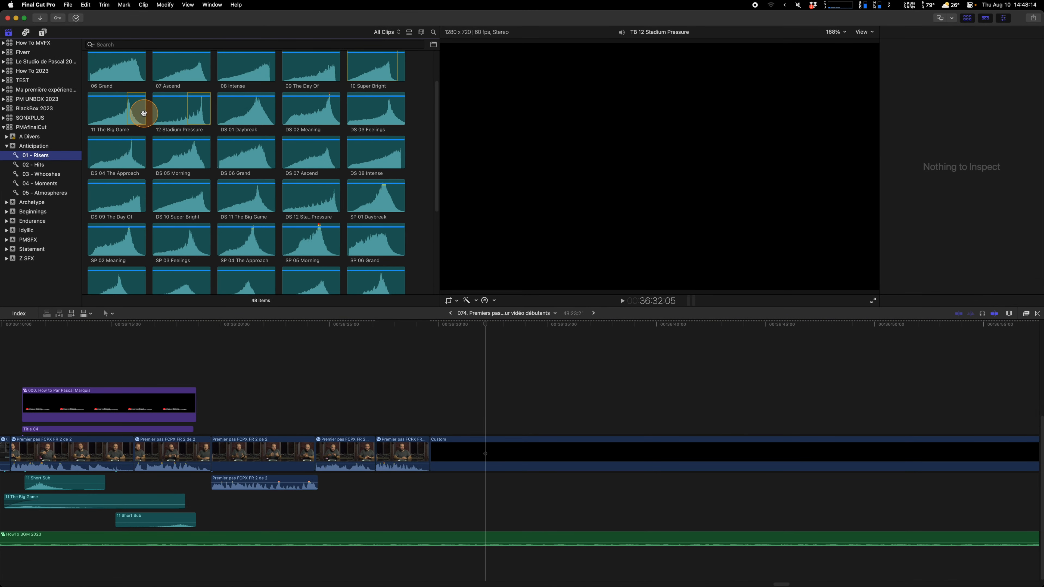
left_click(175, 69)
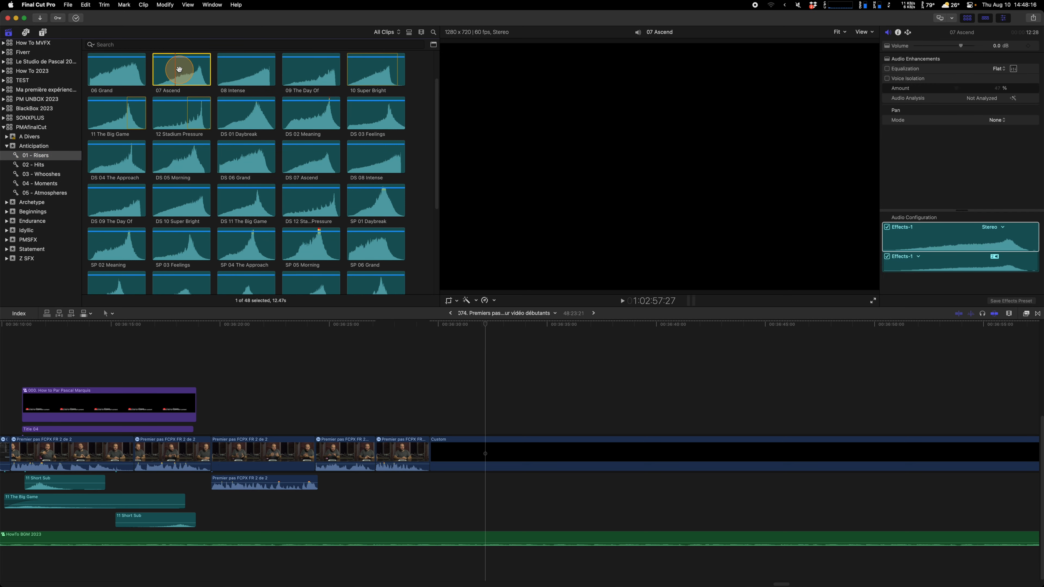
left_click_drag(326, 176, 573, 492)
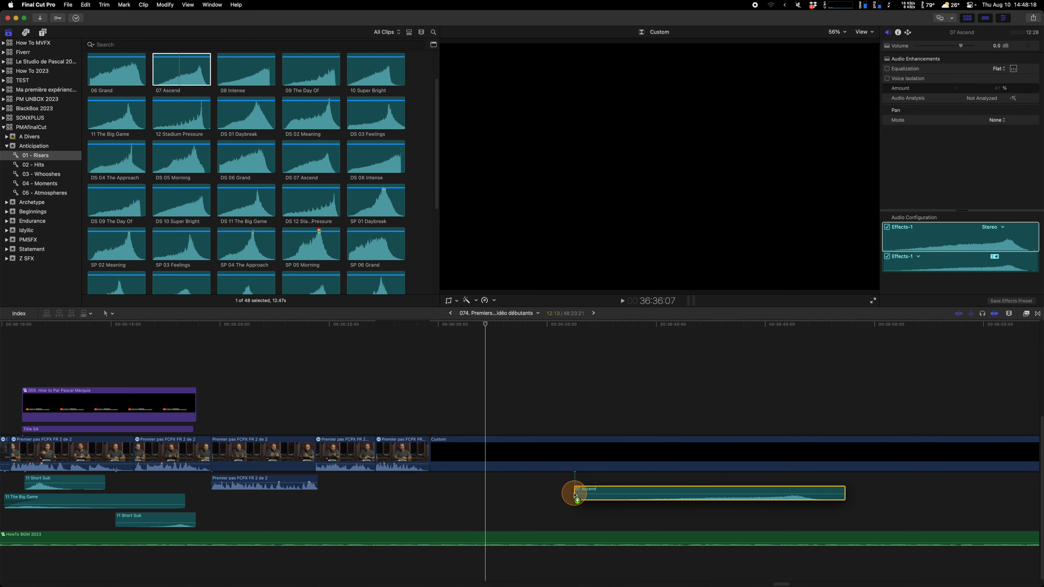
Slide 07 Ascend along the timeline with snapping on, including to the end of the detached Premier pas audio, finishing just before the playhead.
left_click_drag(661, 481, 599, 481)
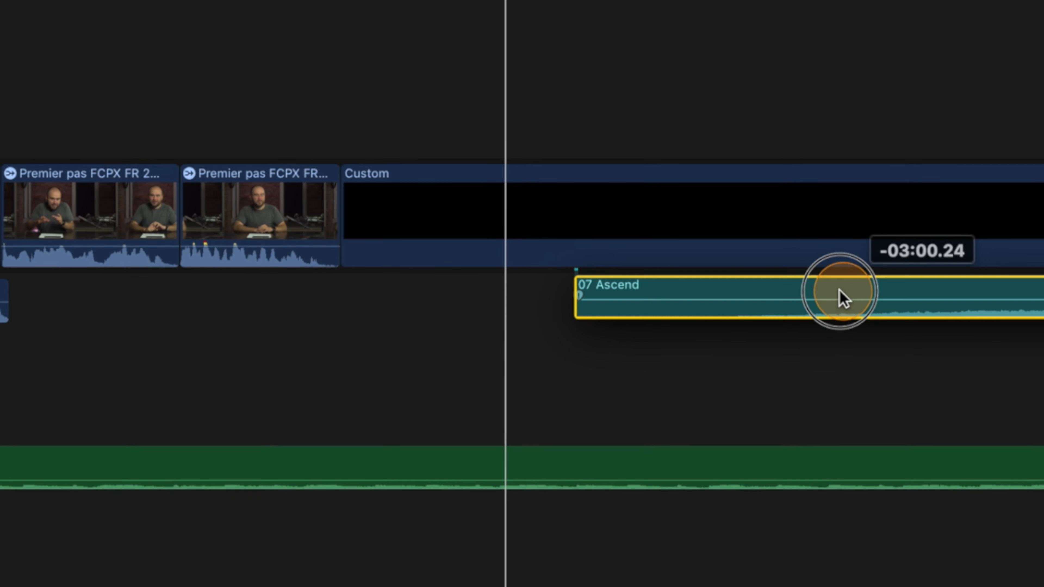
left_click_drag(838, 290, 641, 296)
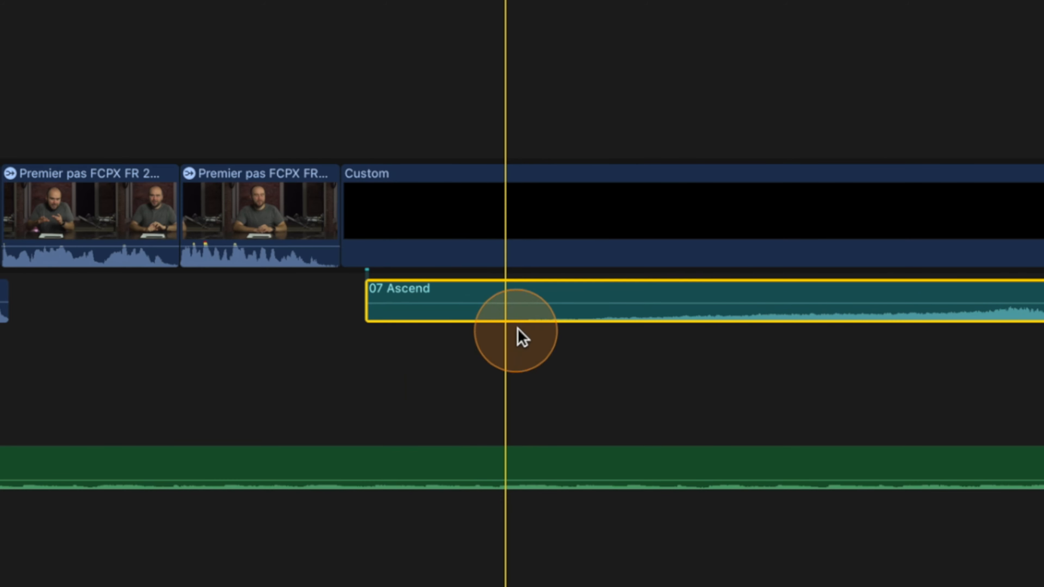
left_click_drag(617, 299, 269, 318)
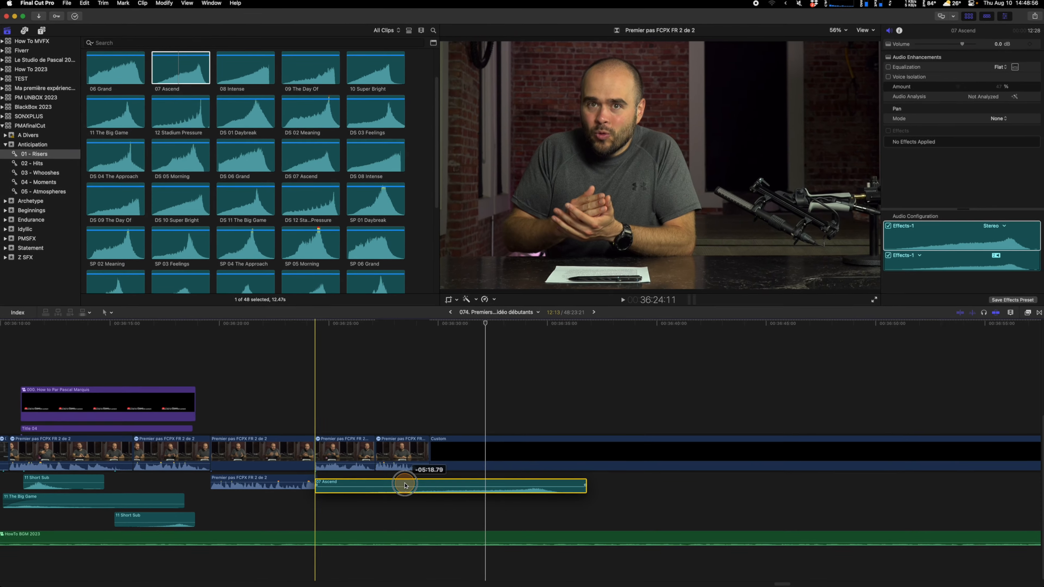
left_click_drag(404, 485, 563, 483)
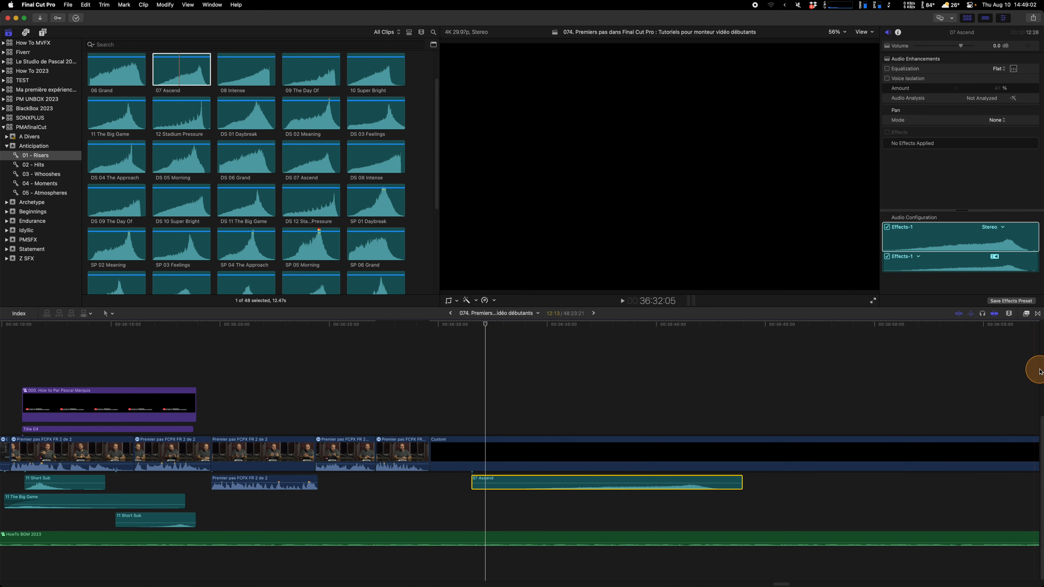
Turn snapping off, shift 07 Ascend slightly later while keeping it before the playhead, and turn snapping back on.
left_click_drag(557, 480, 571, 480)
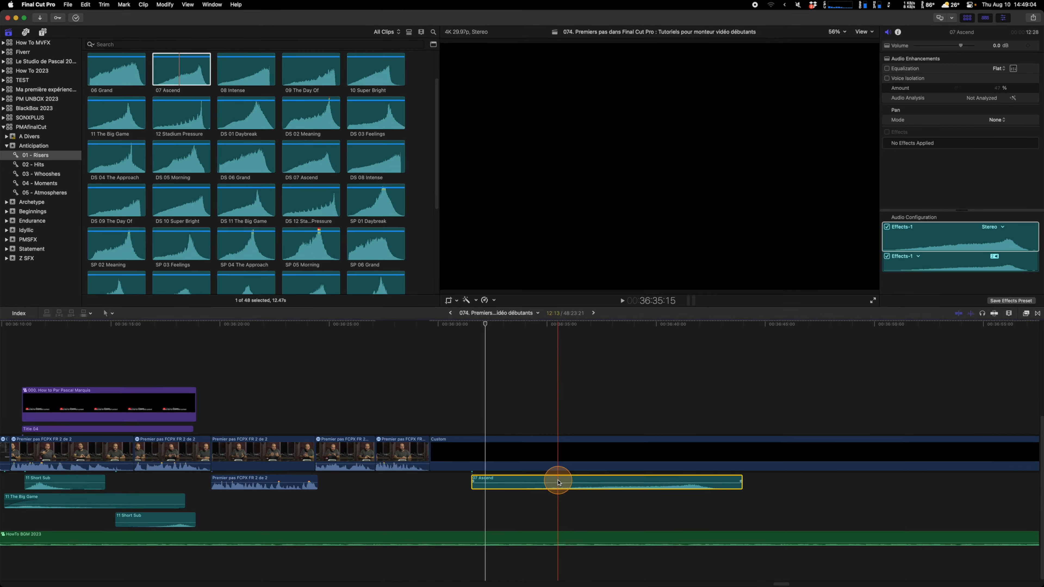
left_click_drag(752, 312, 719, 319)
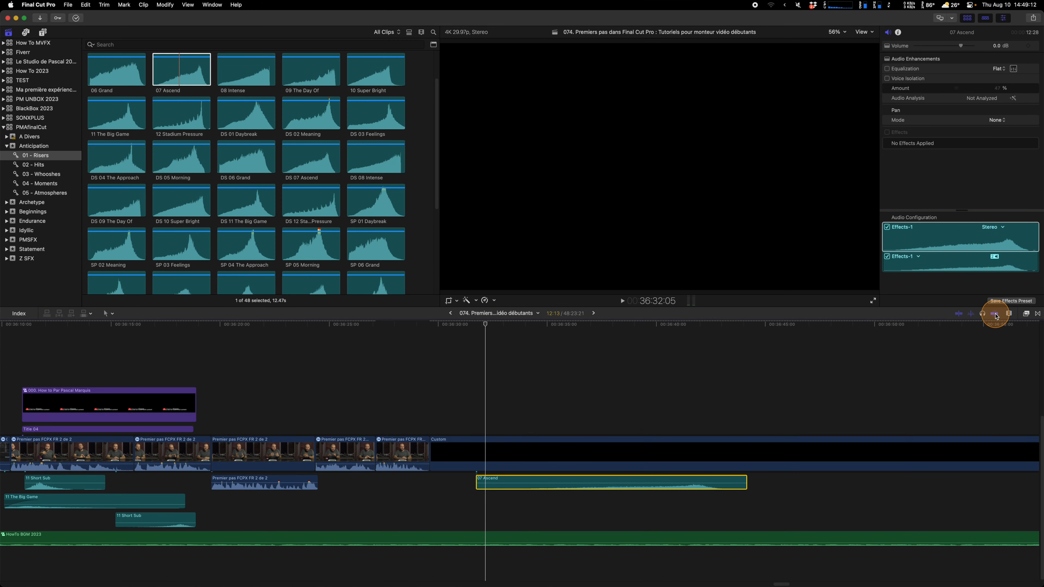
Delete the 07 Ascend clip and place the playhead near the end of the last Premier pas clip before Custom.
left_click(519, 481)
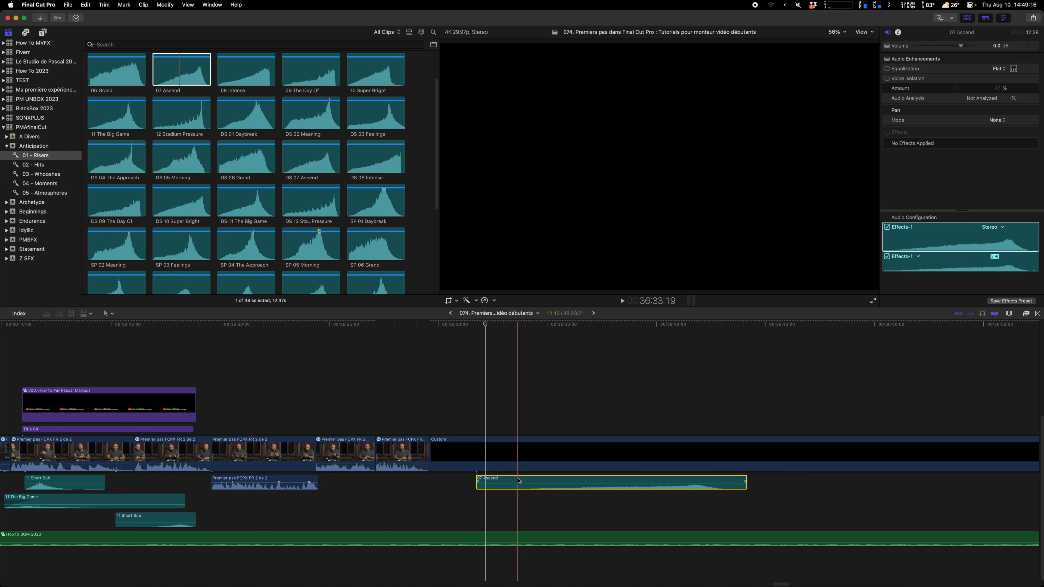
key("BackSpace")
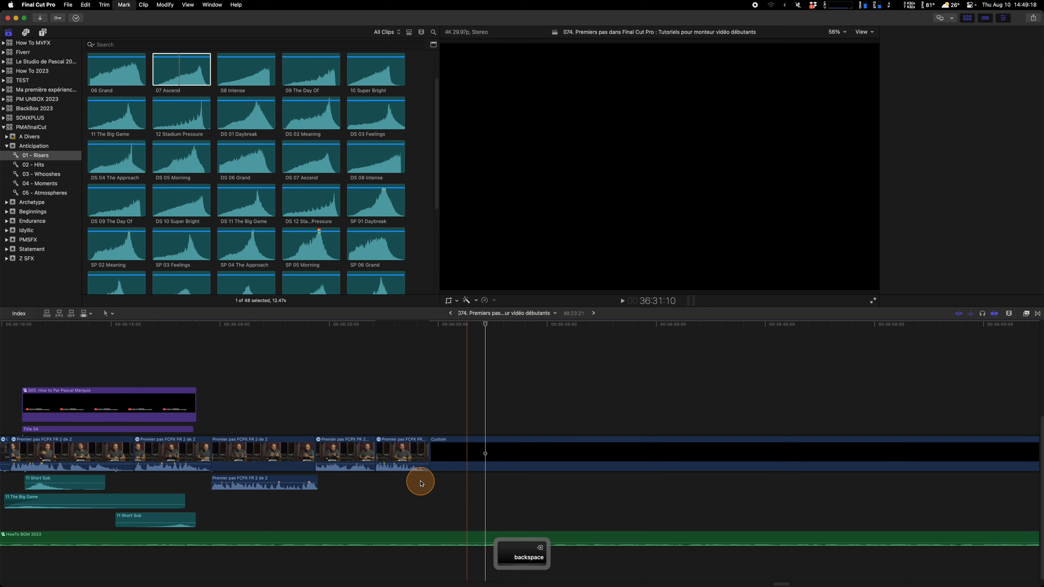
left_click(421, 484)
key("Left")
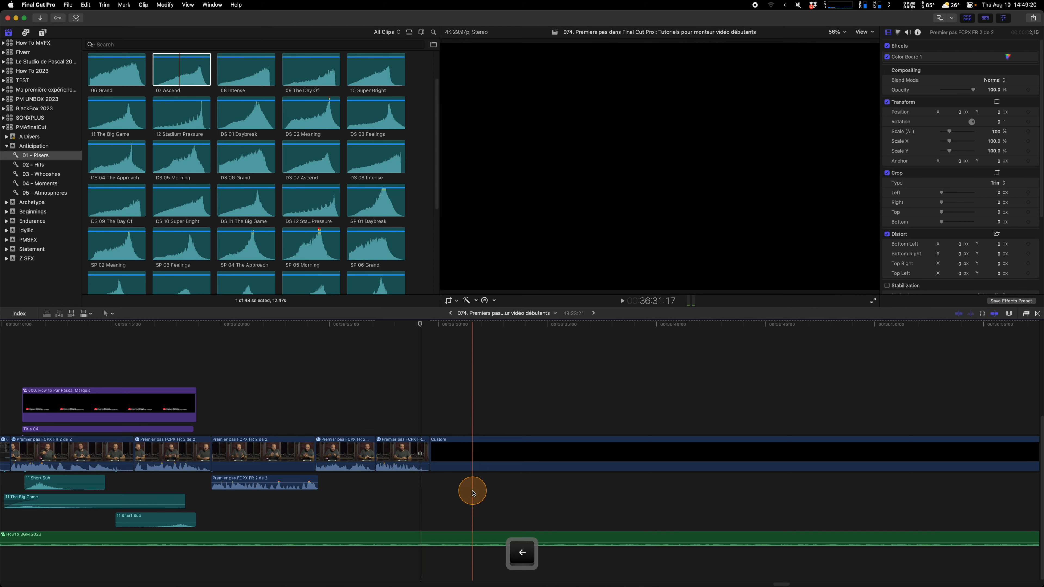
Place the playhead near the start of the last Premier pas clip before Custom and advance it frame by frame to 36:27:20.
left_click(386, 491)
key("Right")
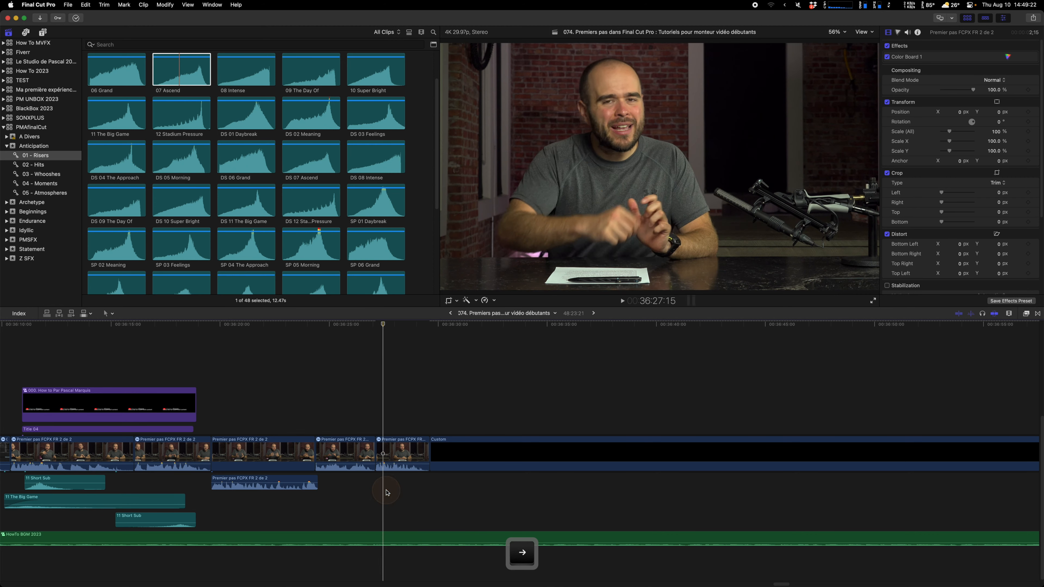
key("Right")
key("Right")
key("Right")
key("Right")
key("Right")
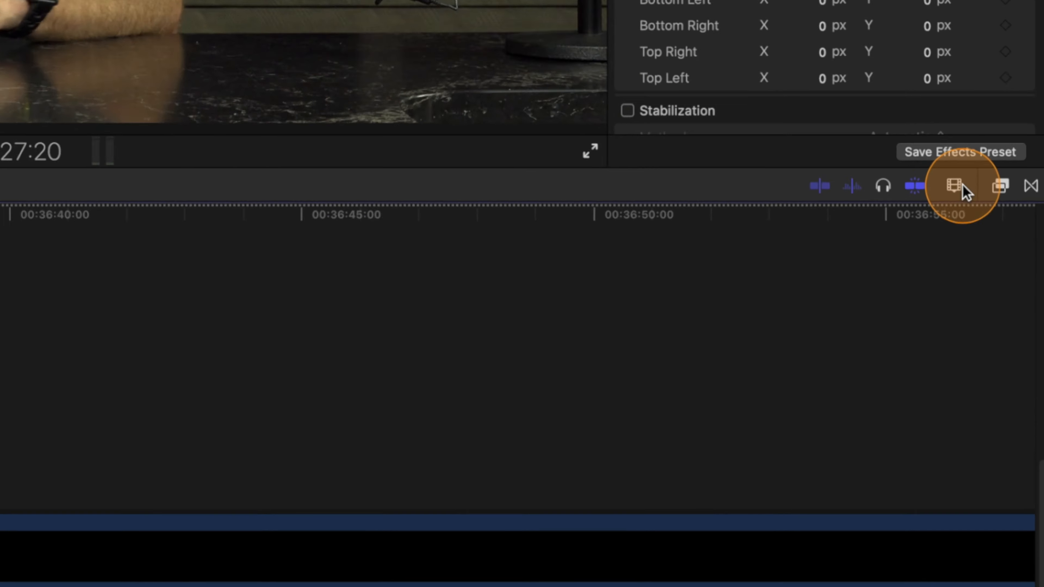
Open the clip appearance options, zoom the timeline out to a wide view and slightly back in.
left_click(961, 186)
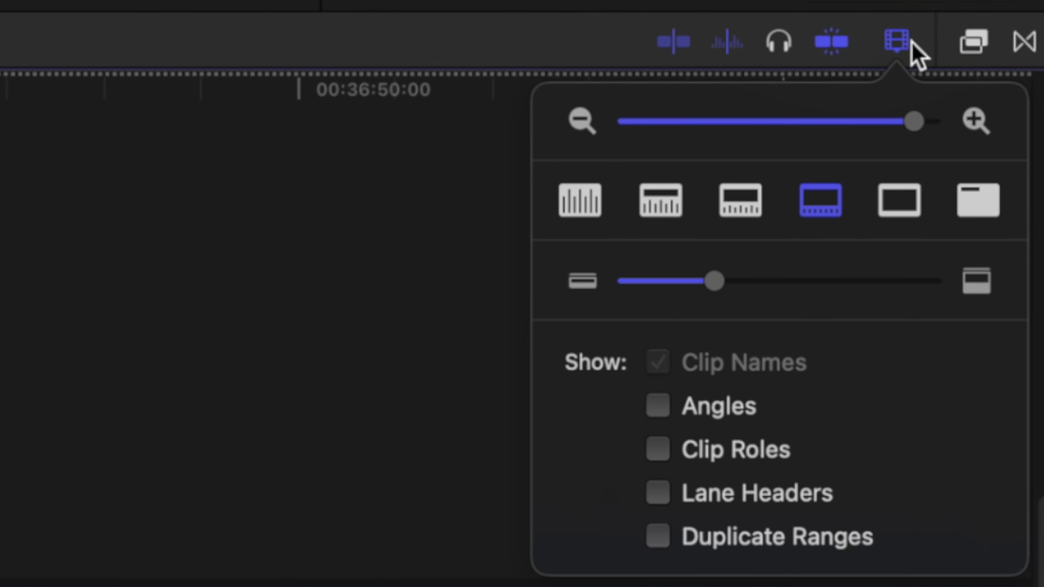
left_click_drag(913, 122, 816, 131)
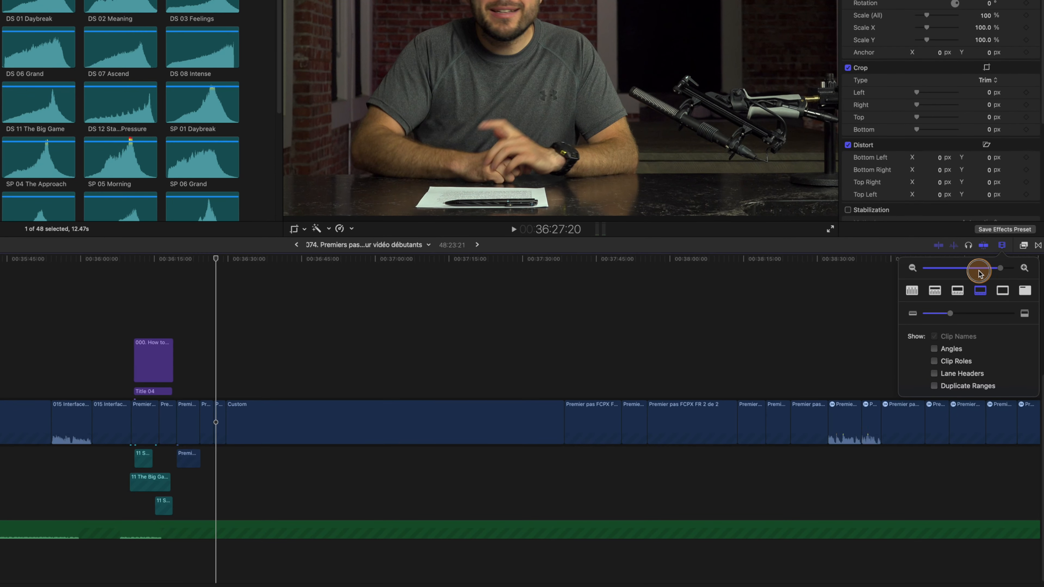
left_click_drag(980, 273, 1003, 274)
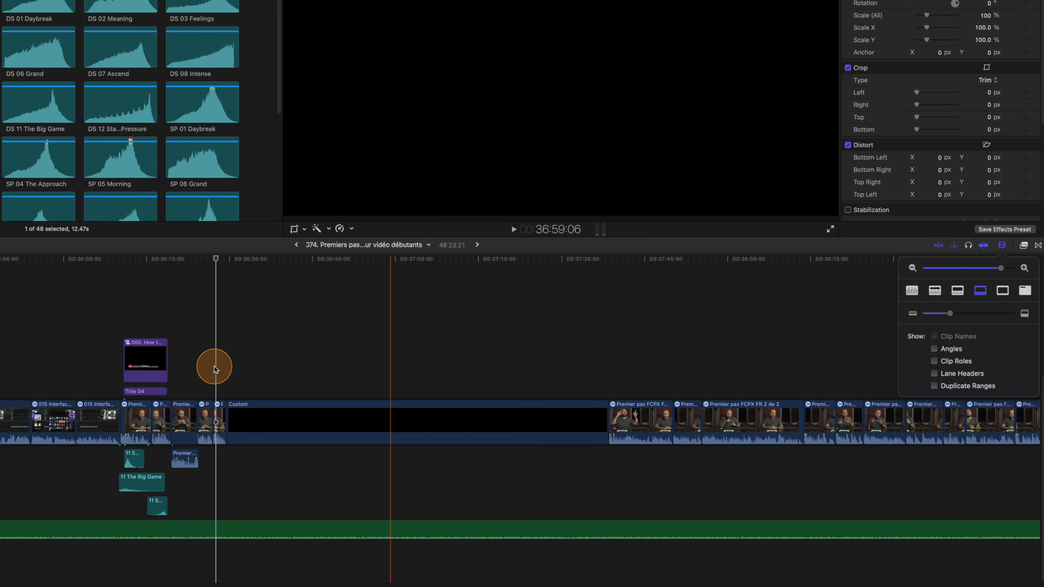
Place the playhead at 36:27:04 and zoom the timeline out and closely back in around it.
left_click(214, 368)
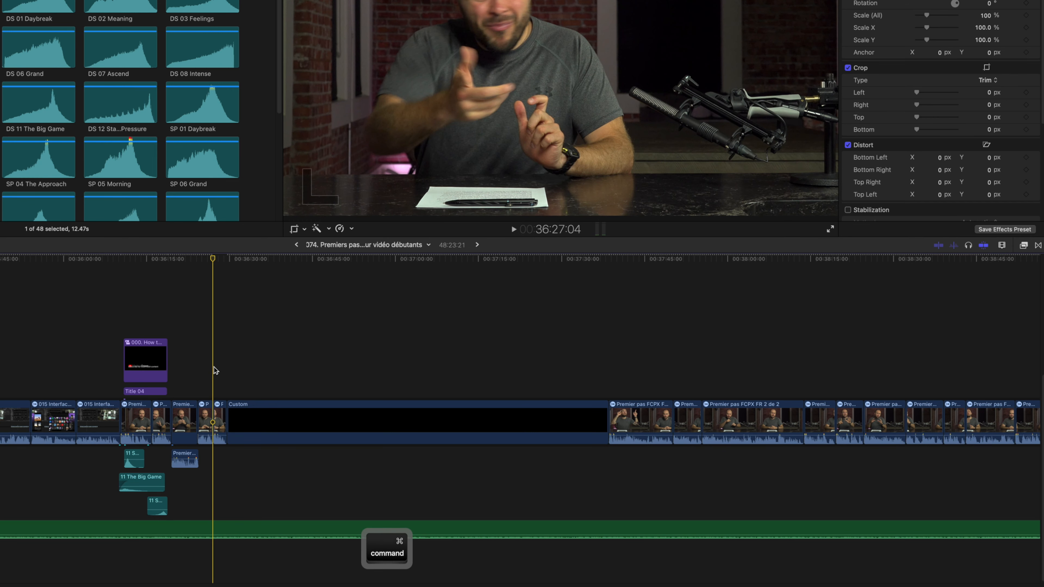
key("super+minus")
key("super+minus")
key("super+minus")
key("super+minus")
key("super+minus")
key("super+equal")
key("super+equal")
key("super+equal")
key("super+equal")
key("super+equal")
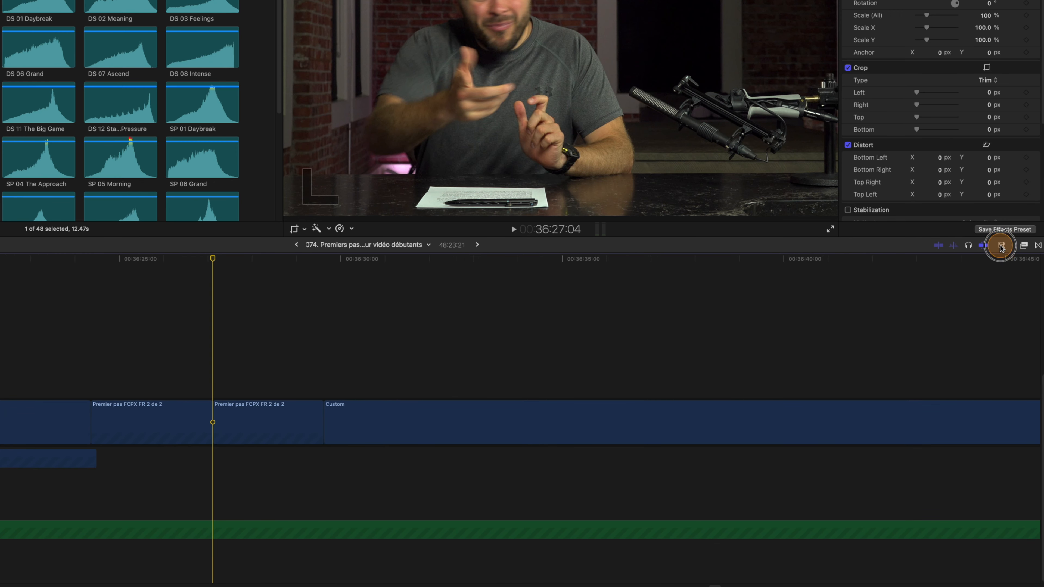
Cycle the timeline clip display through every style, from waveforms only through filmstrip combinations to filmstrips only and clip names only.
left_click(1001, 246)
left_click(912, 290)
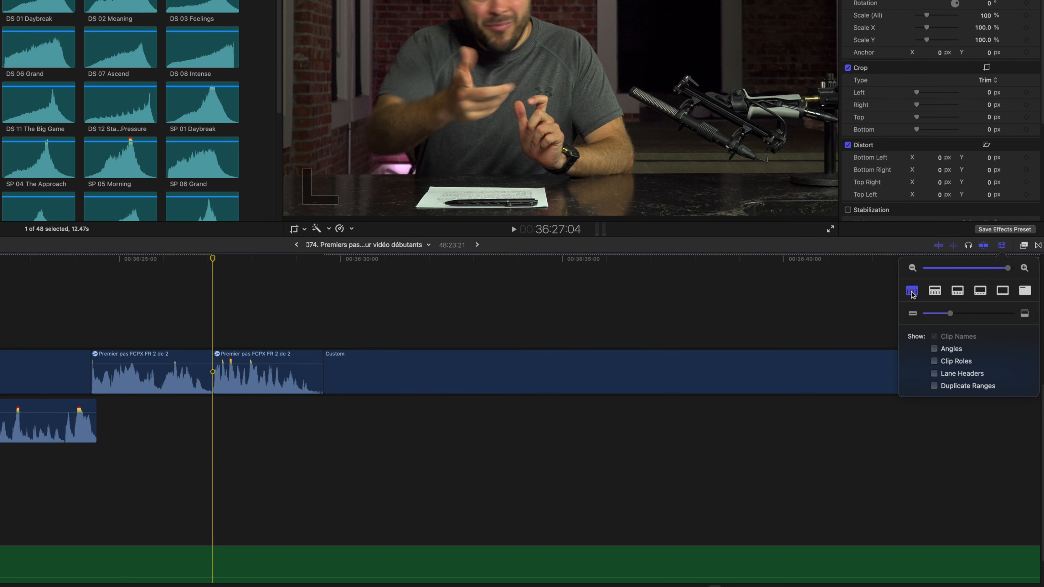
left_click(934, 293)
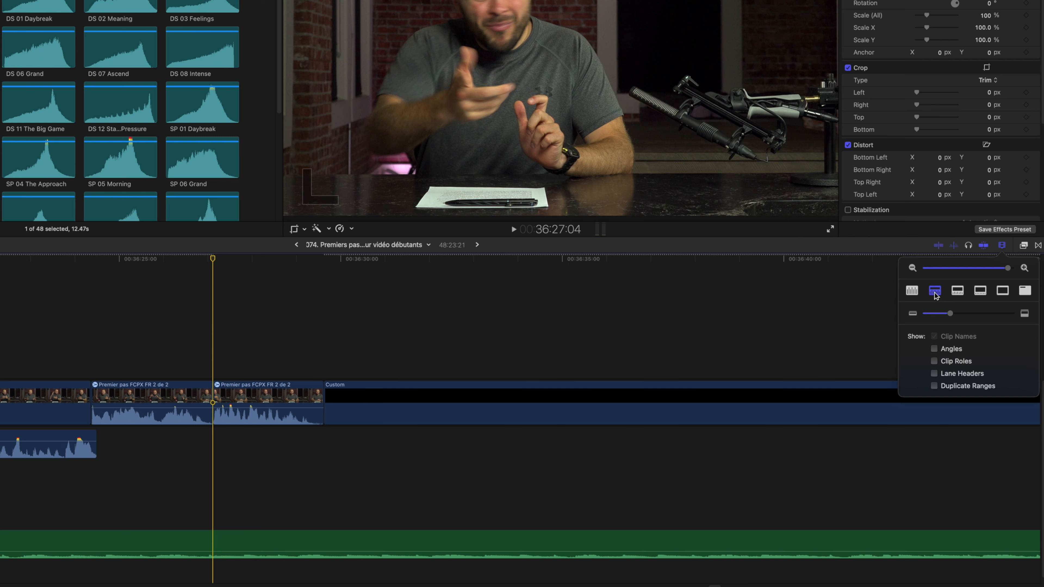
left_click(957, 291)
left_click(980, 291)
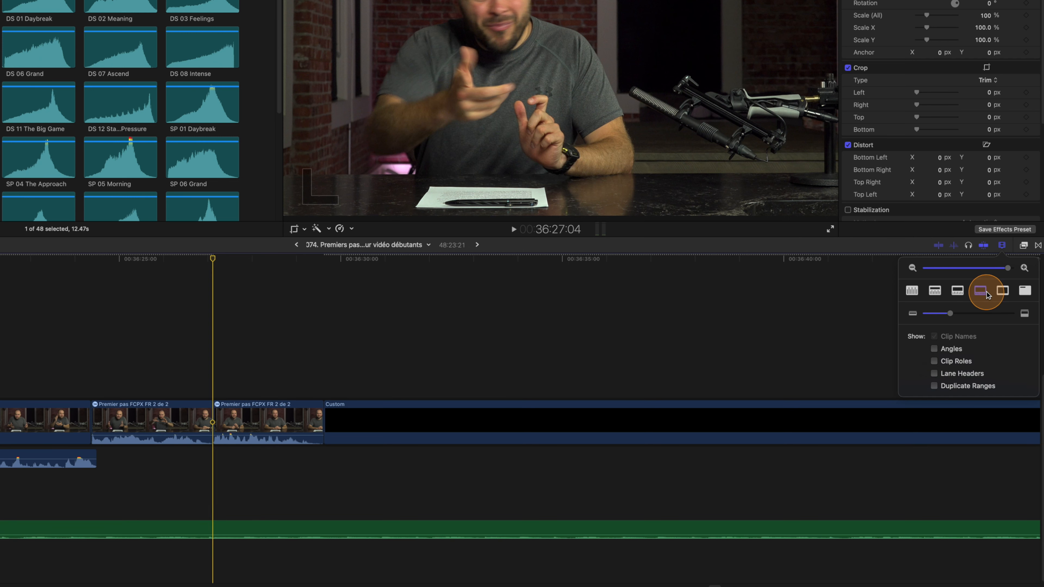
left_click(1002, 291)
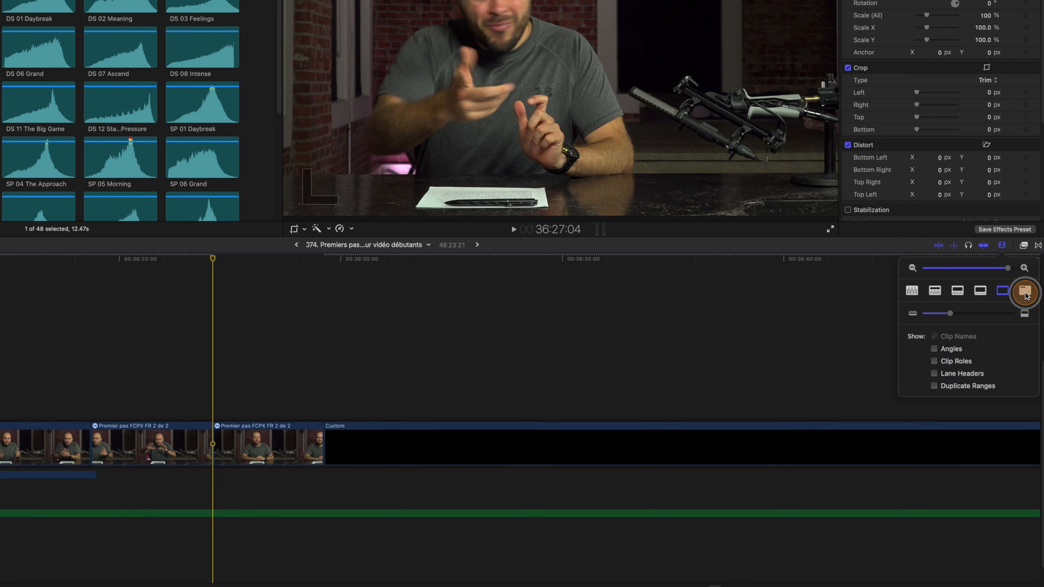
left_click(1025, 292)
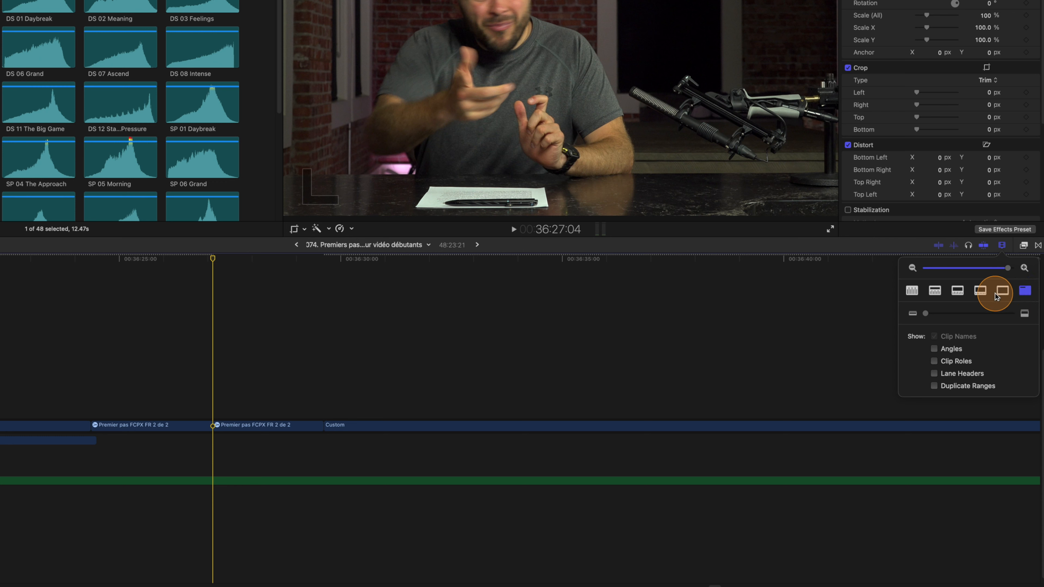
Set the timeline clips to display large filmstrips with small waveforms and close the clip appearance options.
left_click(980, 291)
mouse_move(953, 317)
left_mouse_down()
mouse_move(978, 315)
mouse_move(955, 316)
left_mouse_up()
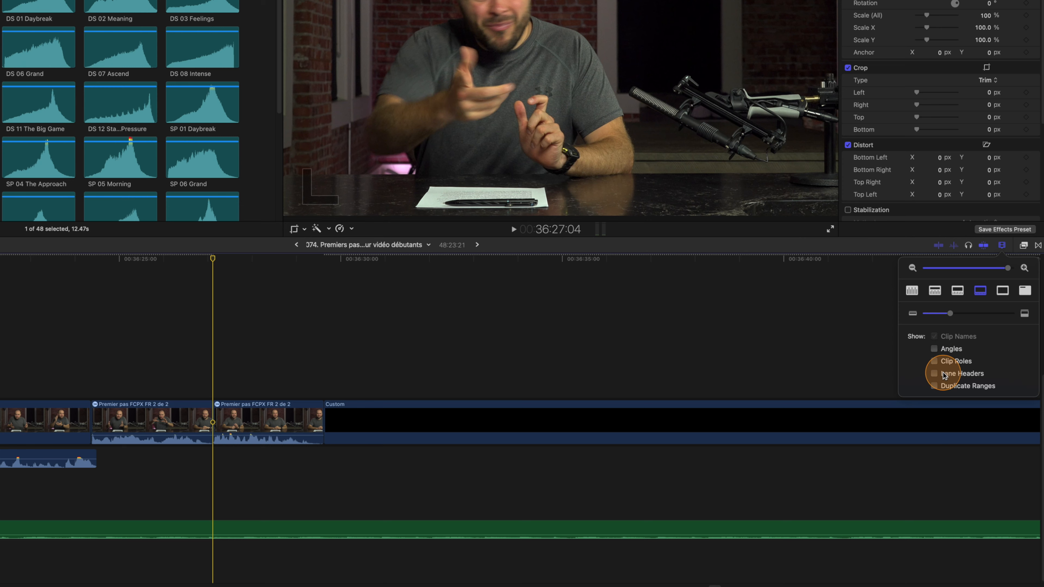
left_click(1002, 245)
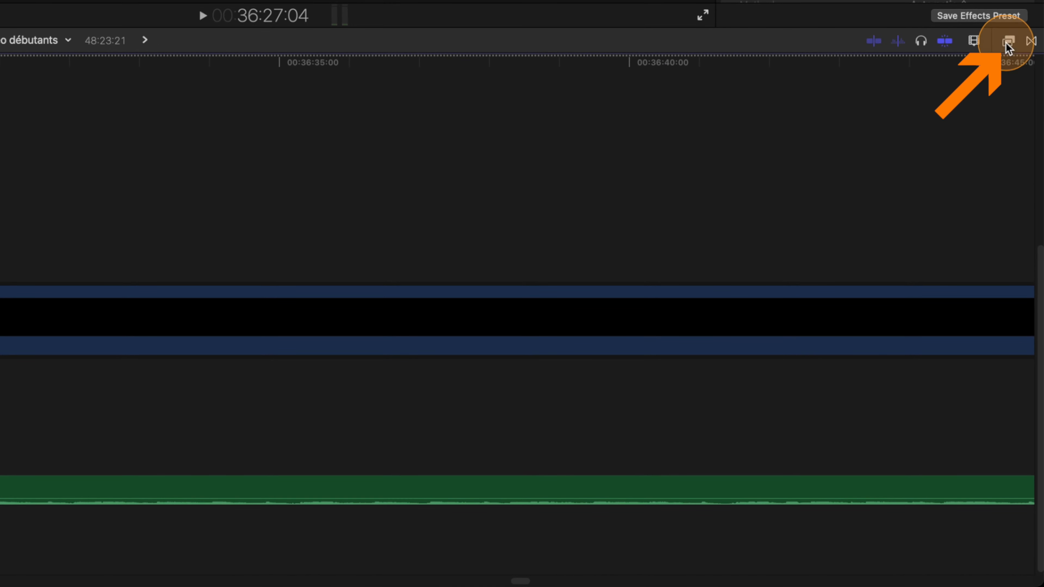
Open the Effects browser and apply the Gaussian effect from the Blur category to the last Premier pas clip before Custom.
left_click(1007, 42)
left_click(880, 131)
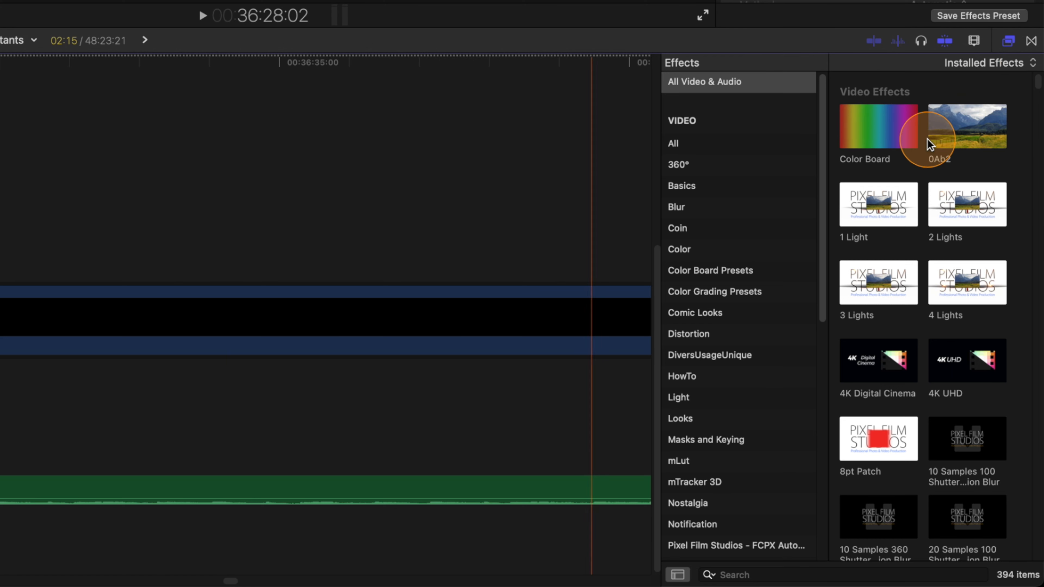
left_click(697, 212)
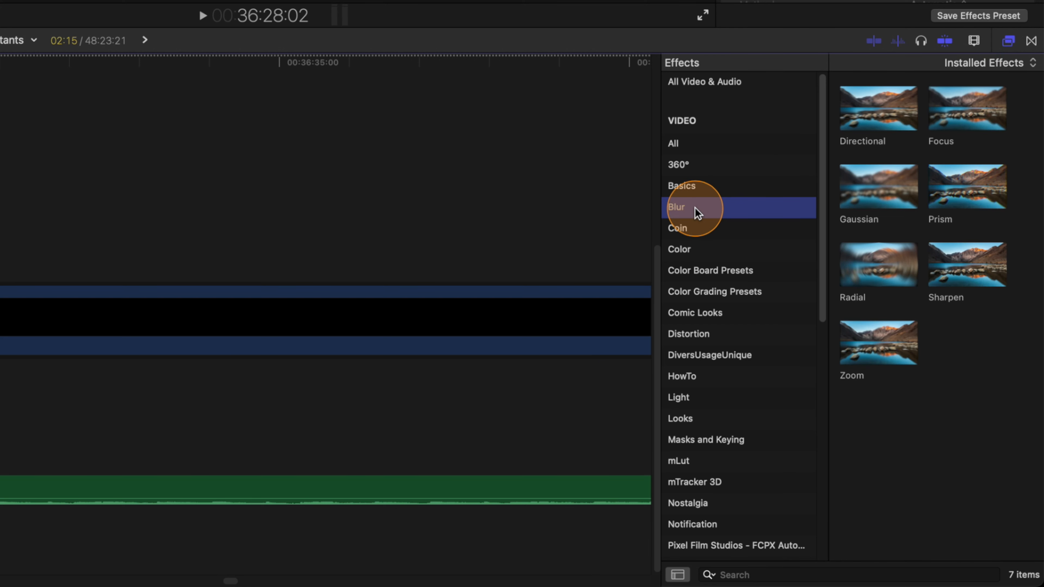
left_click_drag(876, 194, 433, 446)
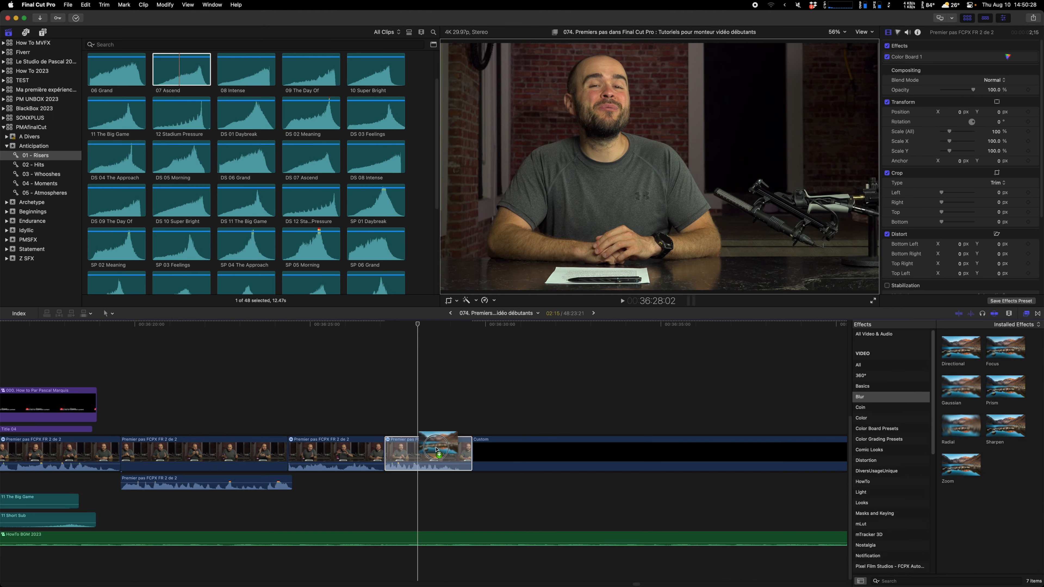
Reduce the Gaussian blur amount to 0, and undo both the amount change and the added effect.
left_click_drag(957, 77, 912, 77)
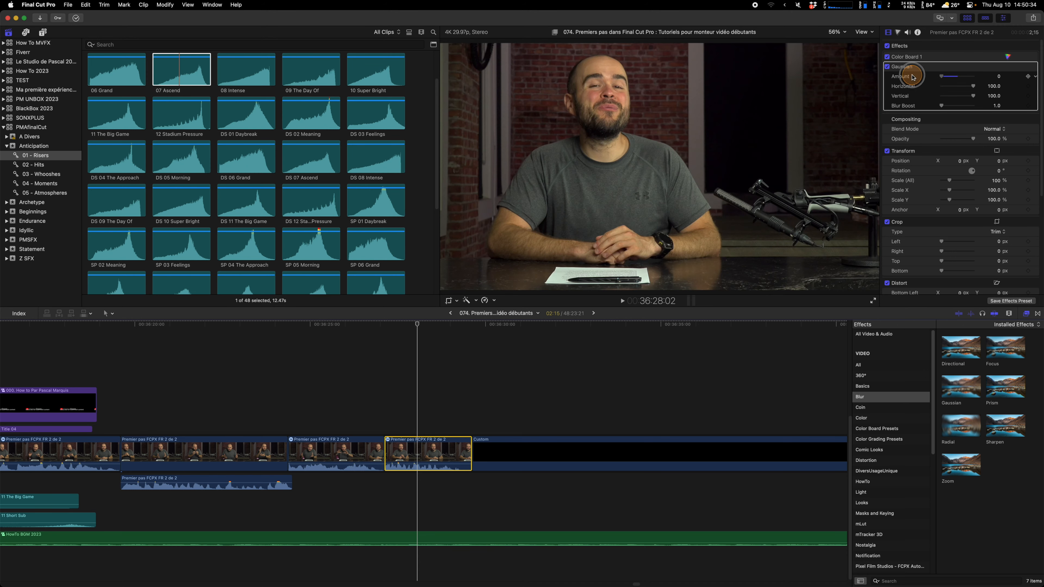
key("cmd+z")
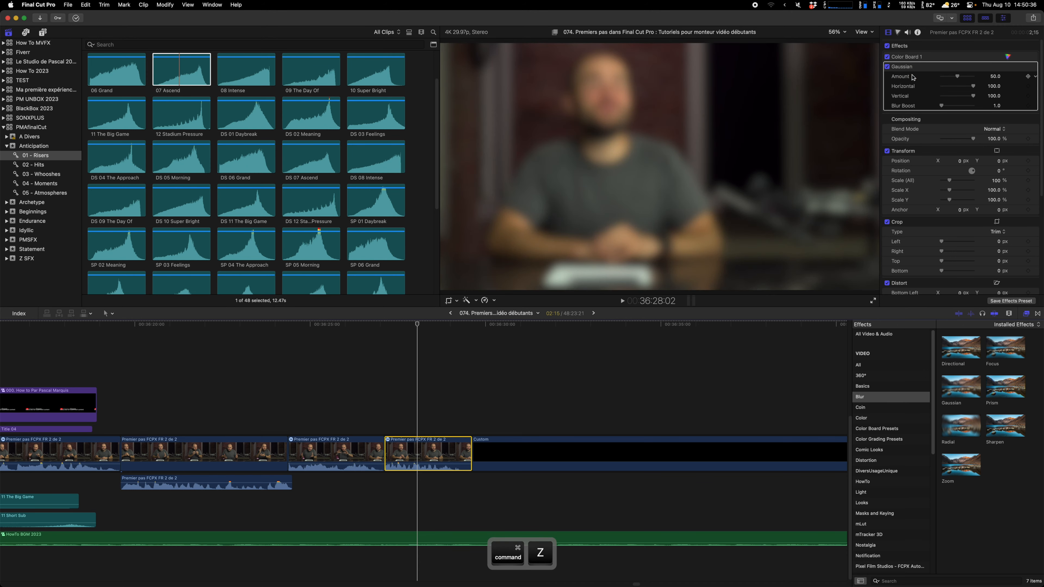
key("cmd+z")
left_click(912, 77)
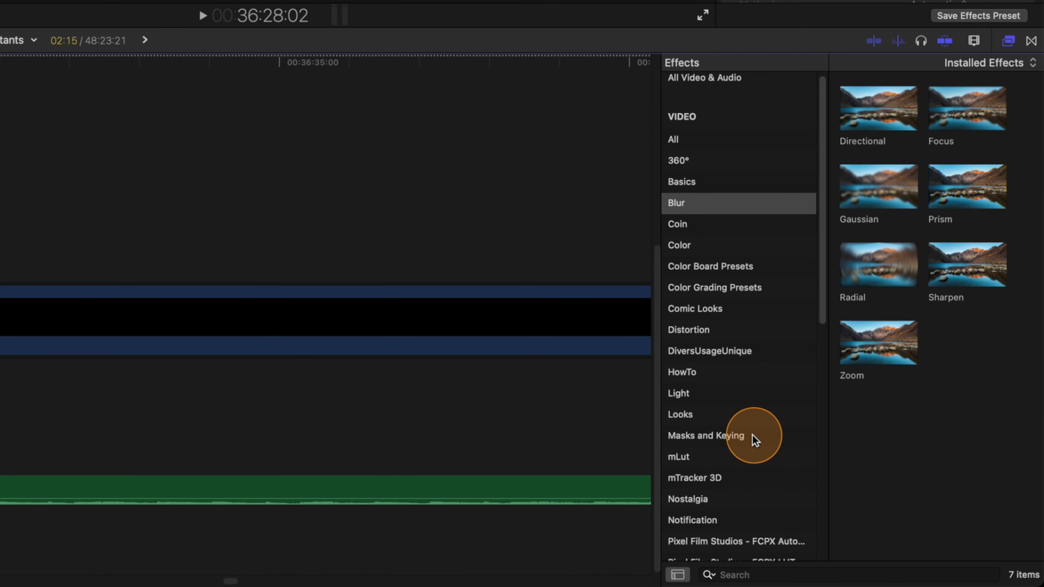
Apply Draw Mask from Masks and Keying to the last Premier pas clip, outline a triangle around the face, and delete the effect.
left_click(735, 436)
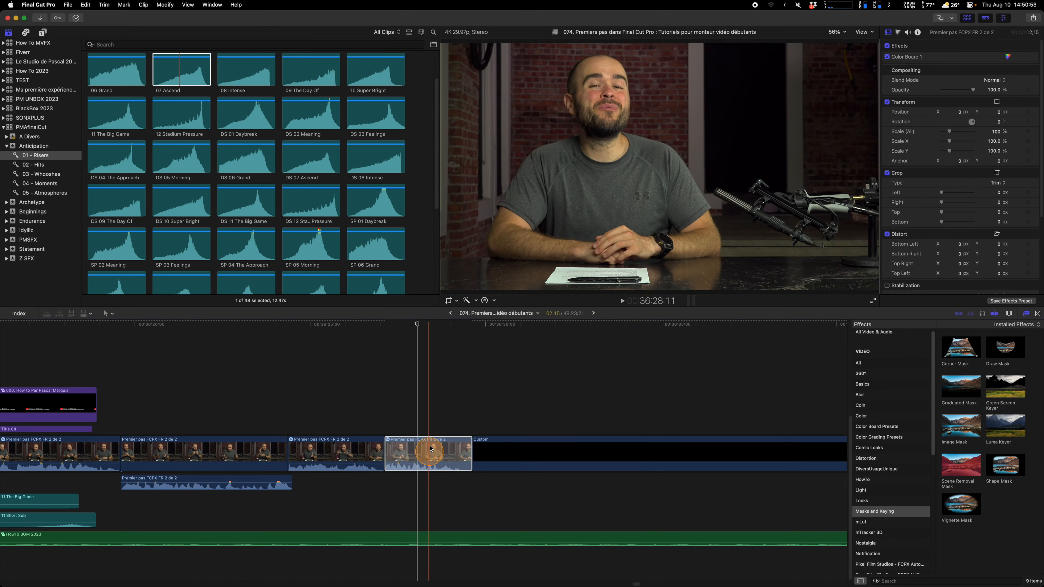
left_click_drag(430, 448, 430, 448)
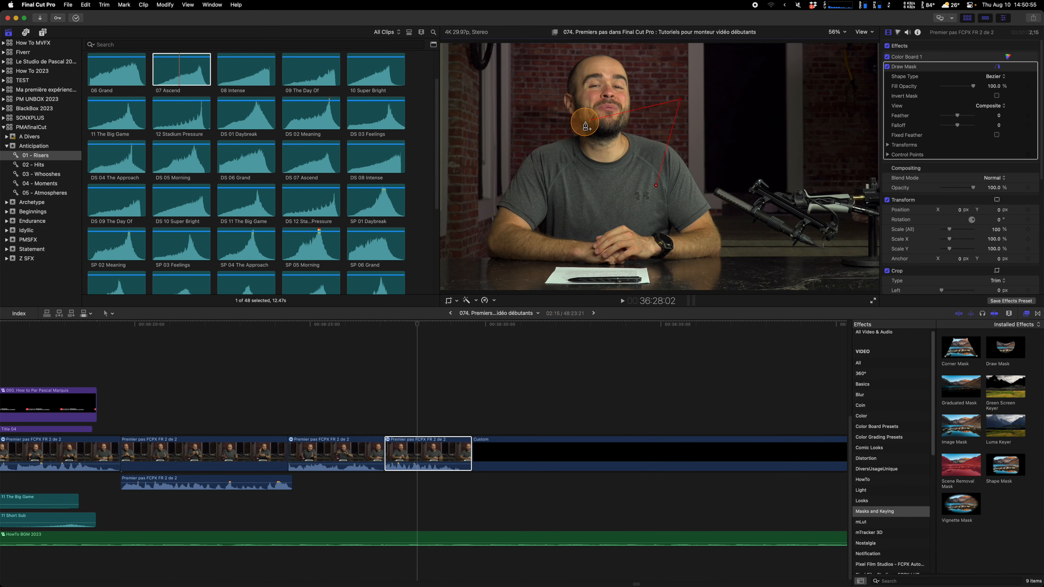
double_click(592, 120)
mouse_move(591, 121)
left_mouse_down()
mouse_move(576, 81)
mouse_move(533, 76)
left_mouse_up()
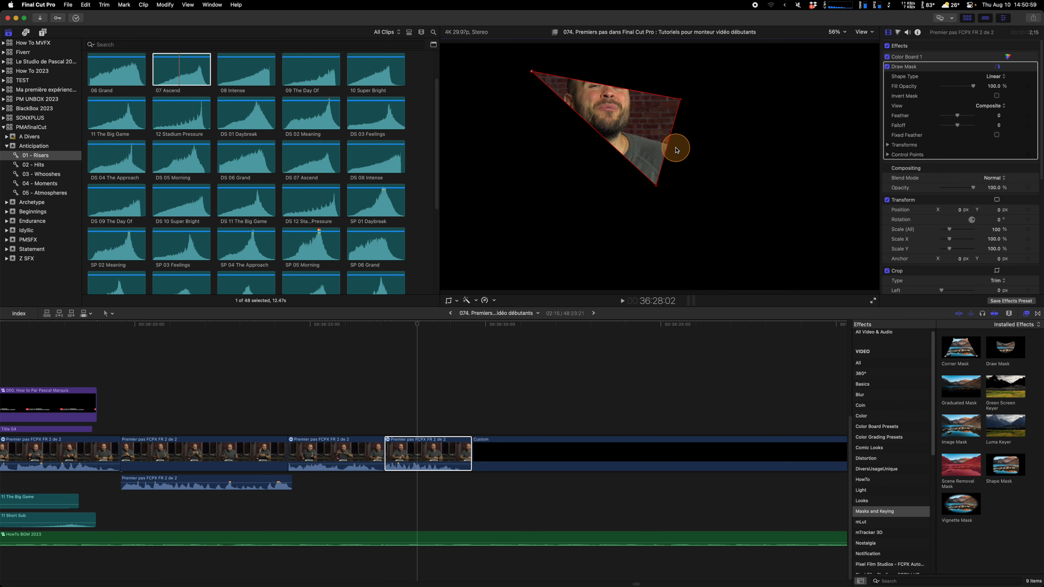
left_click(904, 67)
key("BackSpace")
Apply Graduated Mask to the same clip, move its target to about X -0.42, Y 0.03, and delete the effect.
left_click_drag(961, 387, 466, 455)
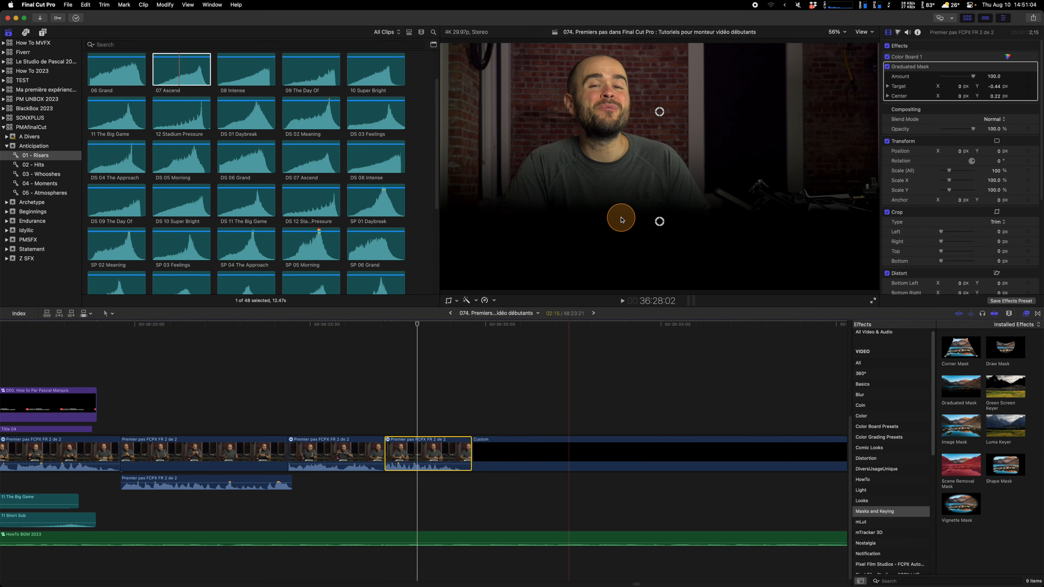
left_click_drag(668, 233, 556, 105)
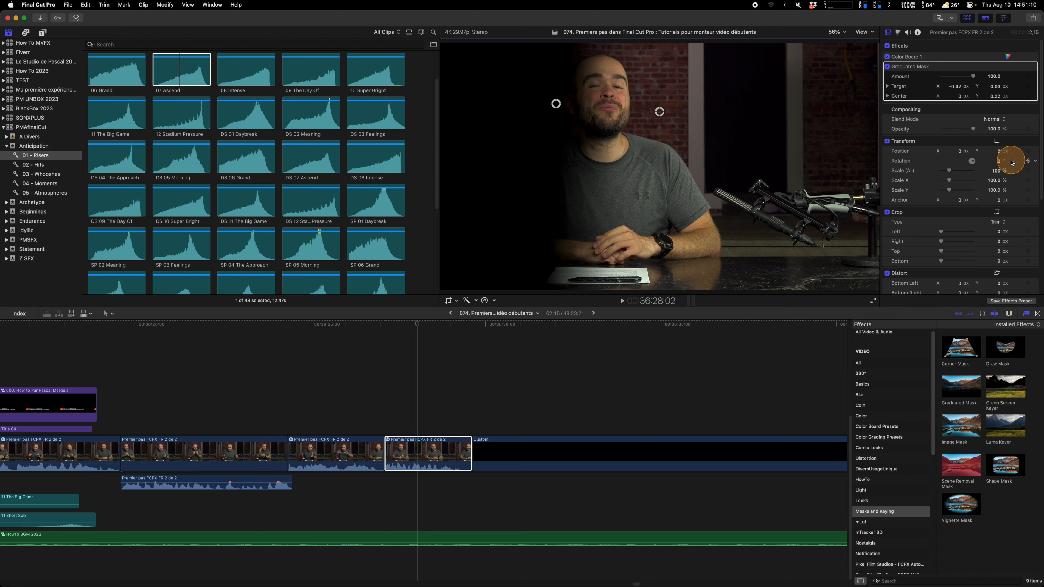
key("BackSpace")
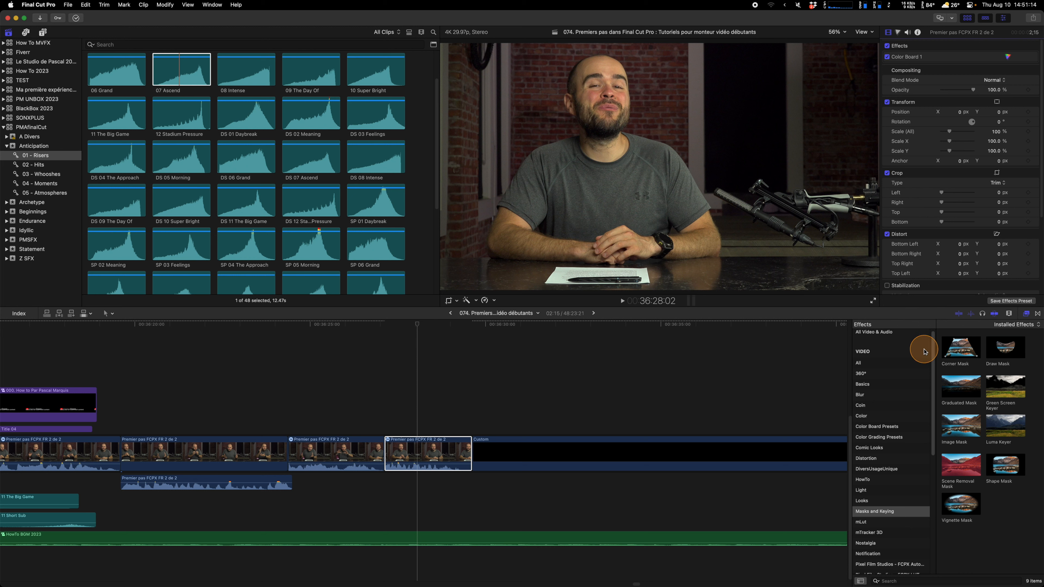
Preview Comic Basic and Comic Cool in the Comic Looks category and look through the effect categories down to Audio.
left_click(861, 405)
left_click(882, 418)
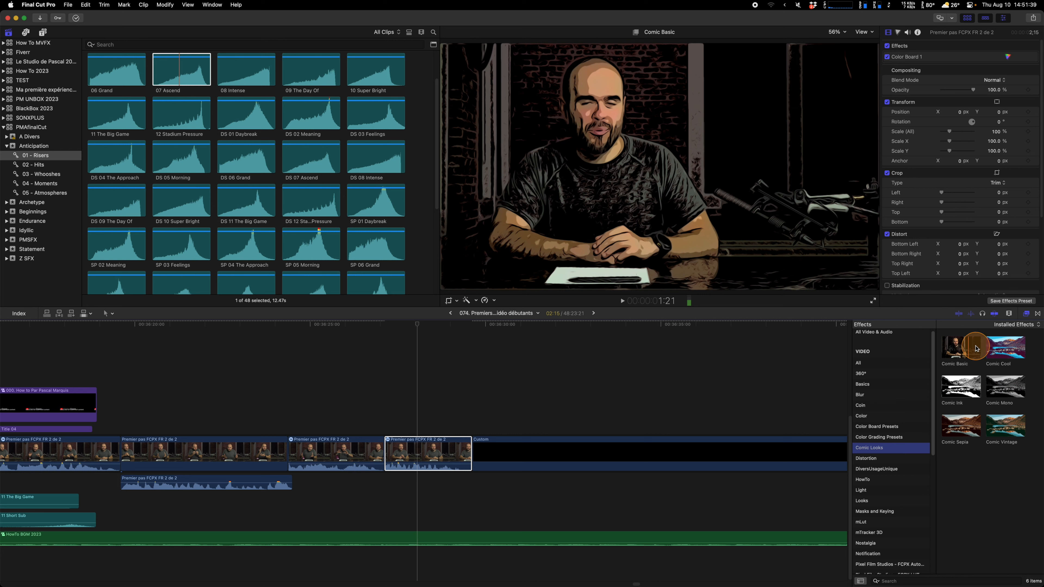
left_click(1000, 350)
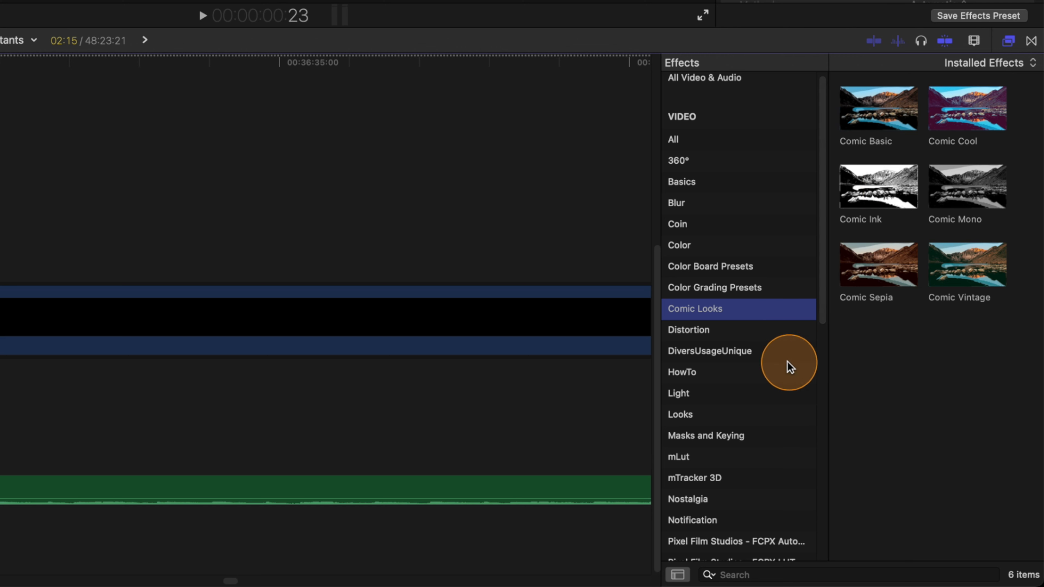
scroll(782, 362, "down", 2)
scroll(762, 351, "up", 2)
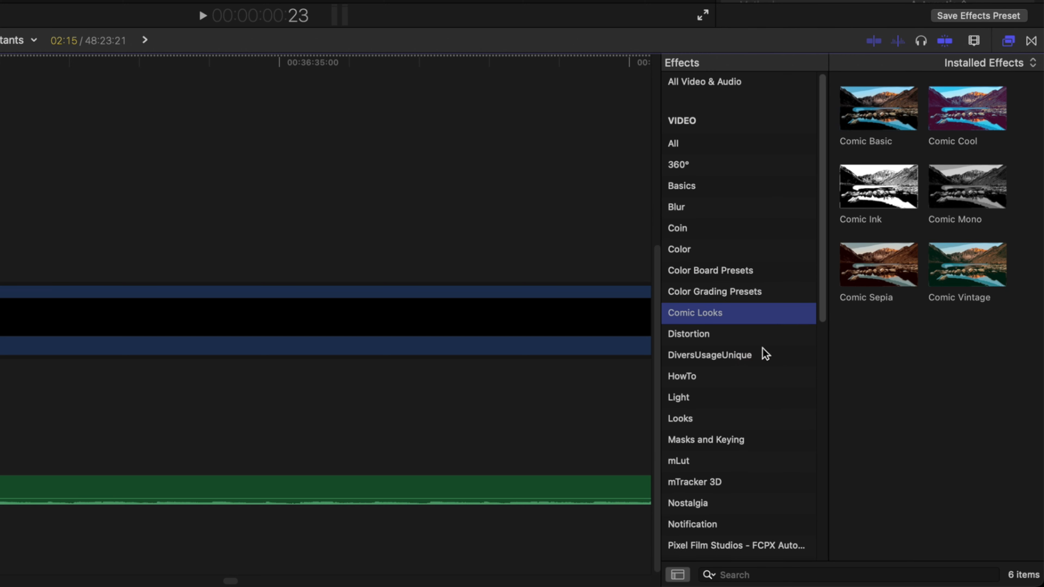
scroll(698, 243, "down", 10)
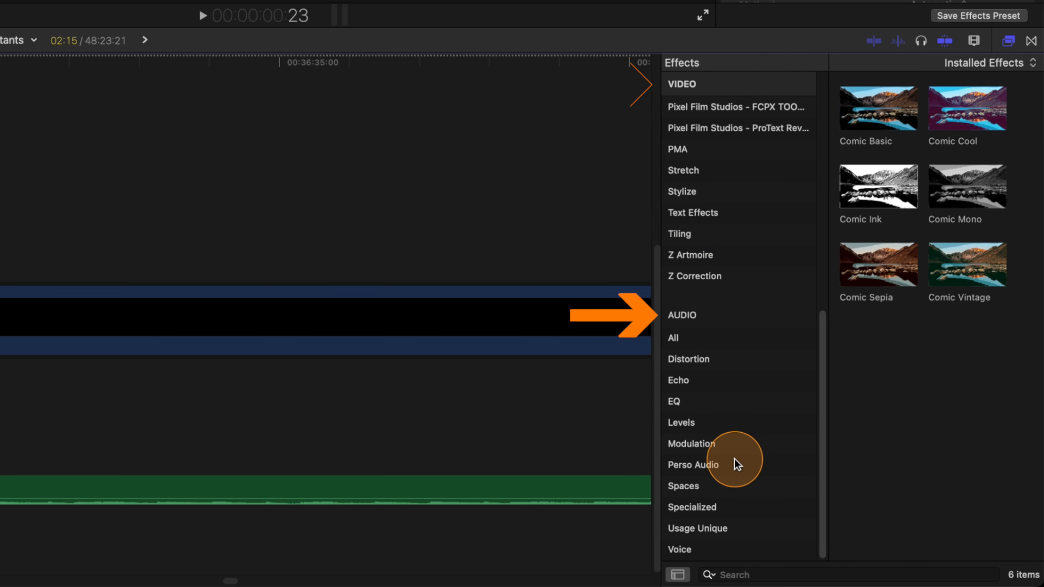
Open the Transitions browser and preview the Cross Dissolve transition.
left_click(1032, 41)
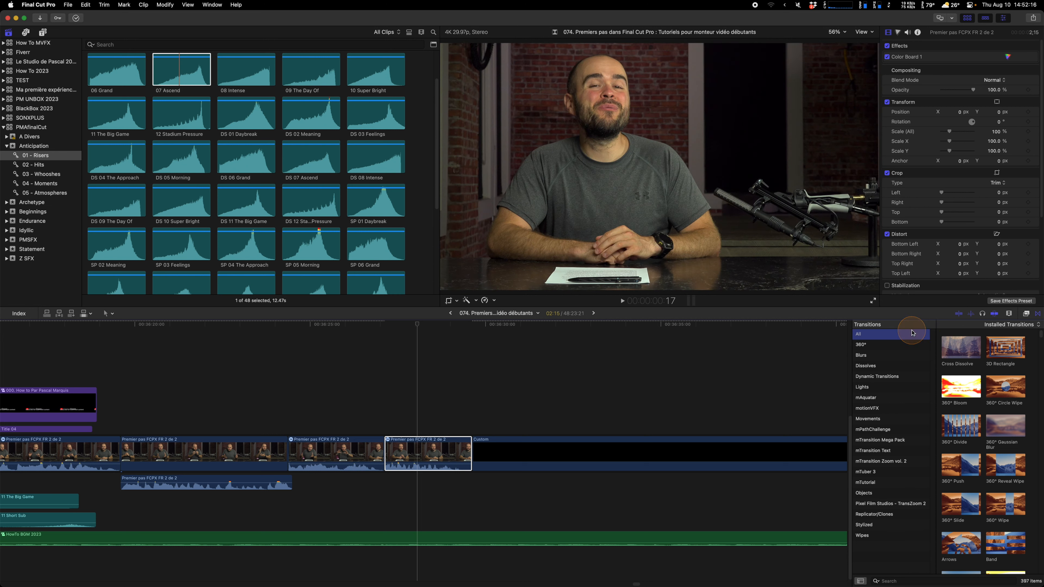
left_click(955, 352)
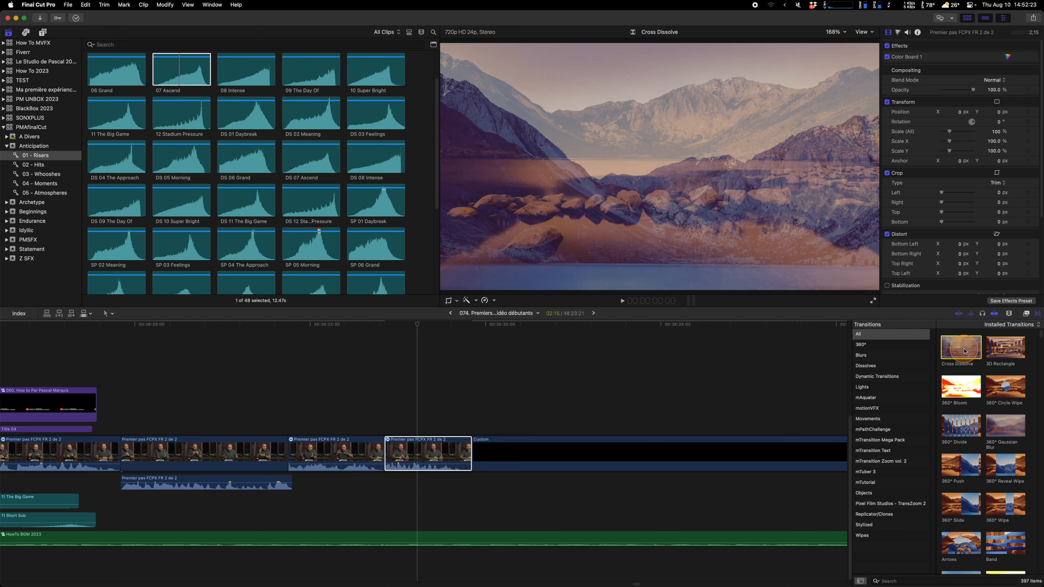
Add the default transition to both ends of the last Premier pas clip before Custom, and undo it.
left_click(424, 455)
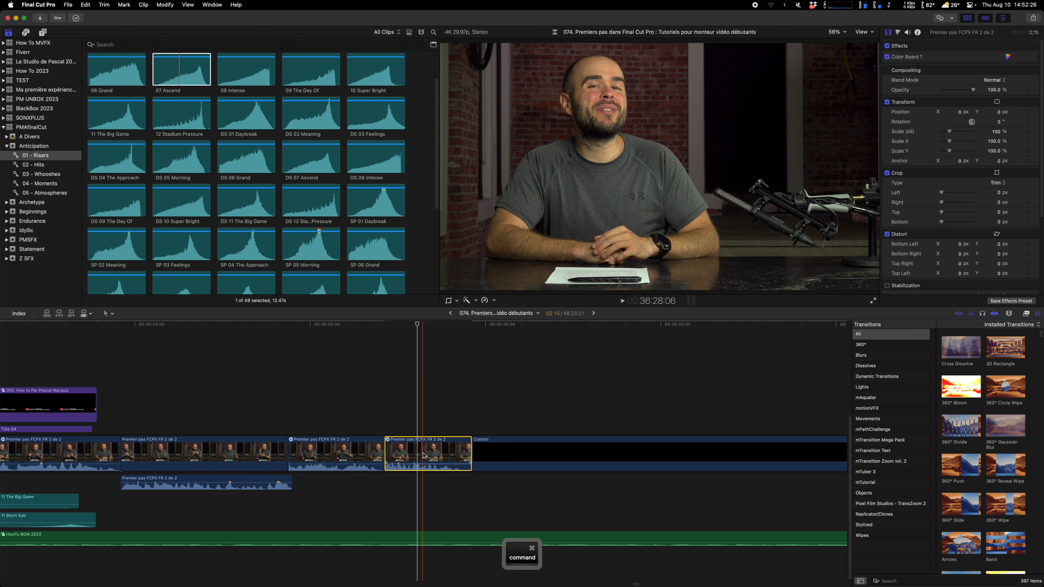
key("cmd+t")
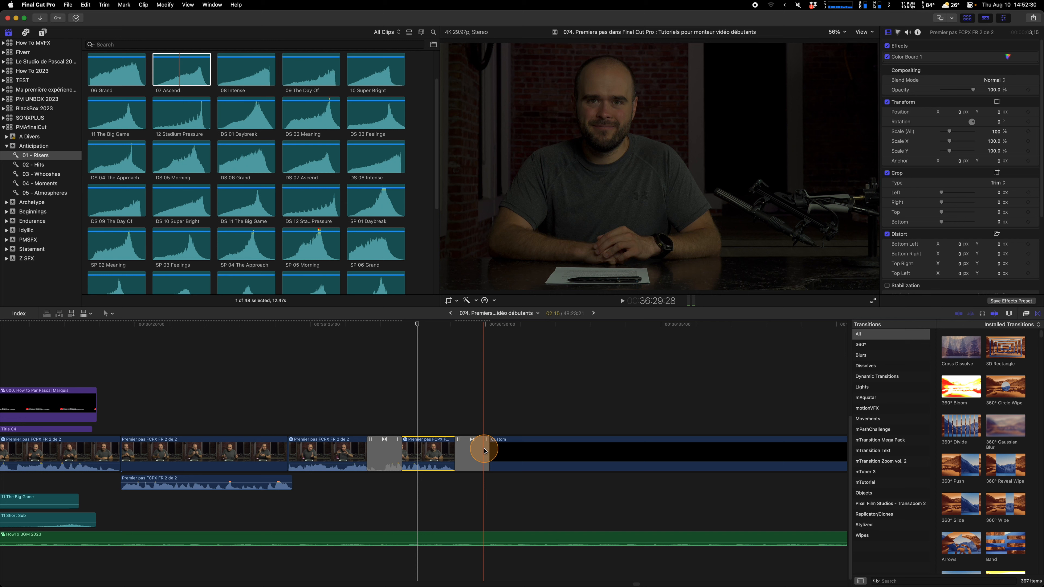
key("cmd+z")
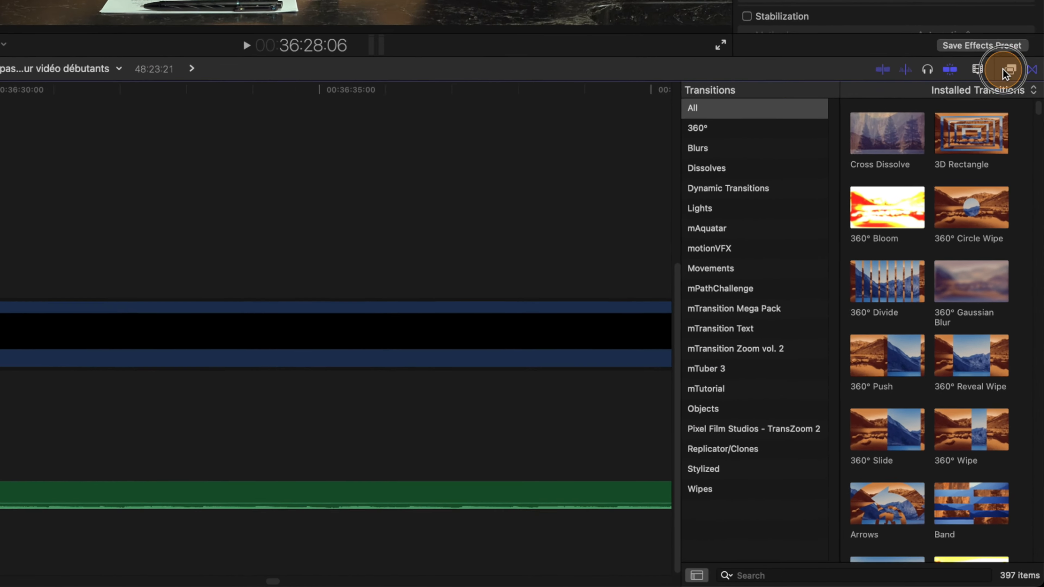
Browse the audio categories in the Effects browser, viewing EQ and Levels and the Final Cut and Logic Limiter effects.
left_click(1019, 209)
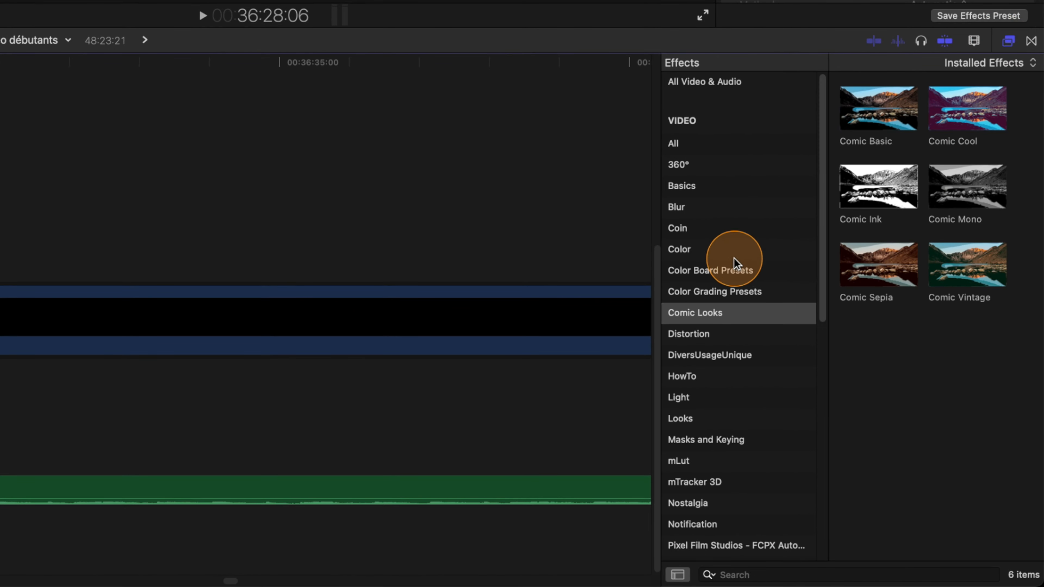
scroll(831, 363, "down", 10)
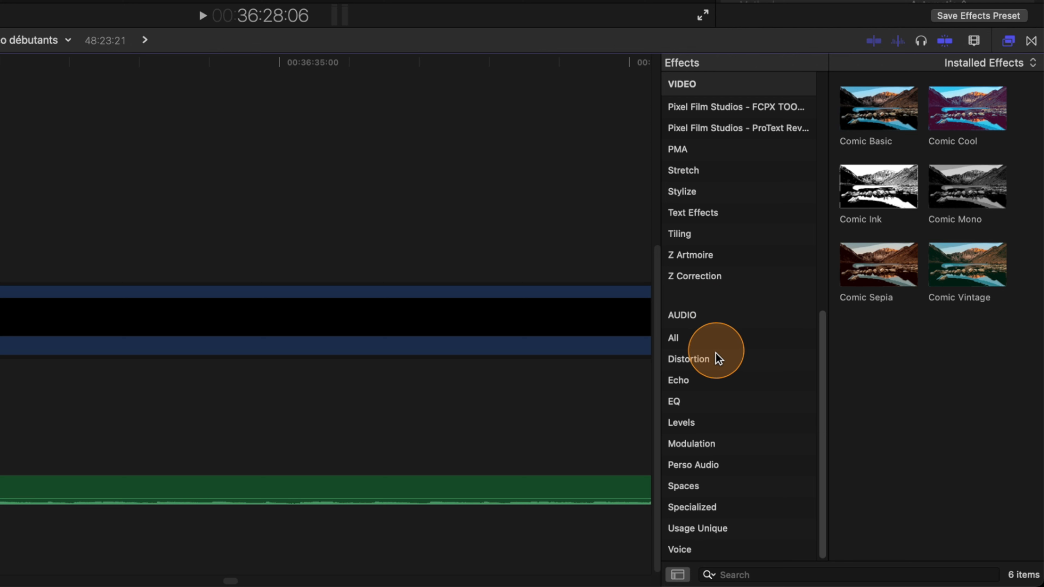
left_click(682, 402)
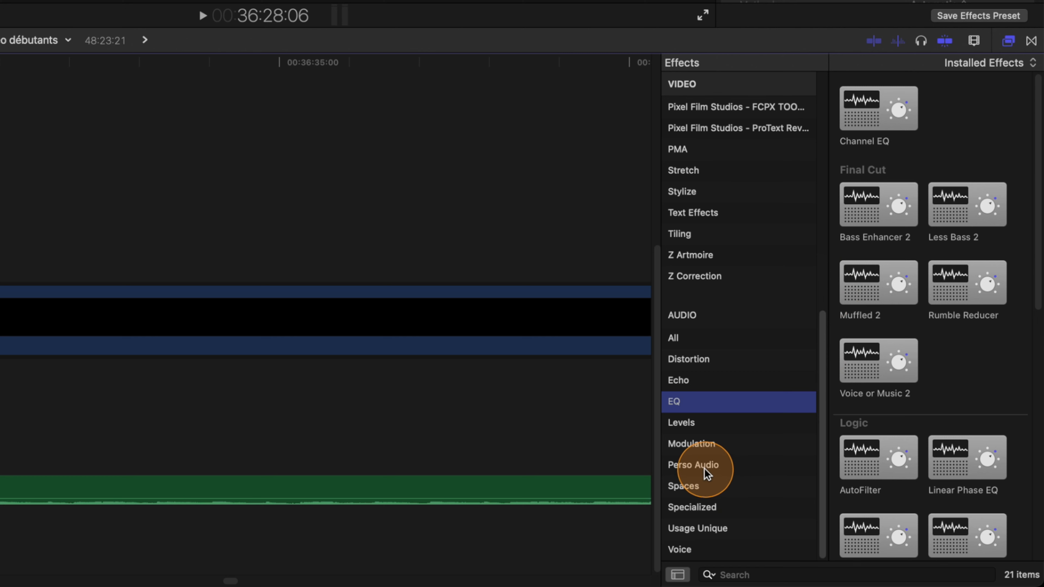
left_click(691, 422)
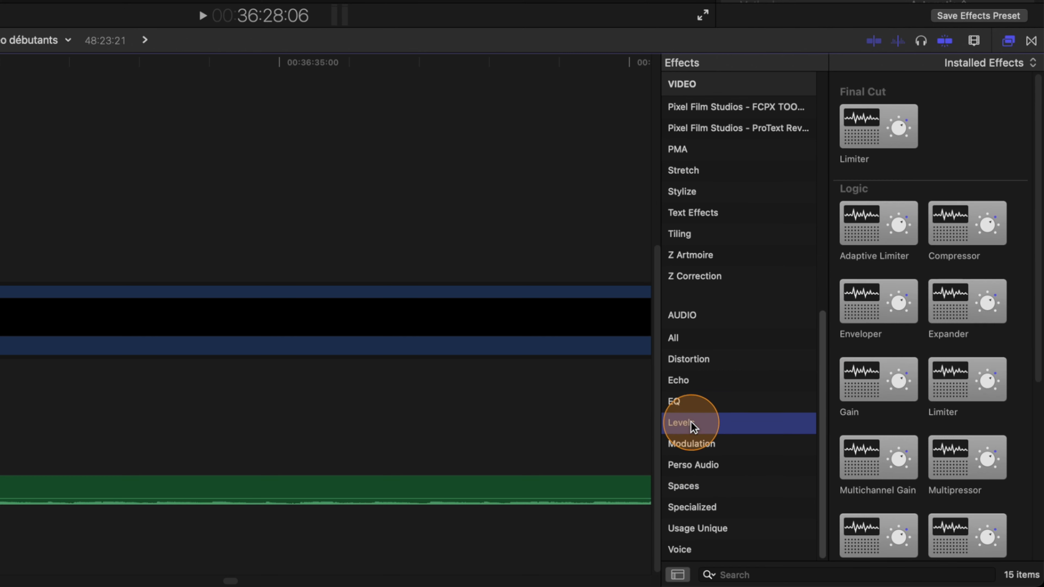
left_click(874, 133)
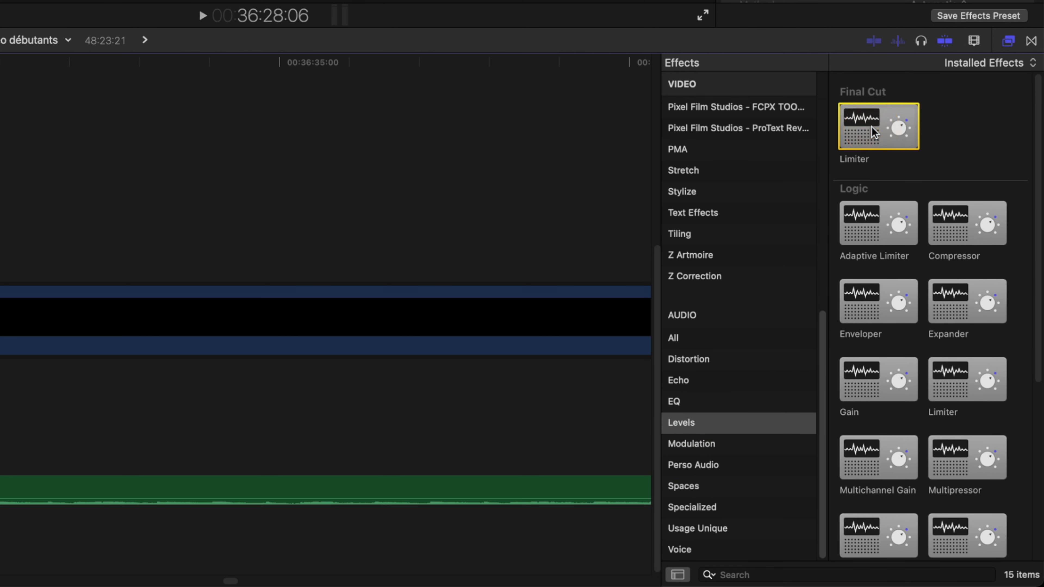
key("ctrl")
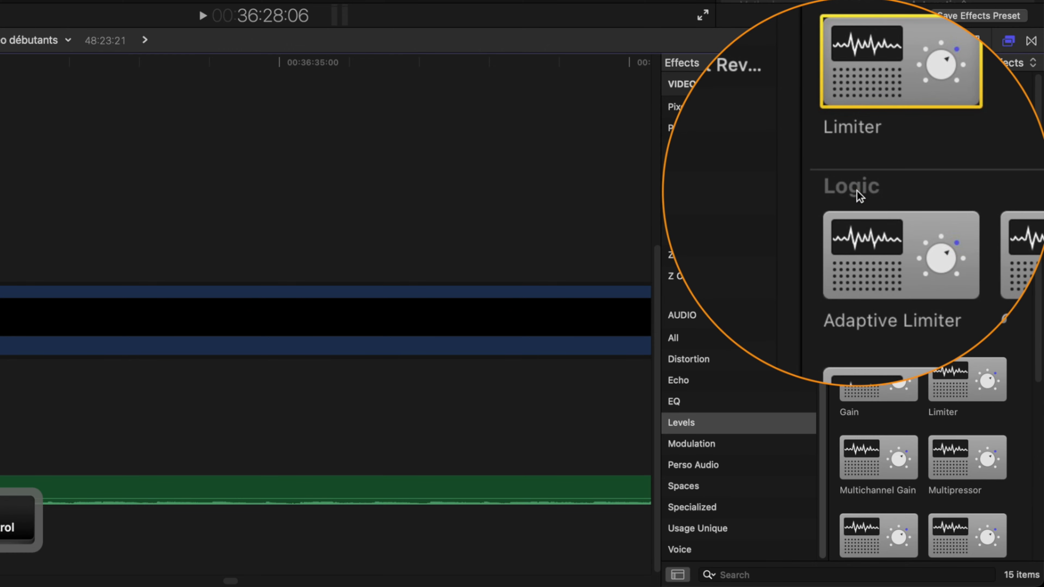
scroll(857, 190, "down", 2)
key("ctrl")
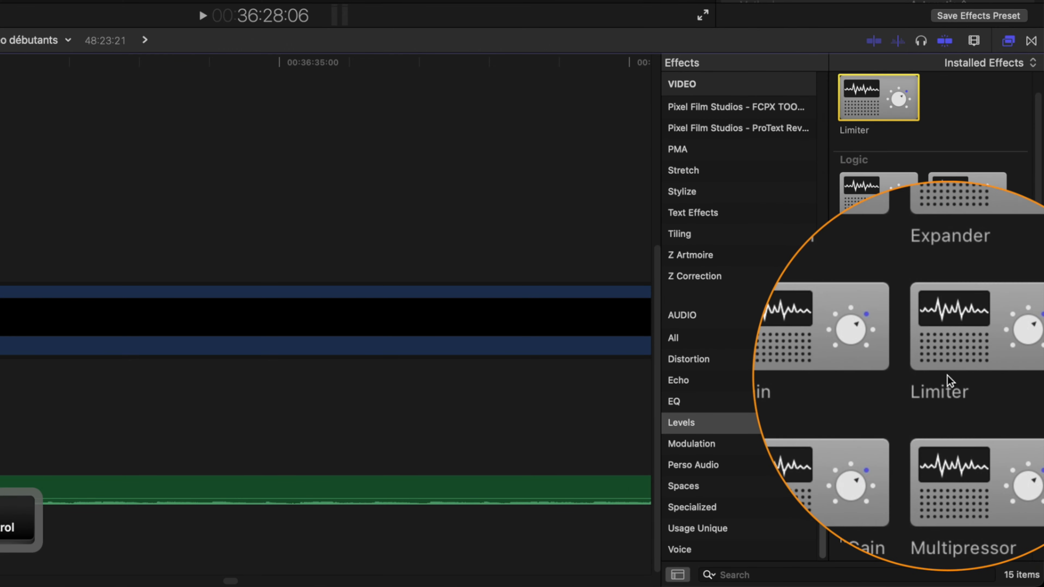
Apply the Logic Limiter to the last Premier pas clip before Custom, show its audio settings, then delete that effect and hide the Effects browser.
left_click(949, 362)
left_click_drag(966, 368, 443, 460)
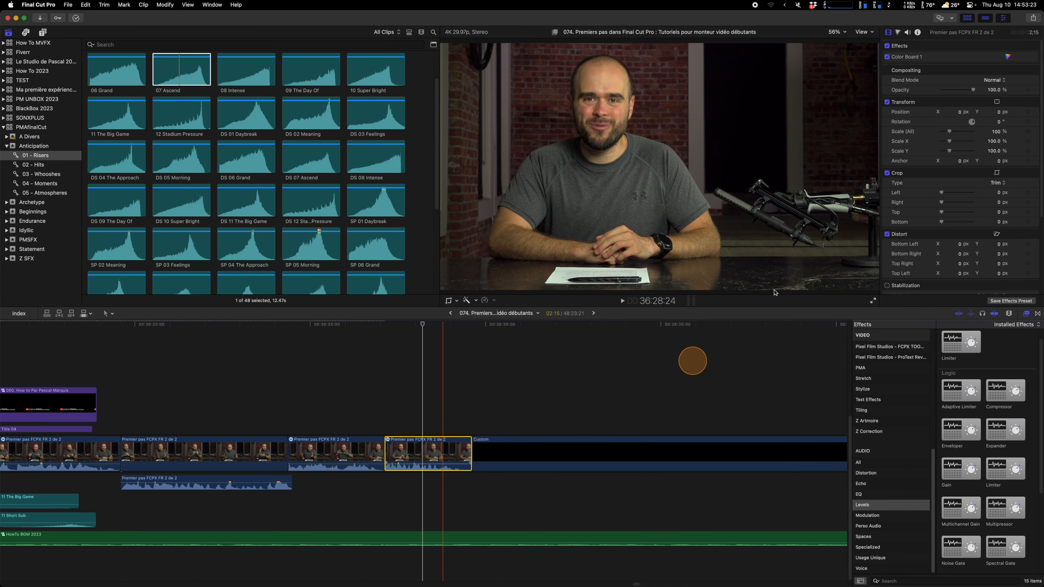
left_click(908, 33)
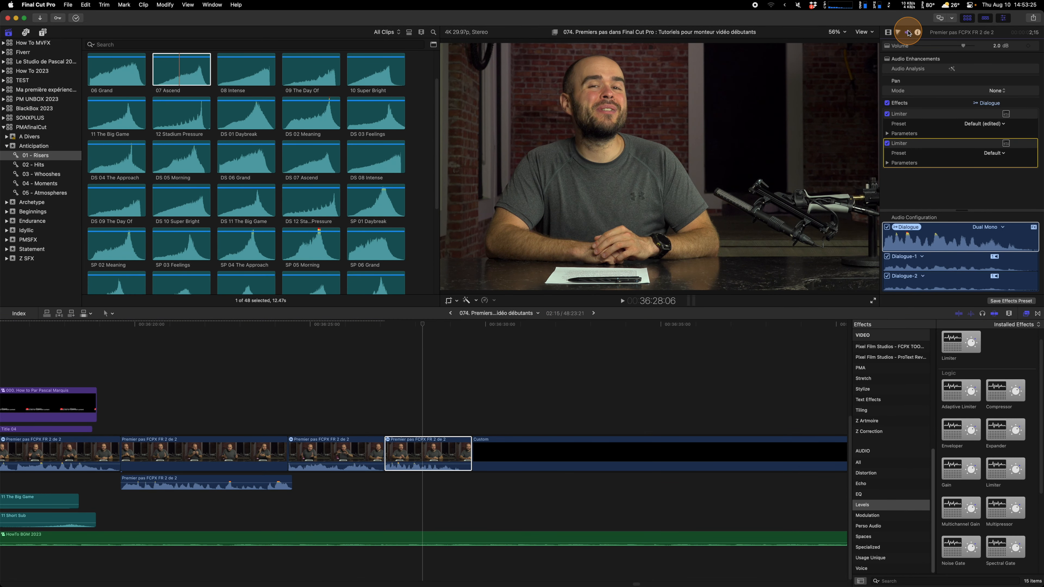
key("ctrl")
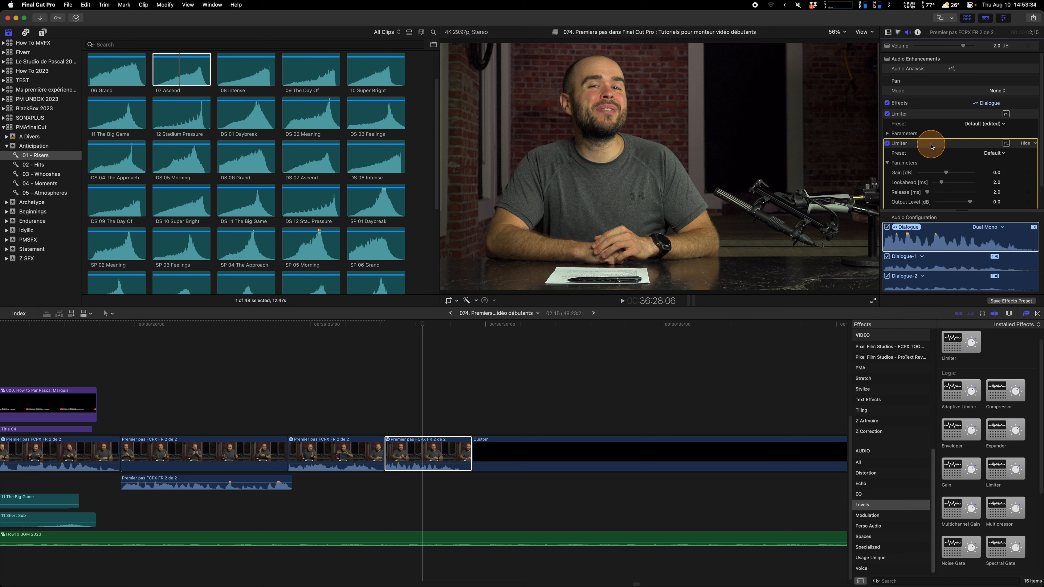
key("Delete")
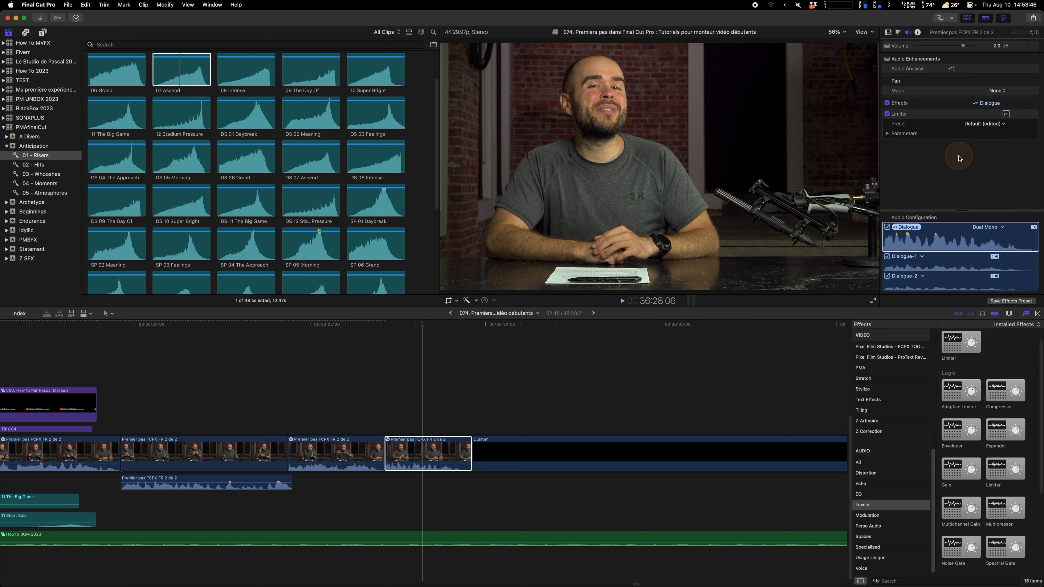
left_click(1024, 315)
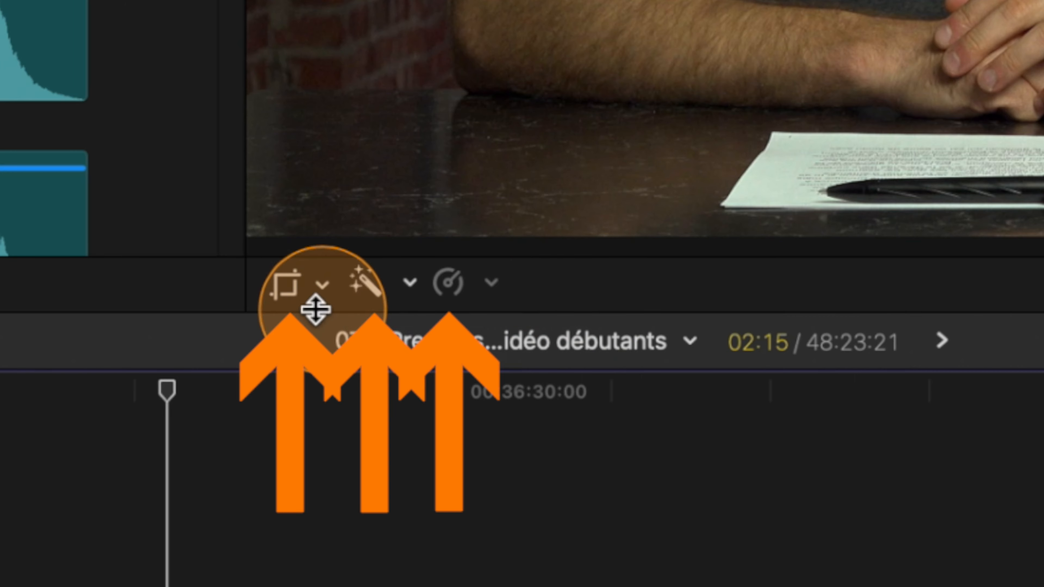
Trim the clip's image inward from its lower-left corner in Trim mode, apply it, and undo the trim.
left_click(288, 288)
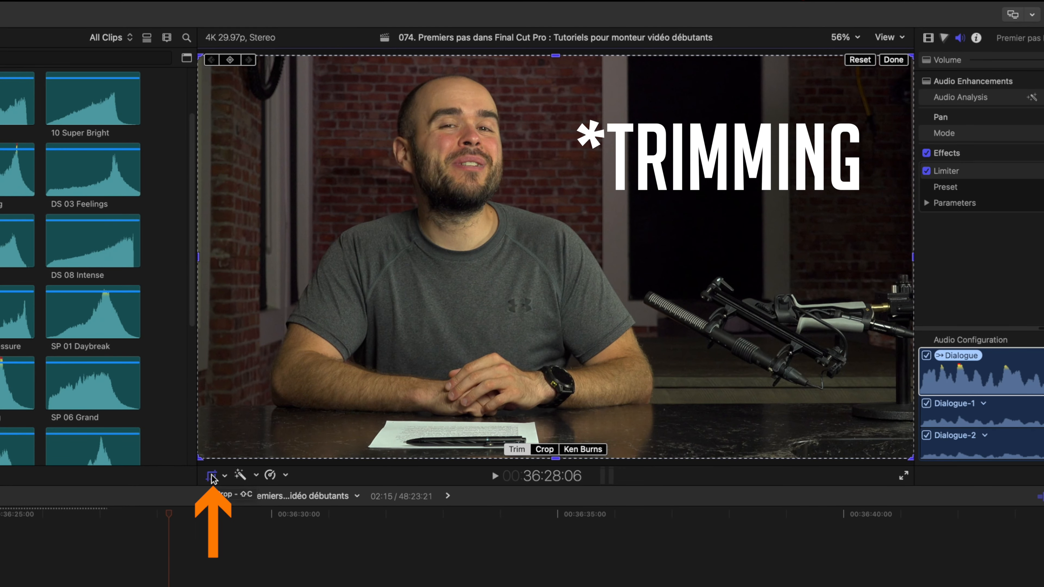
left_click_drag(200, 458, 317, 400)
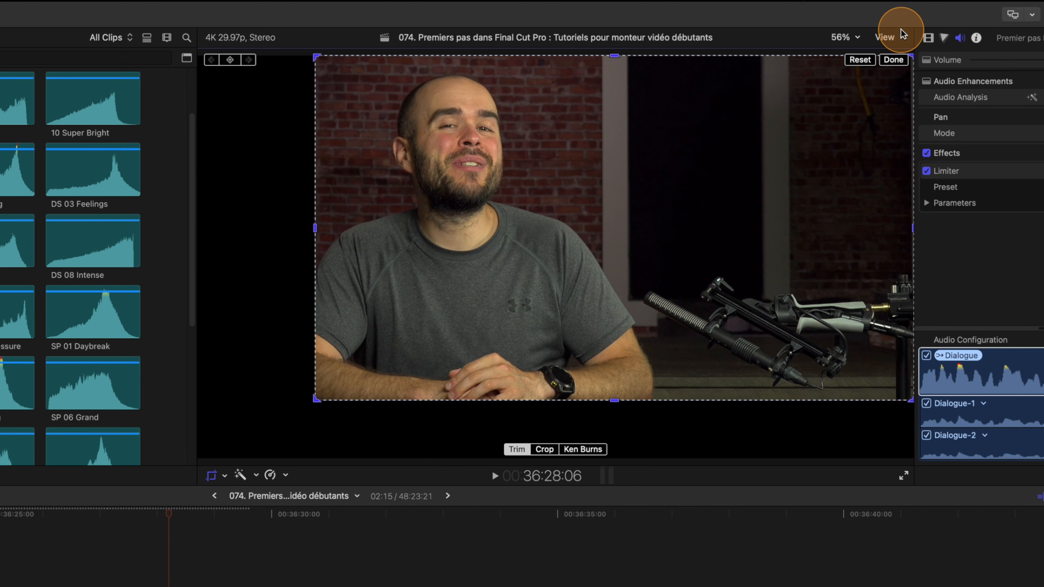
left_click(894, 59)
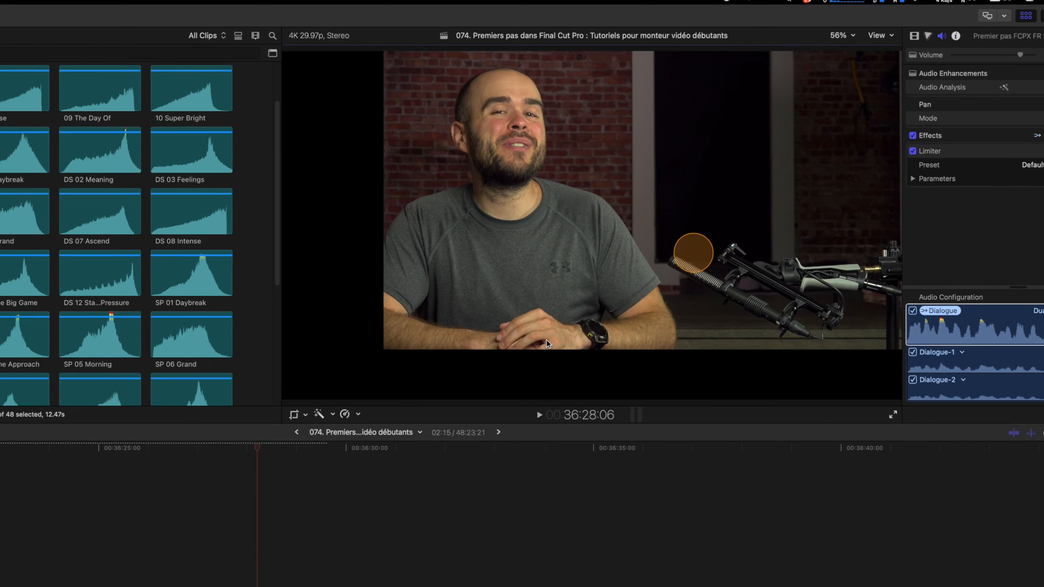
left_click(408, 430)
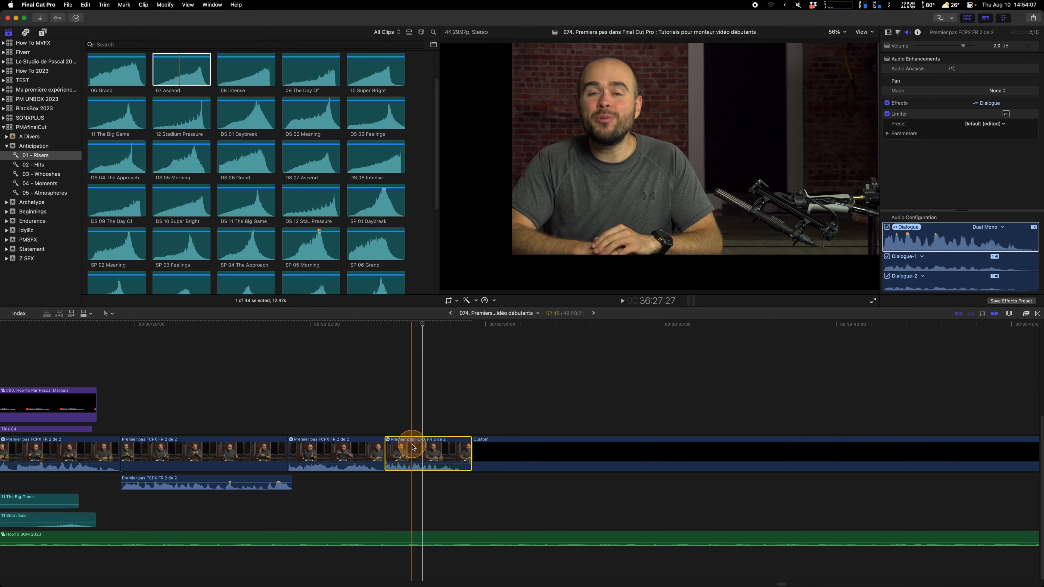
key("super+z")
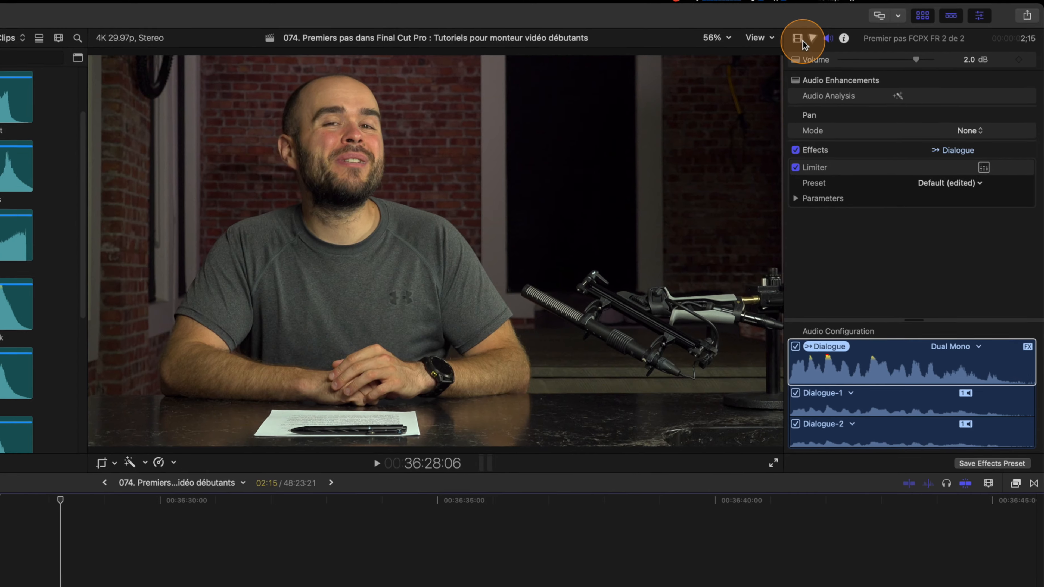
Set the clip's Crop Left value to about 868 px in the video inspector, and undo it.
left_click(890, 34)
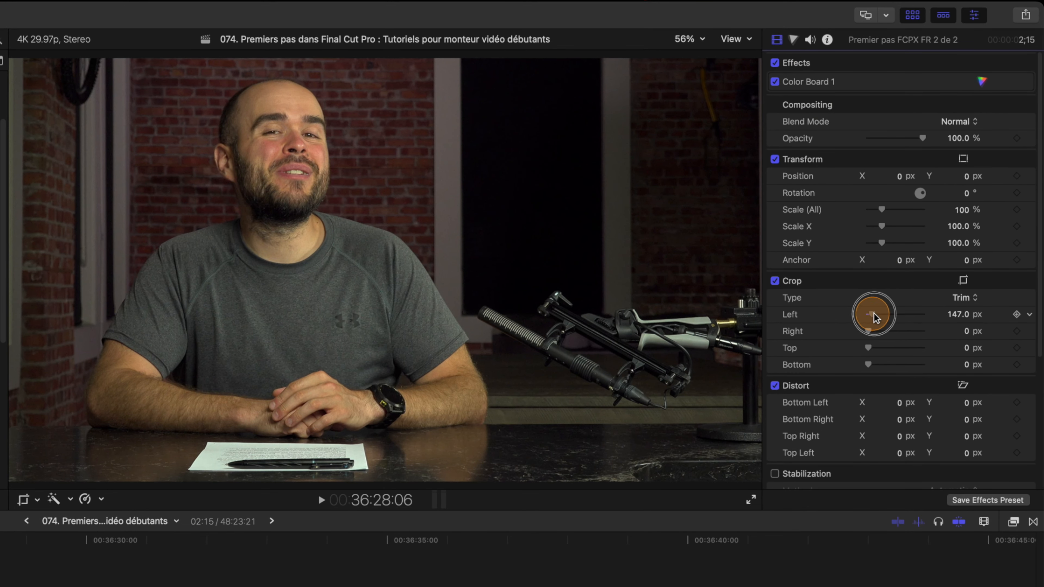
left_click_drag(872, 316, 892, 315)
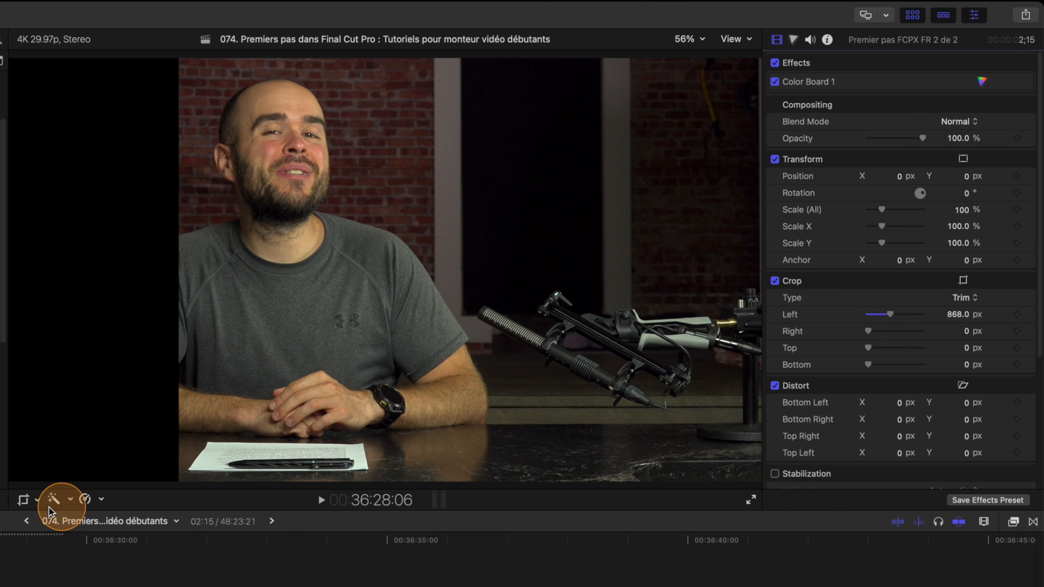
key("super+z")
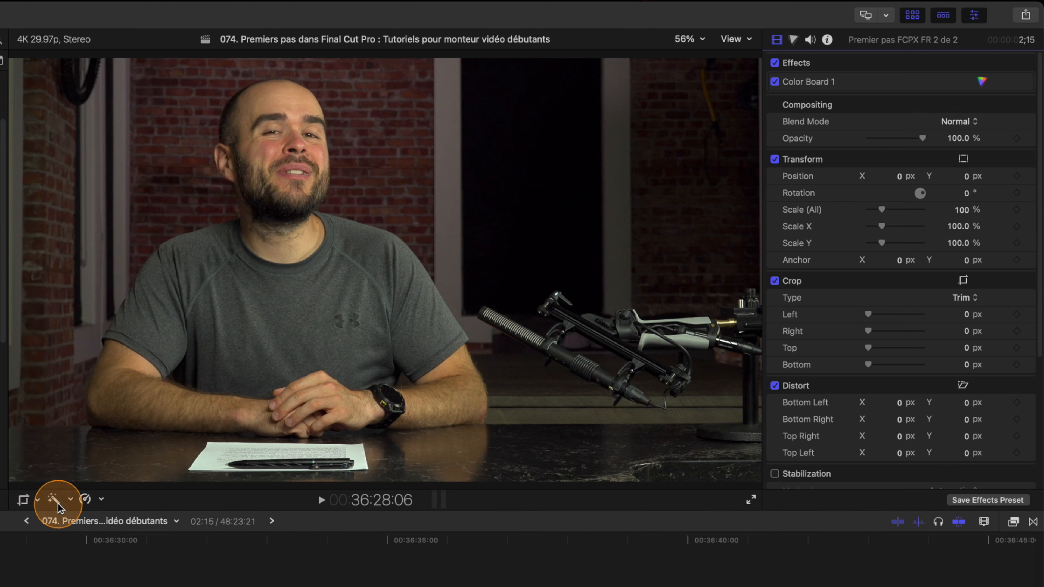
Crop the clip in Crop mode to about Left 370, Right 379, Top 186 and Bottom 236 px, and undo the framing.
left_click(23, 500)
left_click(372, 472)
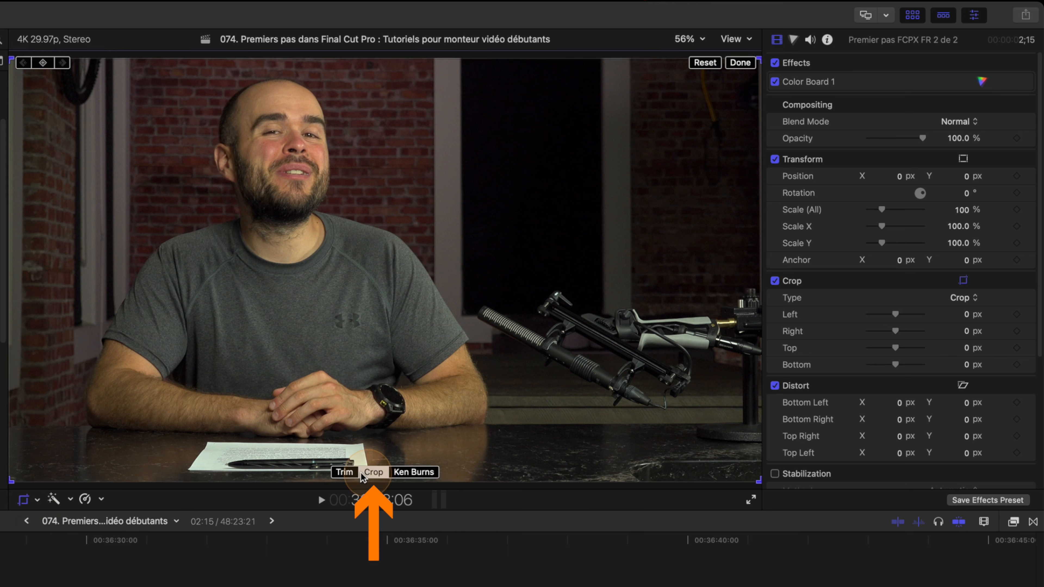
left_click_drag(12, 479, 159, 414)
left_click_drag(267, 304, 192, 343)
left_click(737, 64)
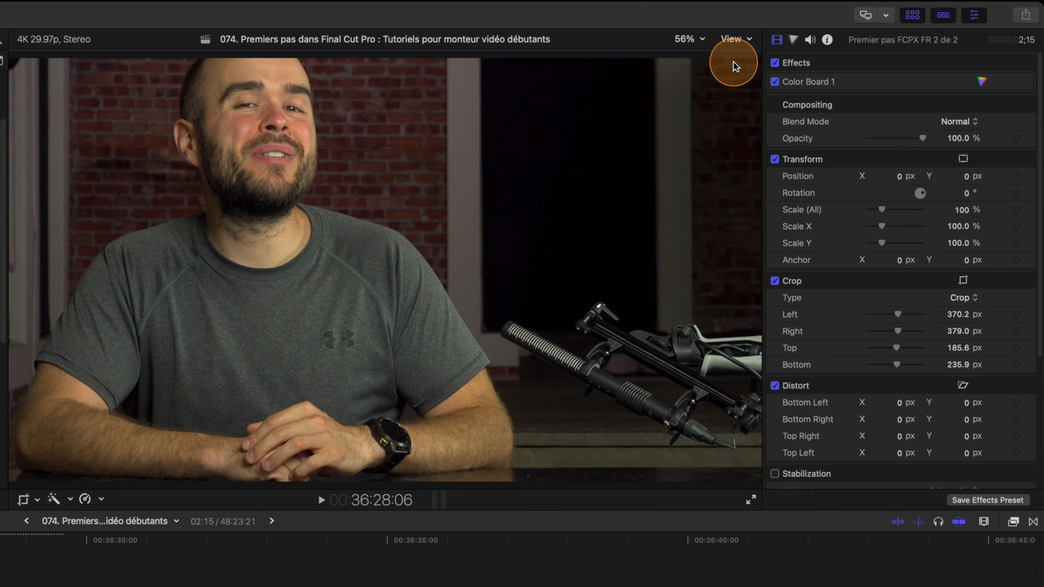
left_click(735, 66)
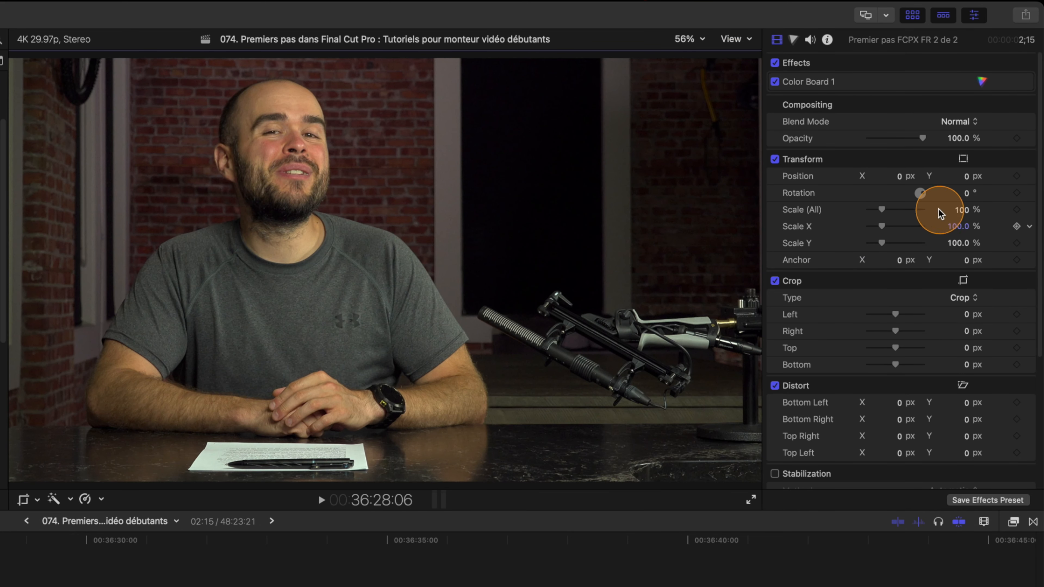
Scale the clip up to 123 % with Scale (All), and undo it.
left_click_drag(883, 212, 887, 212)
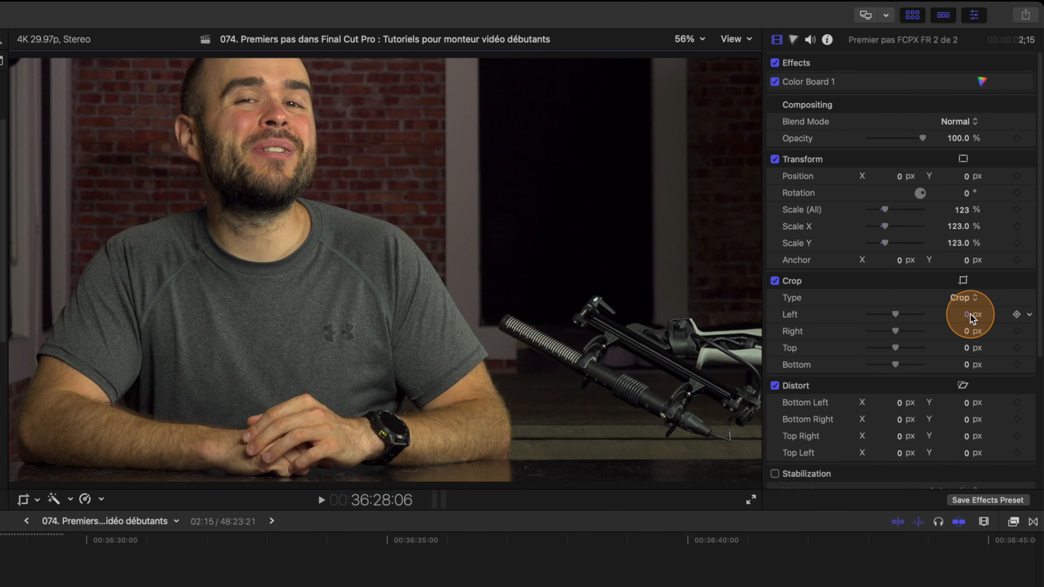
left_click_drag(964, 176, 965, 176)
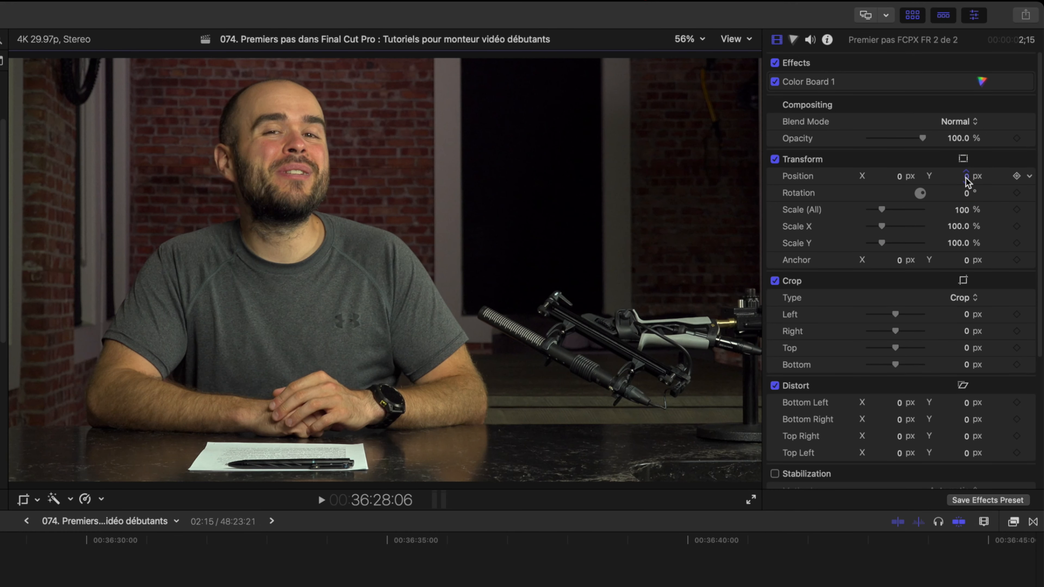
Apply the Ken Burns crop to the clip, shrink the Start frame from its upper-left corner, and accept it.
left_click(24, 499)
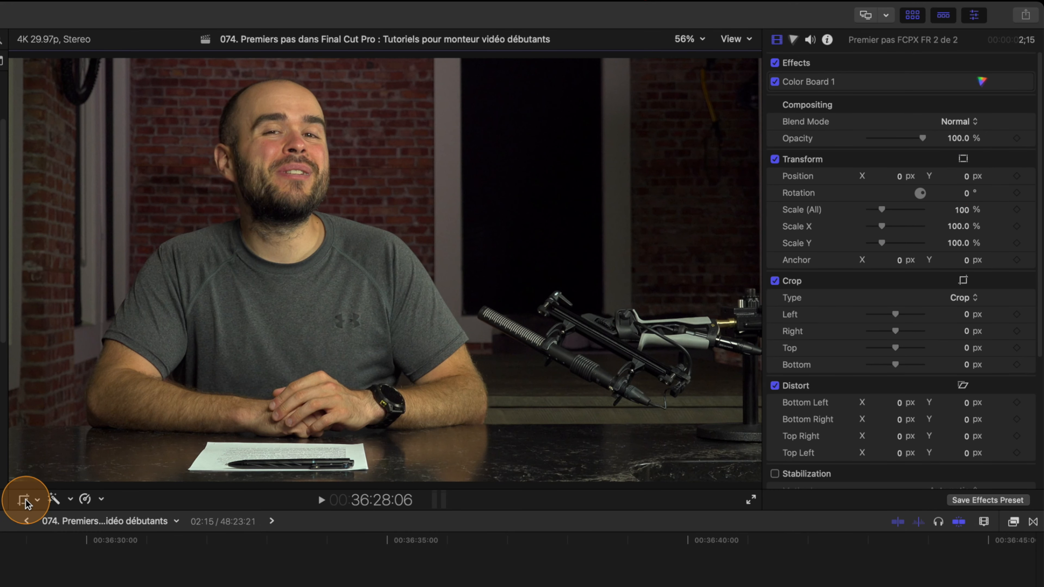
left_click(409, 472)
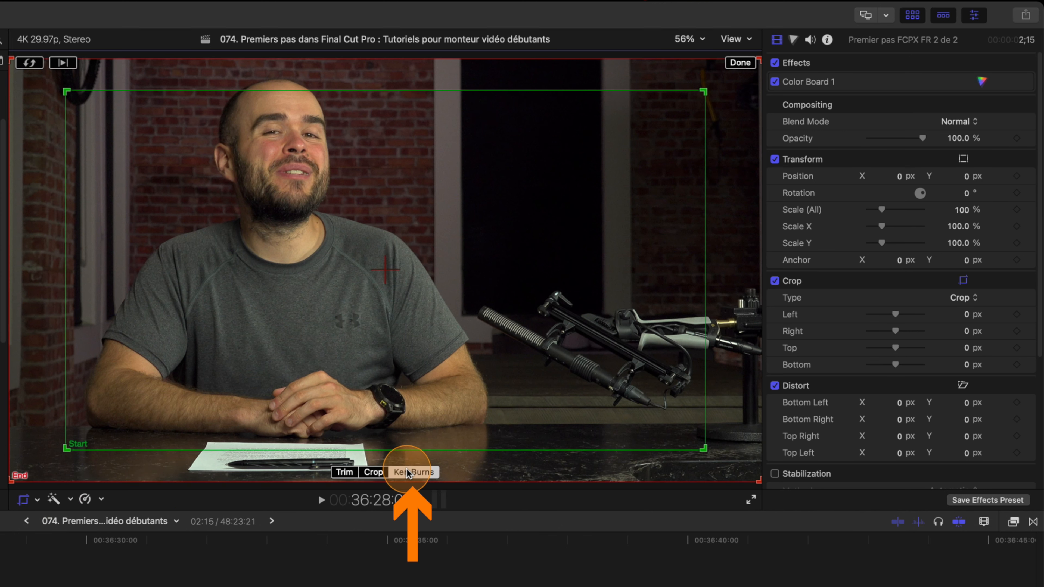
left_click(101, 151)
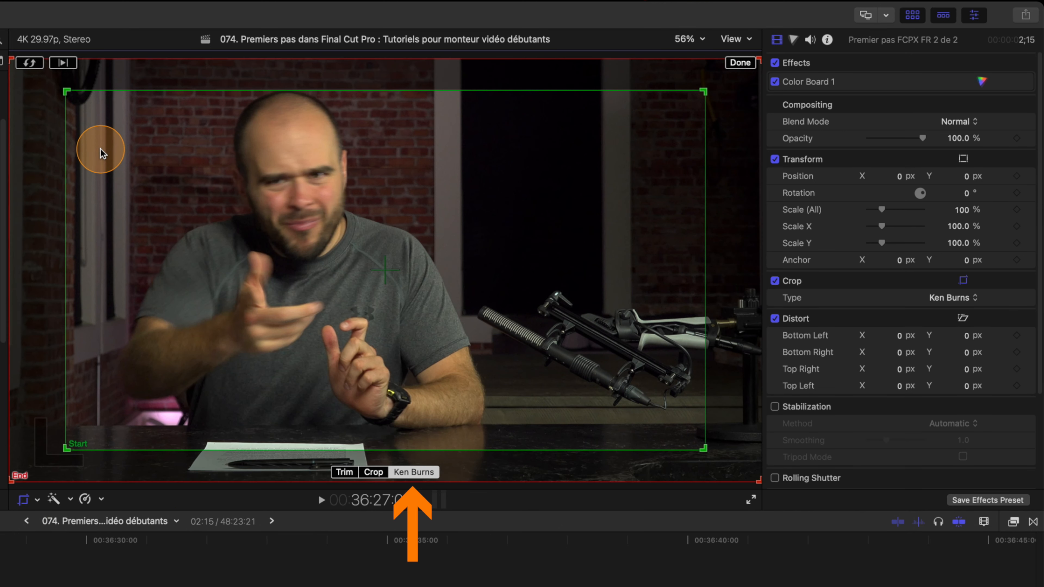
left_click(53, 157)
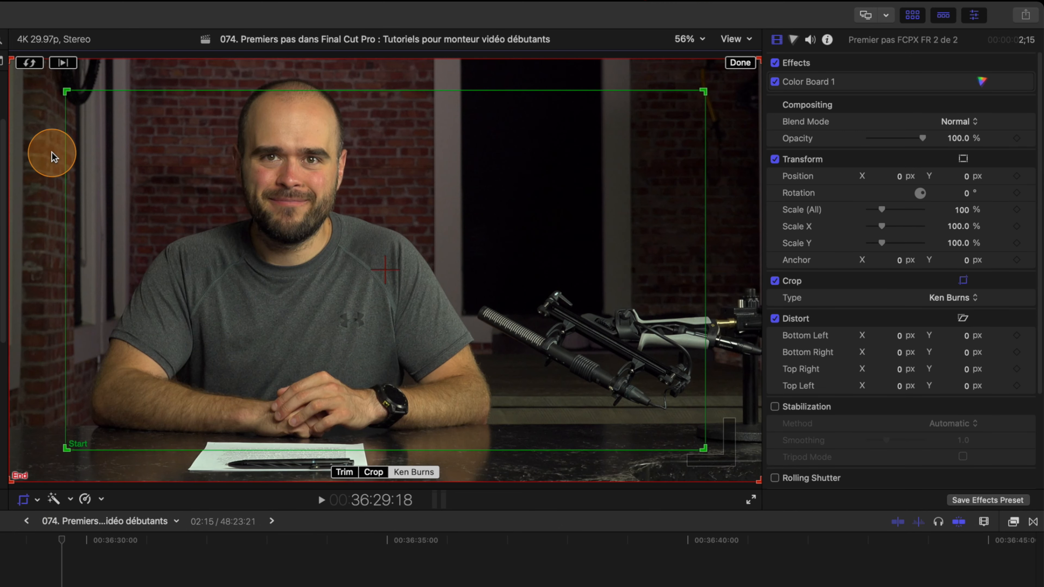
left_click_drag(68, 92, 136, 160)
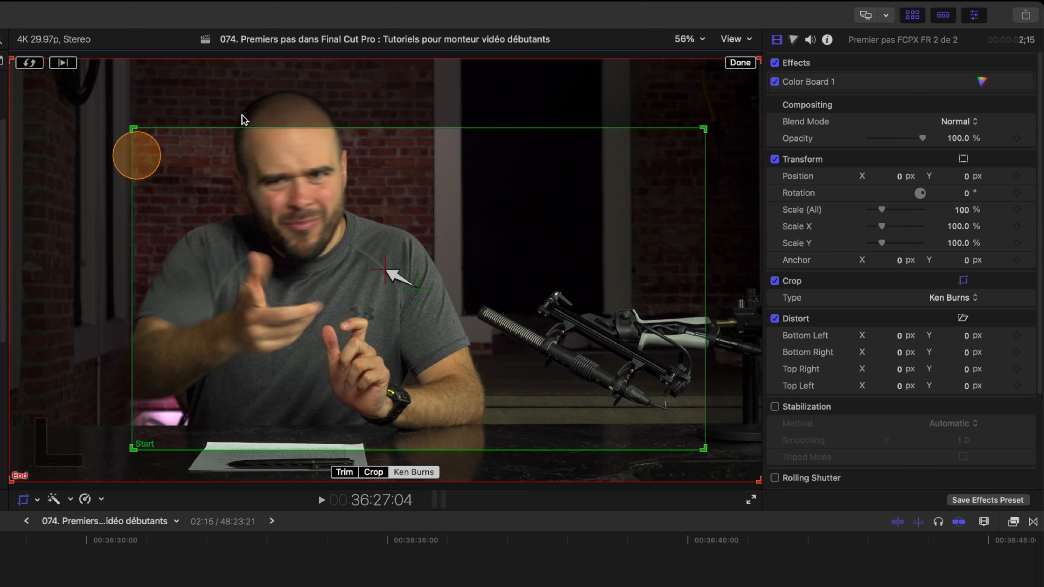
left_click(736, 62)
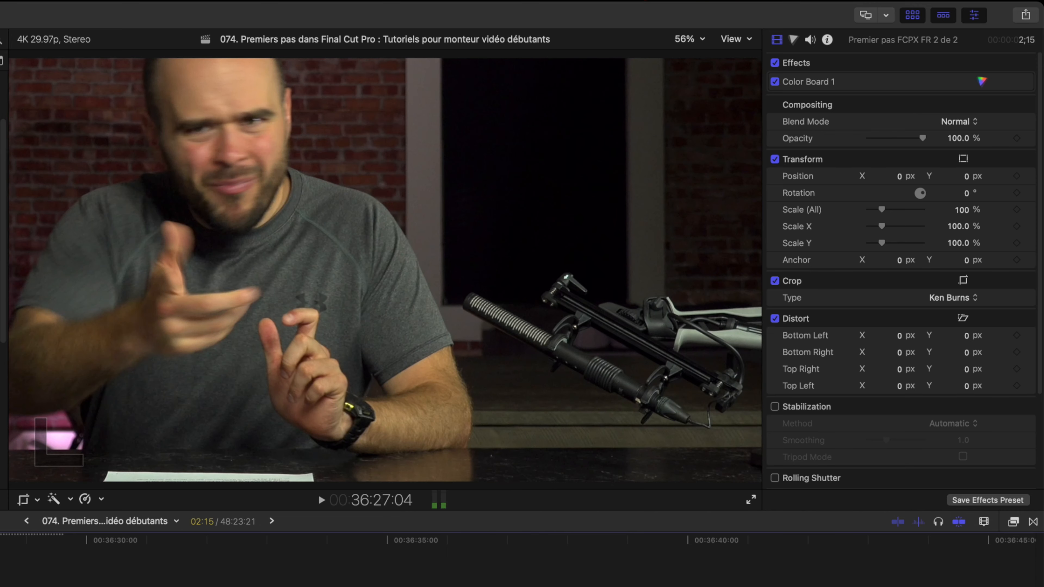
Play back the clip to check the Ken Burns movement.
key("space")
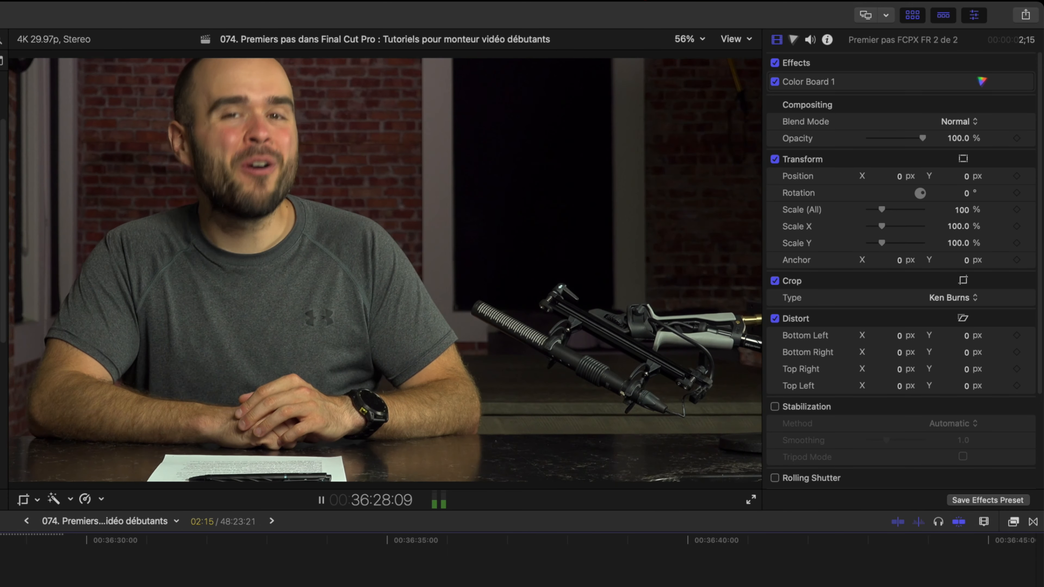
key("space")
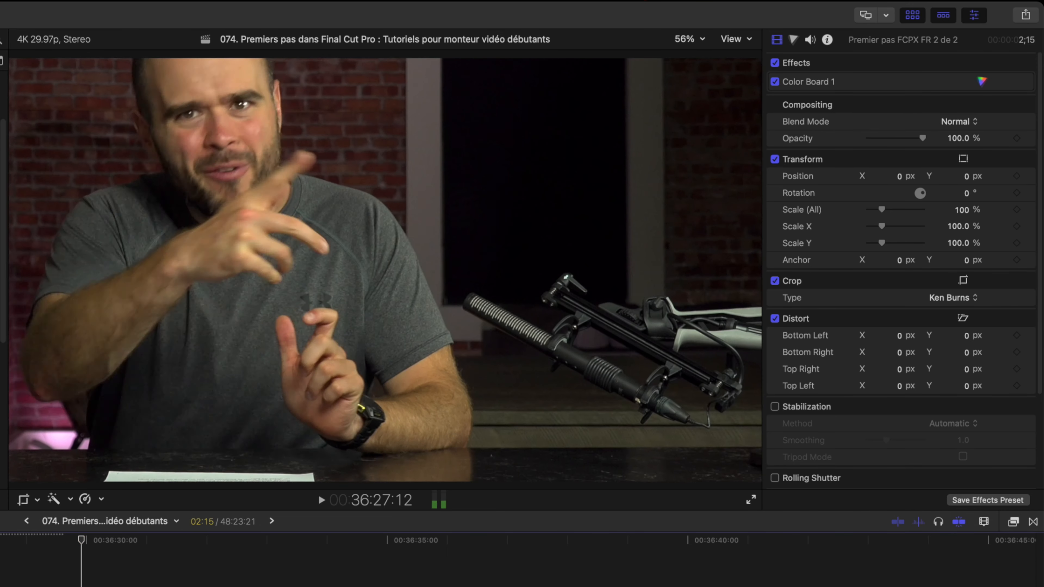
key("space")
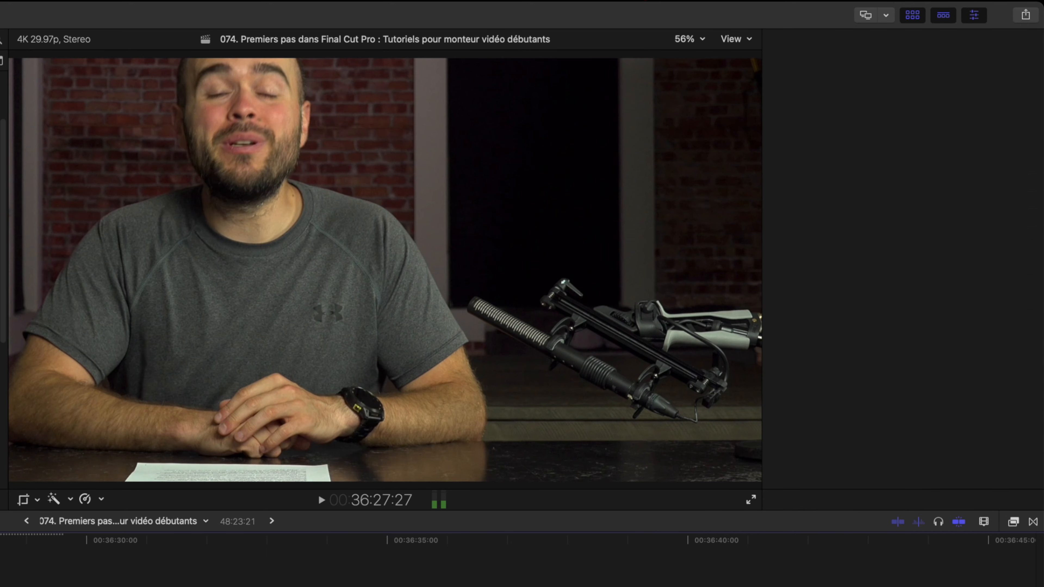
Set the easing of the clip's Ken Burns crop movement to Linear, accept it, and play back the clip.
left_click(50, 551)
left_click(26, 504)
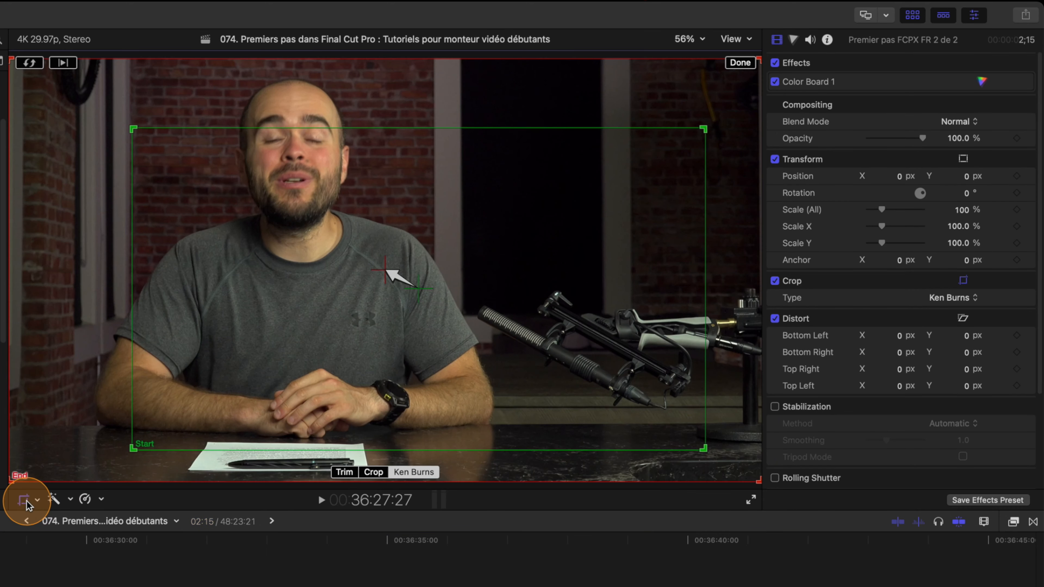
right_click(236, 369)
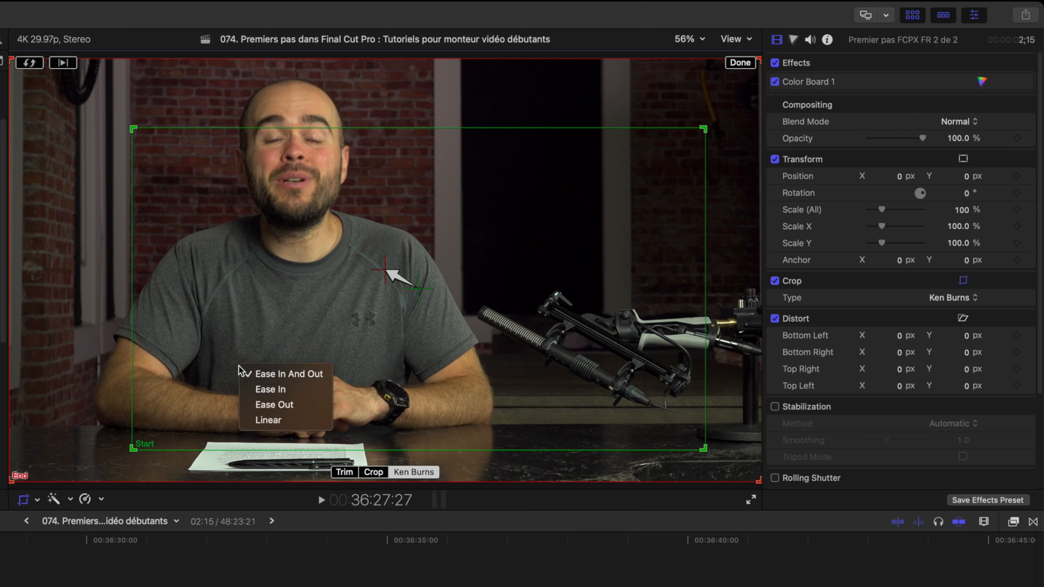
left_click_drag(242, 370, 287, 419)
left_click(739, 63)
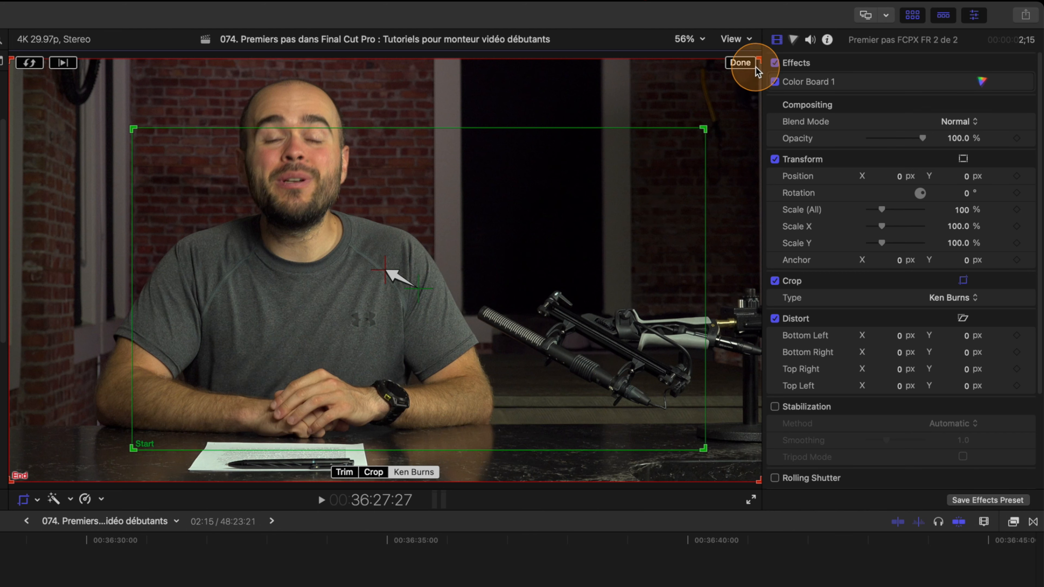
key("space")
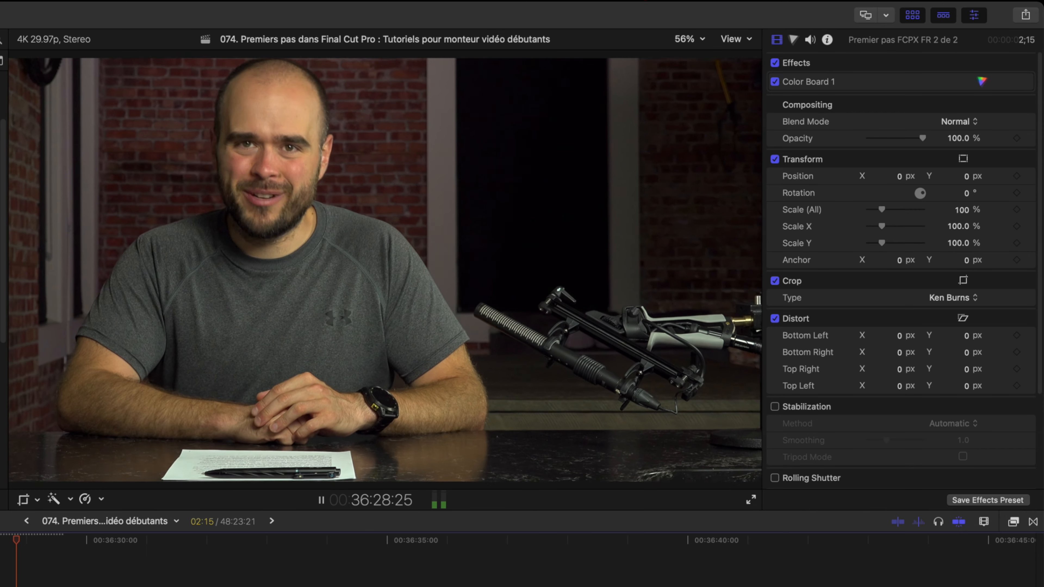
key("space")
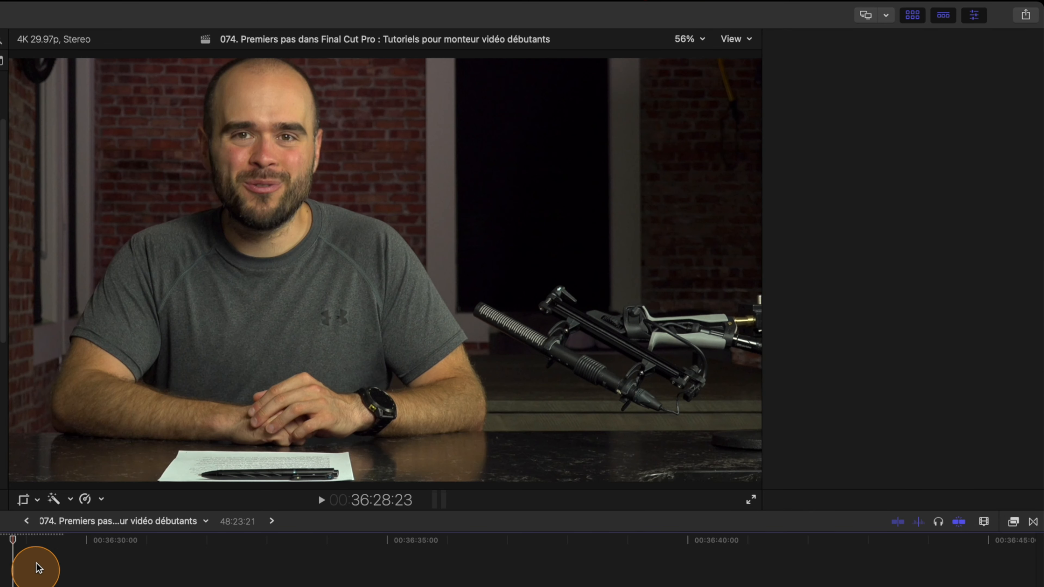
Switch the clip's crop type from Ken Burns to Trim, accept it, and check the full framing in playback.
left_click(23, 498)
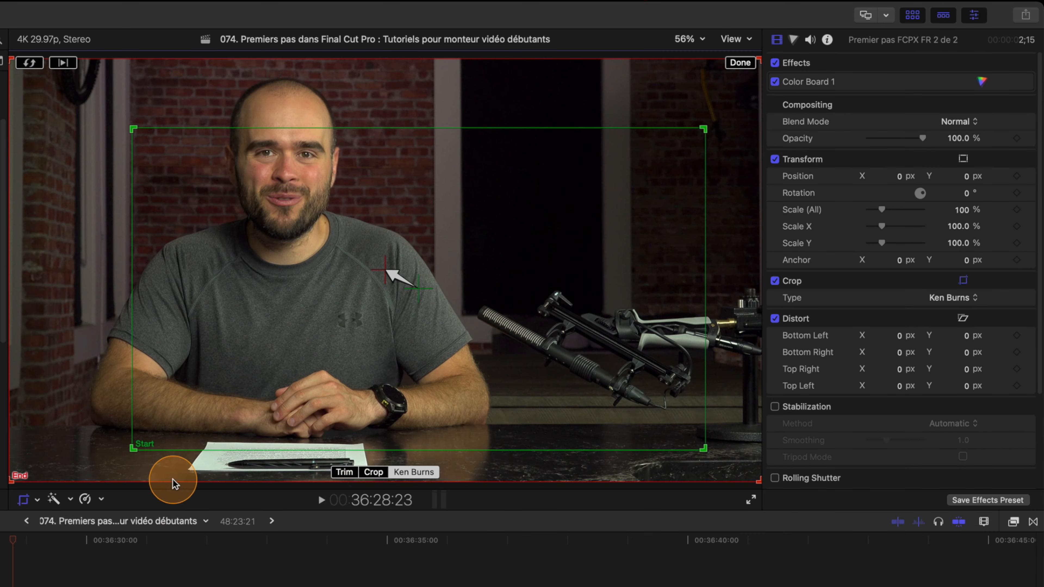
left_click(344, 472)
left_click(736, 61)
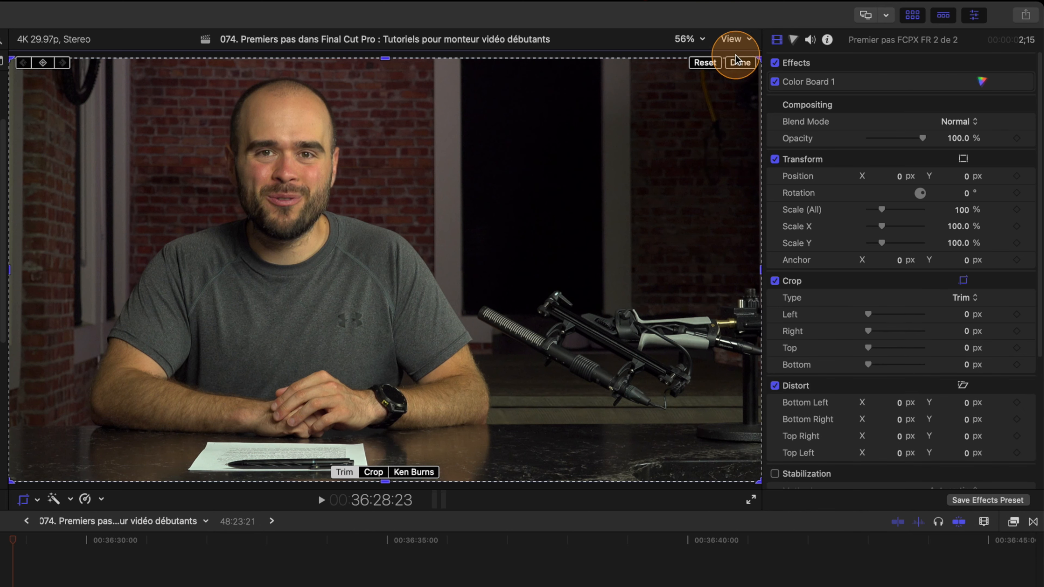
key("space")
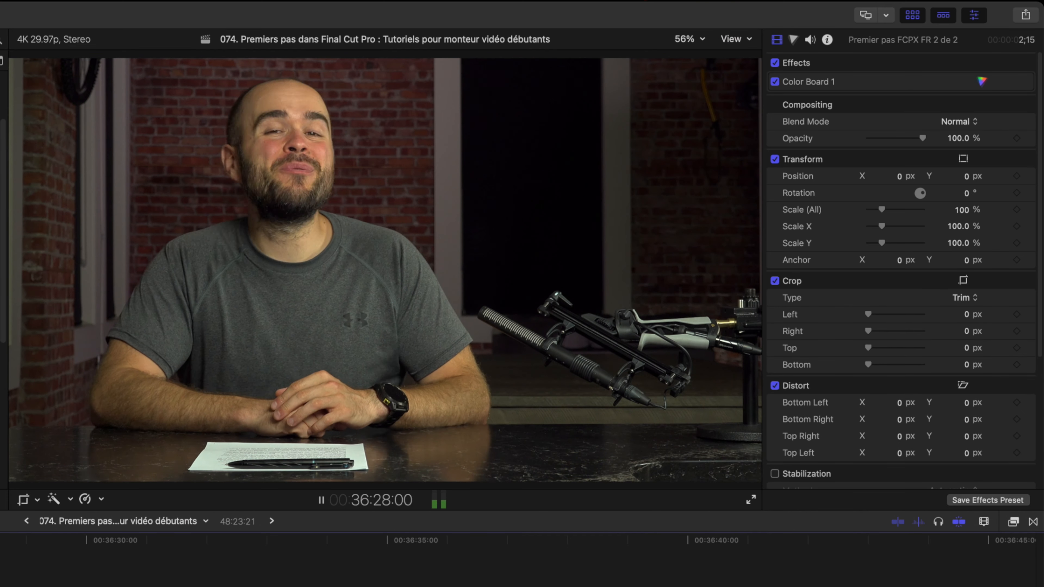
key("space")
Examine the viewer's color correction and audio enhancement options and the clip retiming options.
left_click(26, 510)
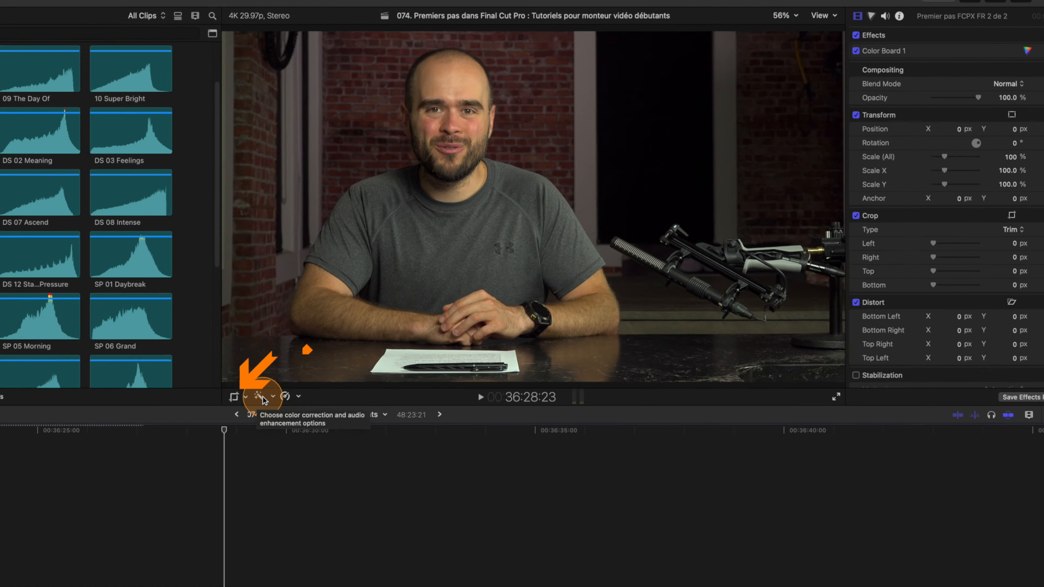
left_click(56, 500)
left_click(329, 584)
left_click(329, 584)
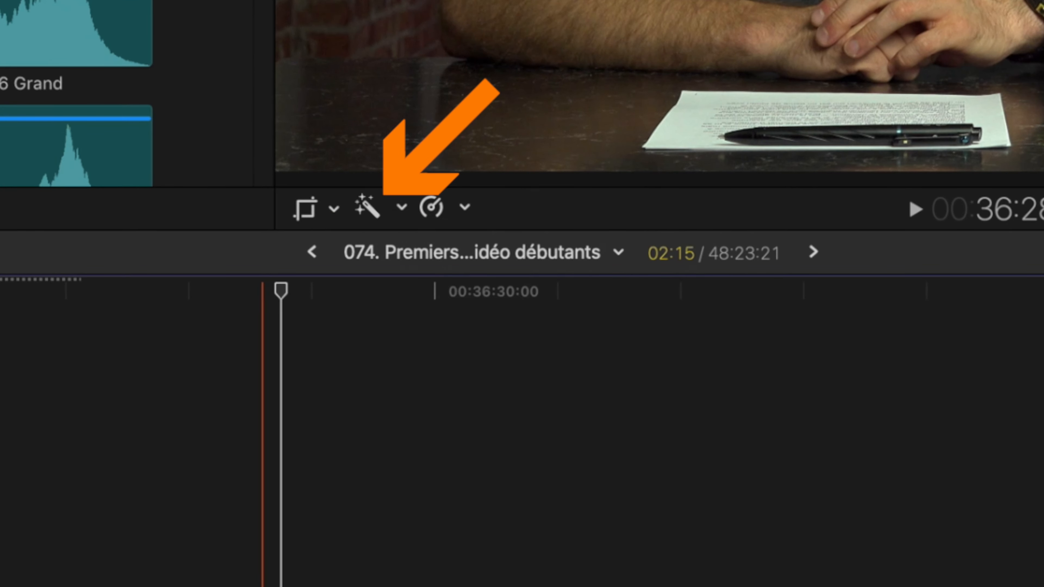
left_click(401, 209)
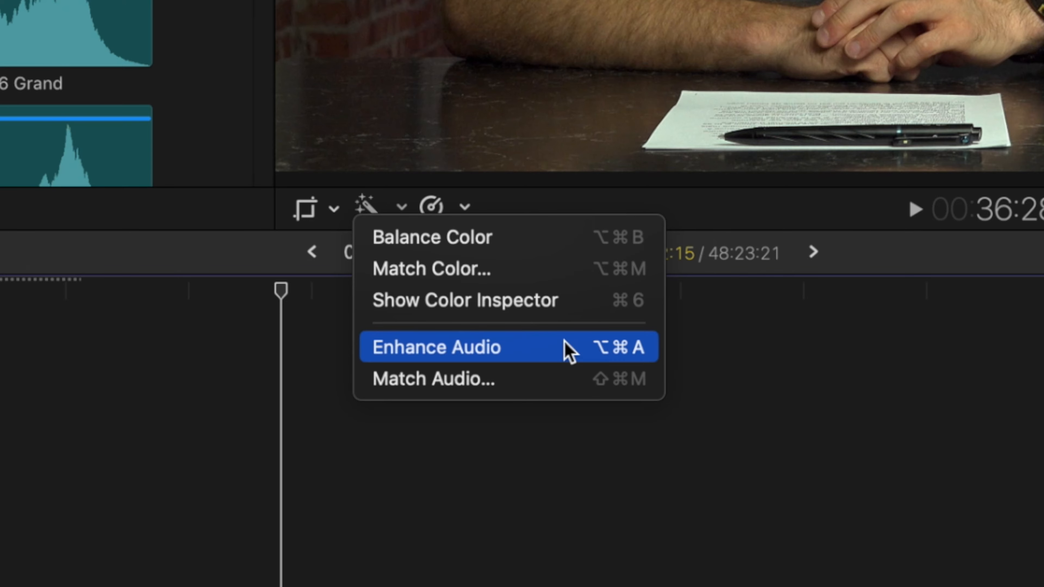
left_click(388, 196)
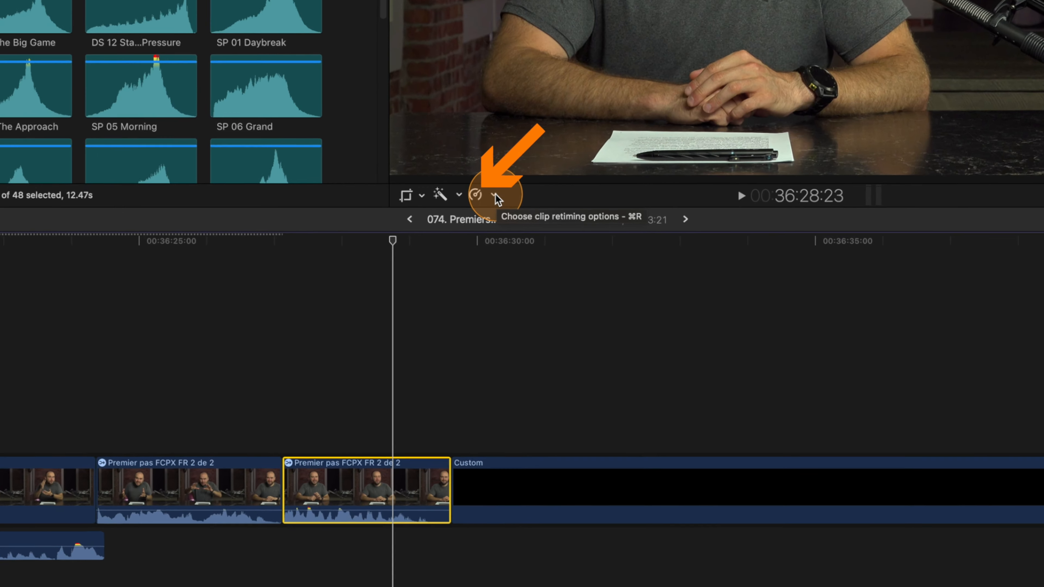
left_click(465, 207)
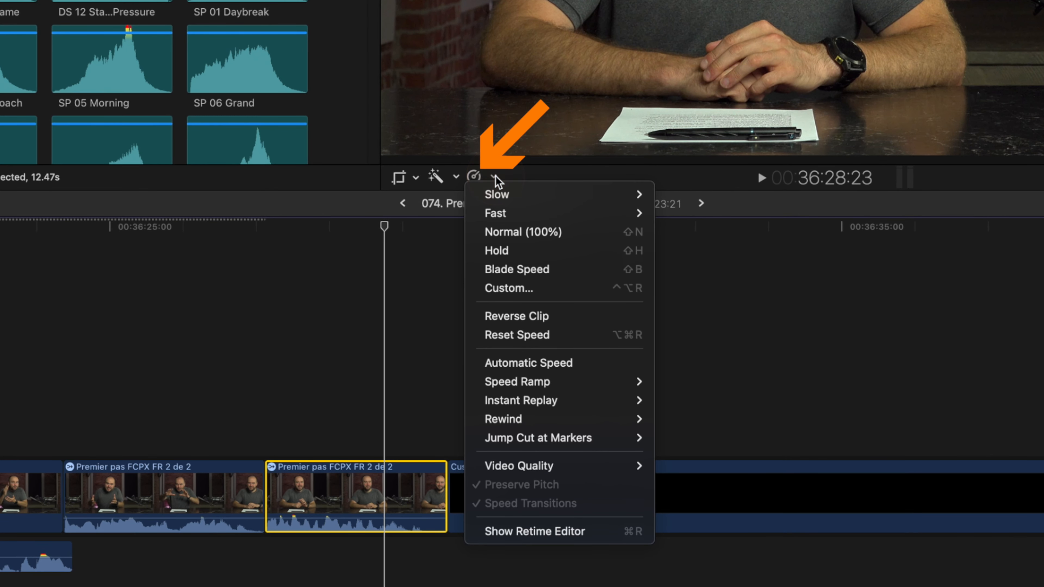
left_click(499, 202)
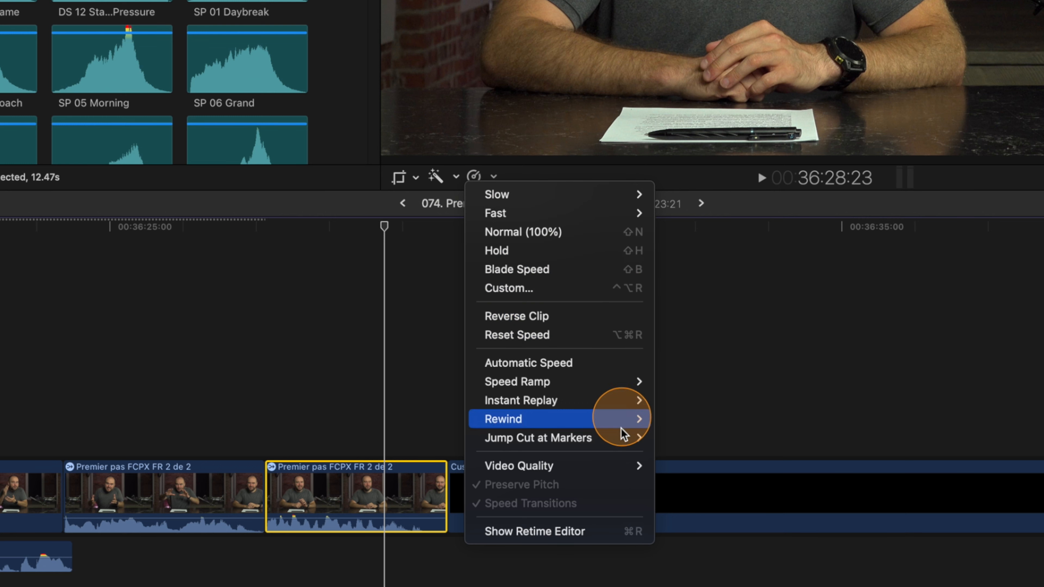
left_click(526, 180)
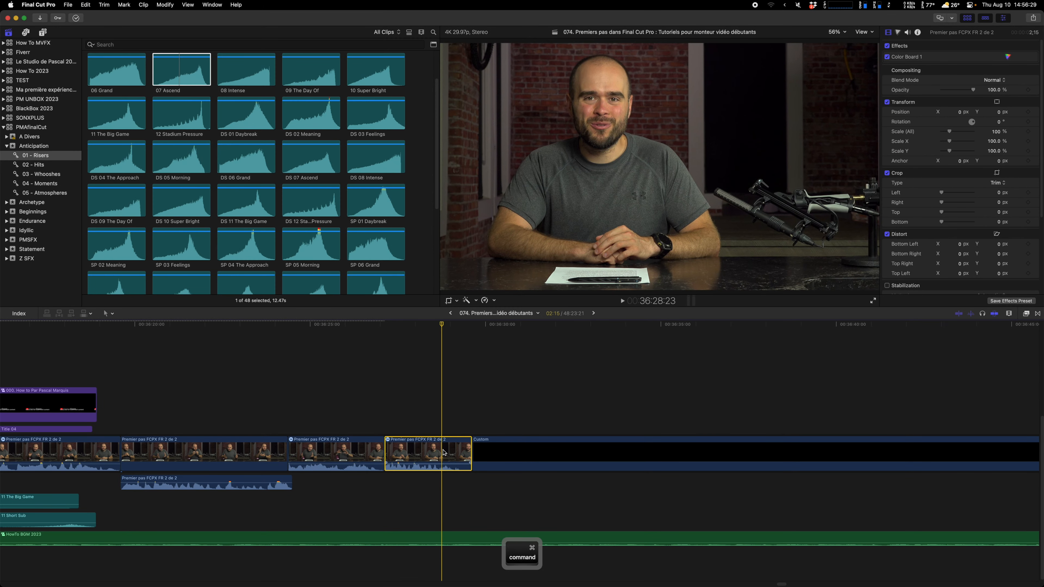
Show the retime editor on the clip before the black Custom clip, try retiming it from its end, and undo the speed change.
left_click(444, 451)
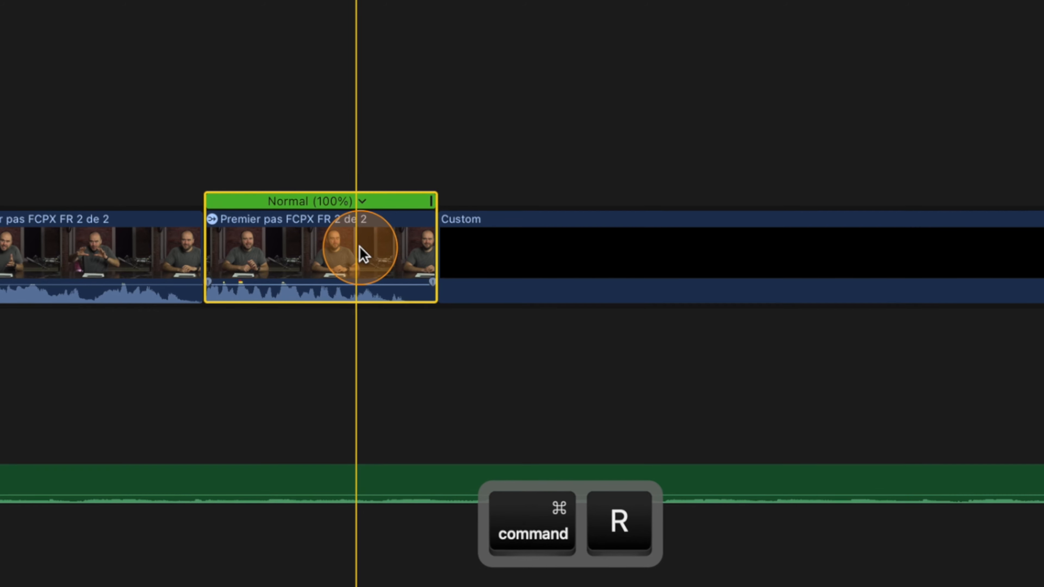
key("ctrl")
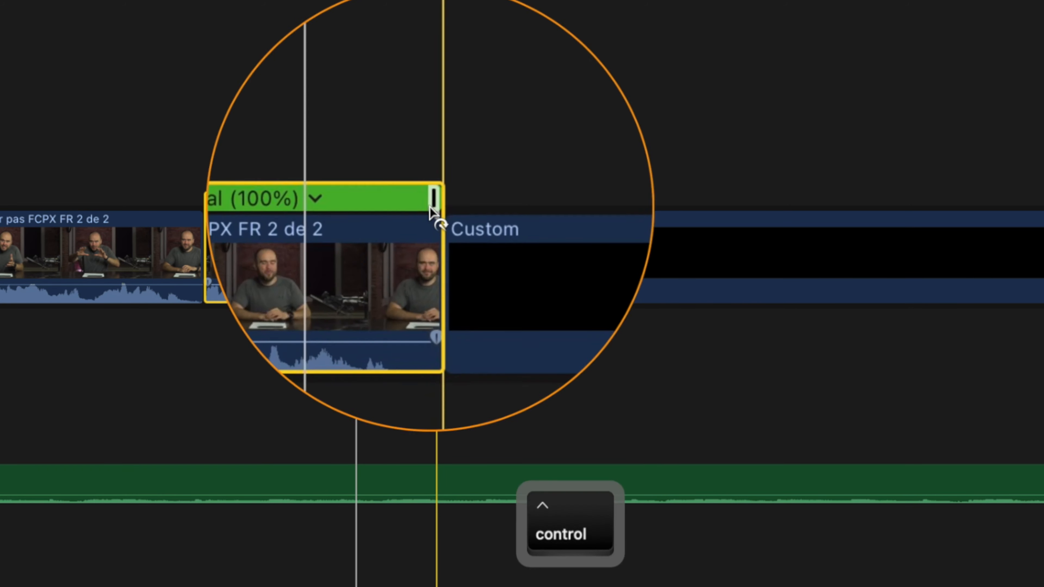
left_click_drag(435, 206, 311, 243)
key("super+z")
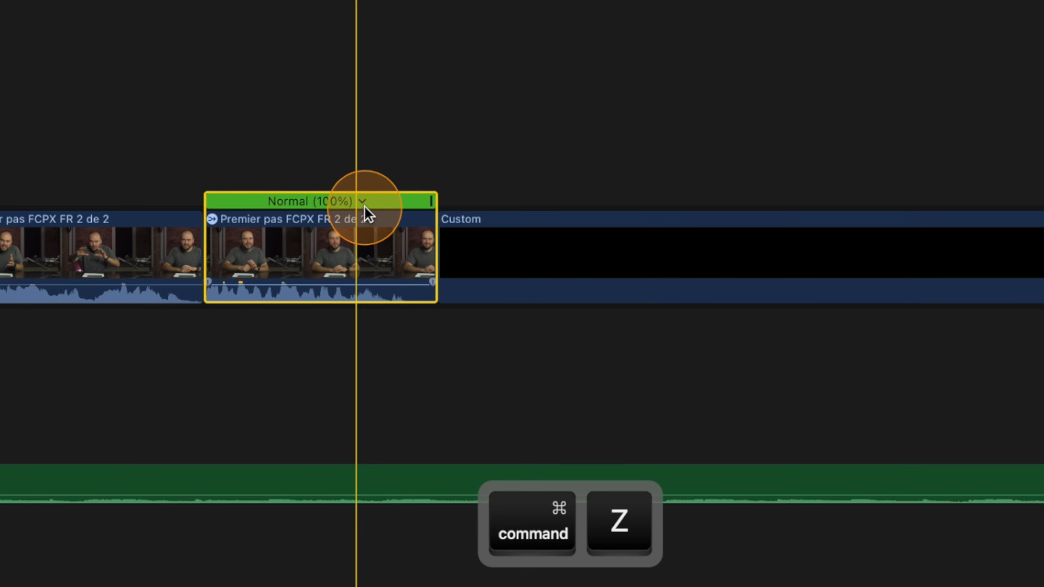
Open the clip's Custom Speed settings, try the Reverse direction, and return to Forward with the rate left at 100 %.
left_click(364, 202)
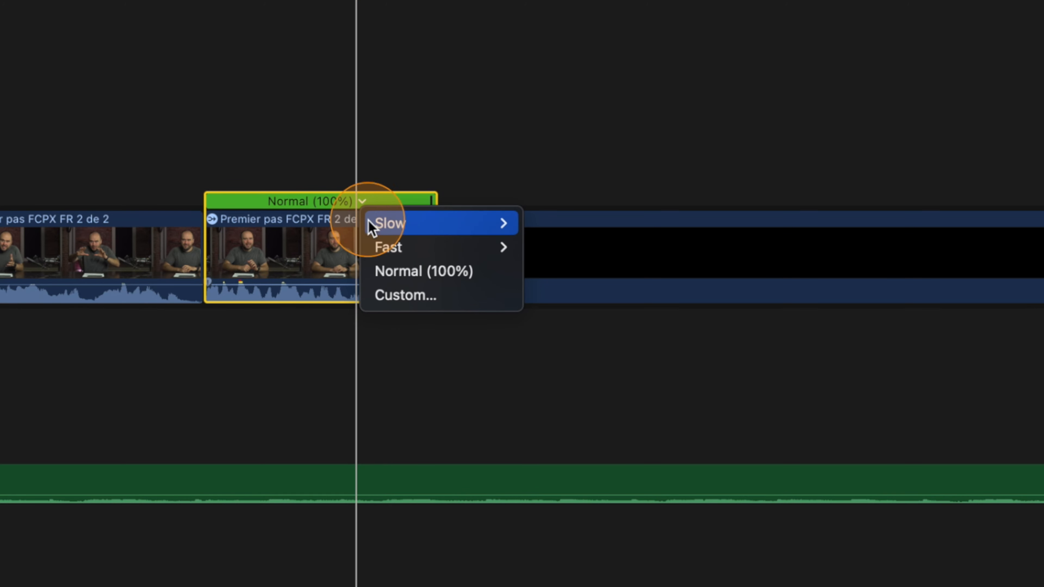
left_click(397, 294)
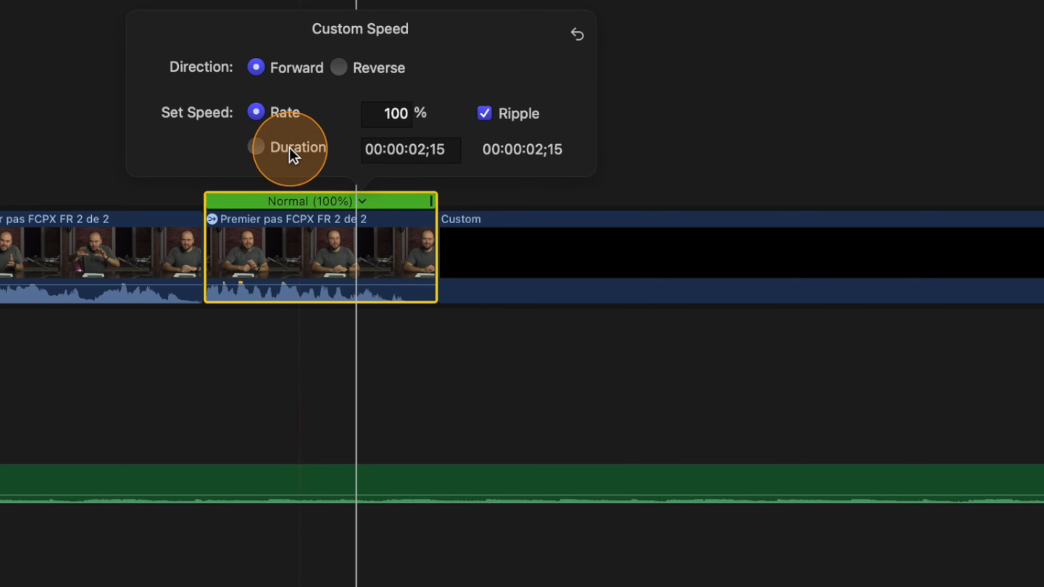
left_click(345, 68)
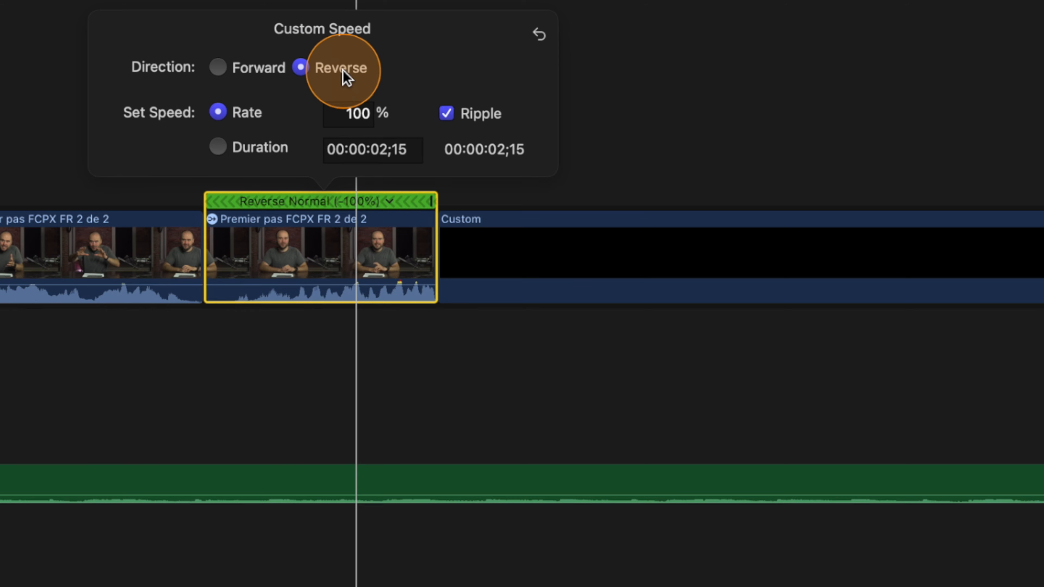
left_click(229, 76)
left_click_drag(348, 117, 380, 116)
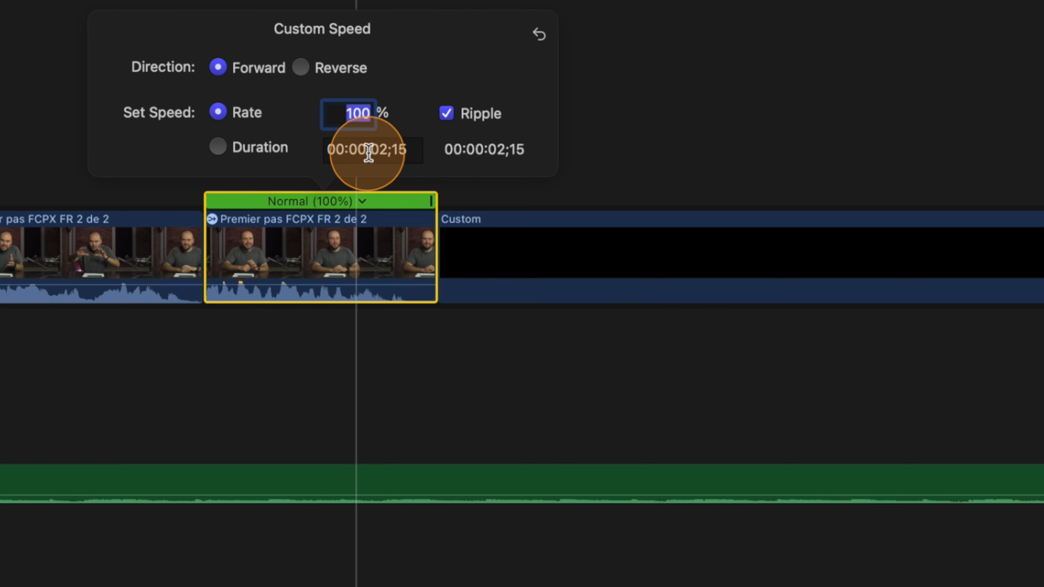
left_click(519, 192)
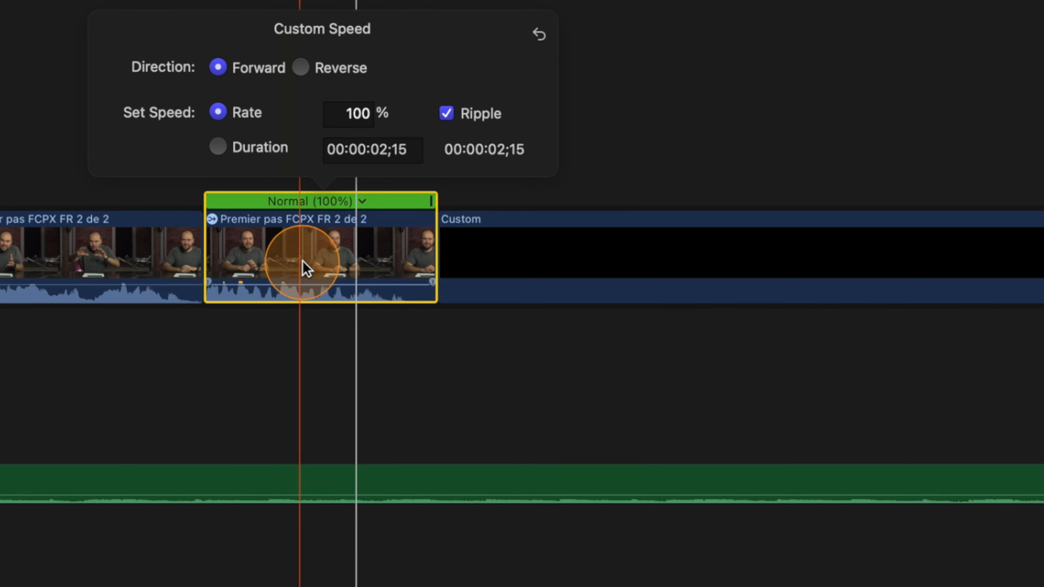
left_click(603, 200)
left_click(271, 169)
left_click(254, 246)
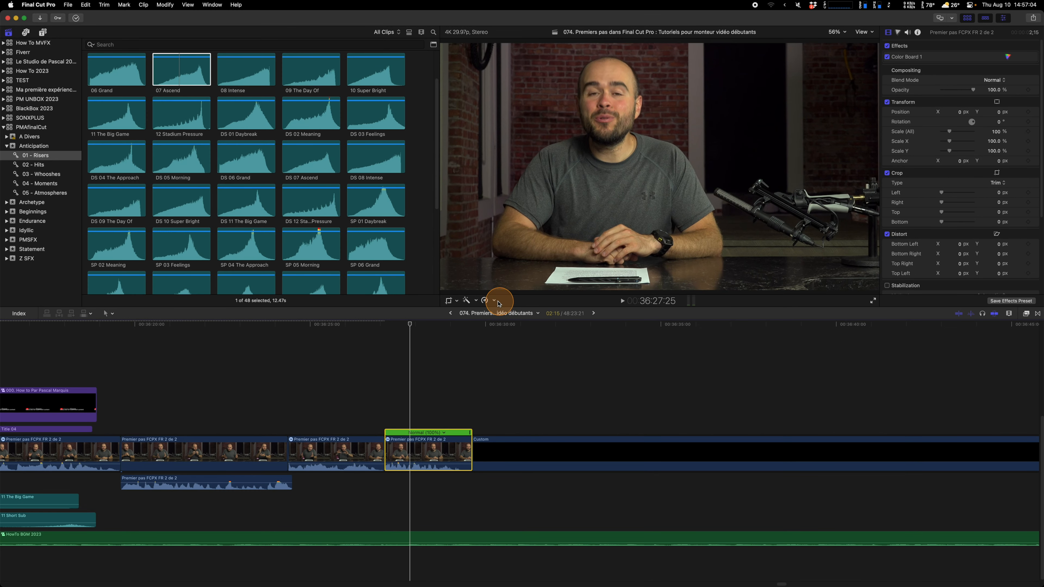
Divide the clip into two speed segments with Blade Speed at 36:28:01.
left_click(495, 302)
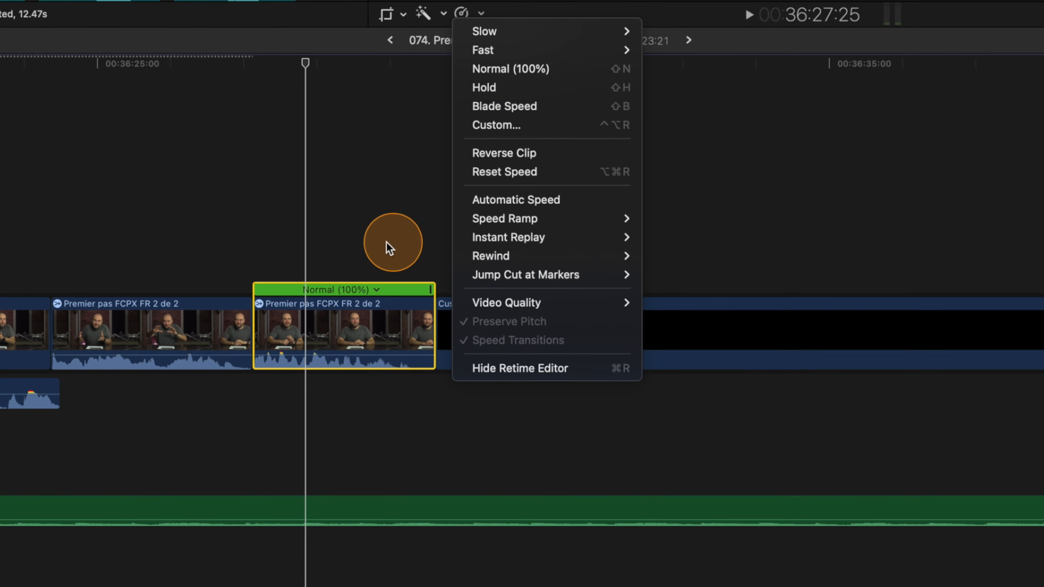
left_click(321, 249)
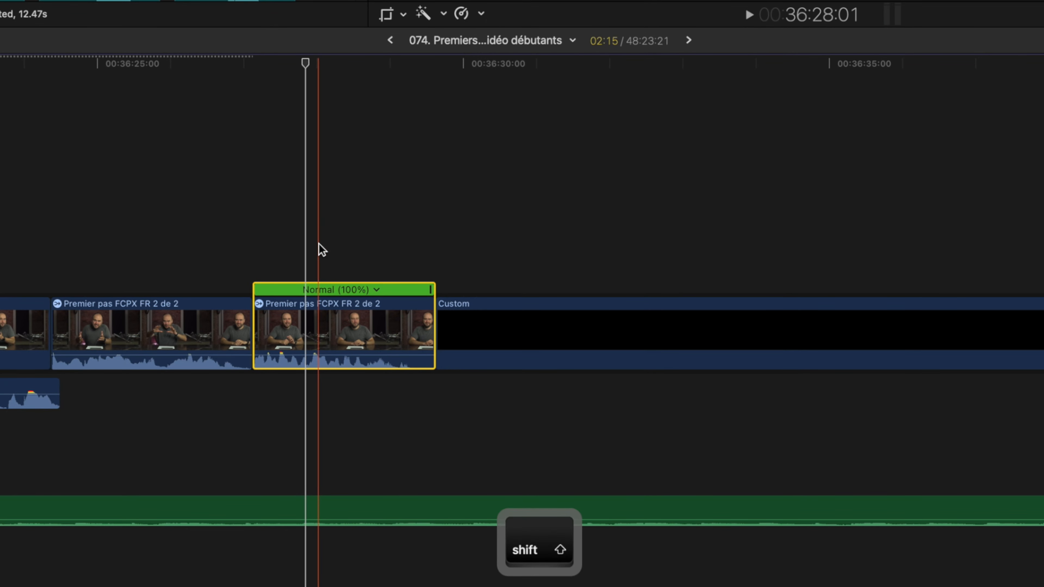
key("shift+b")
left_click(319, 306)
key("ctrl")
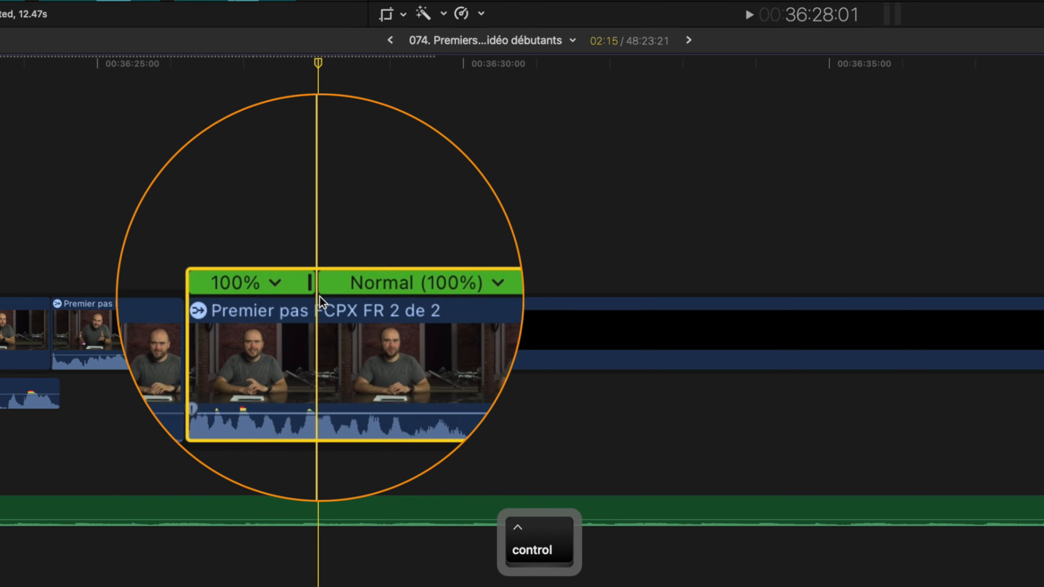
Slow the clip's first speed segment to 77 %, and undo both the slowdown and the speed division.
left_click_drag(320, 296, 320, 292)
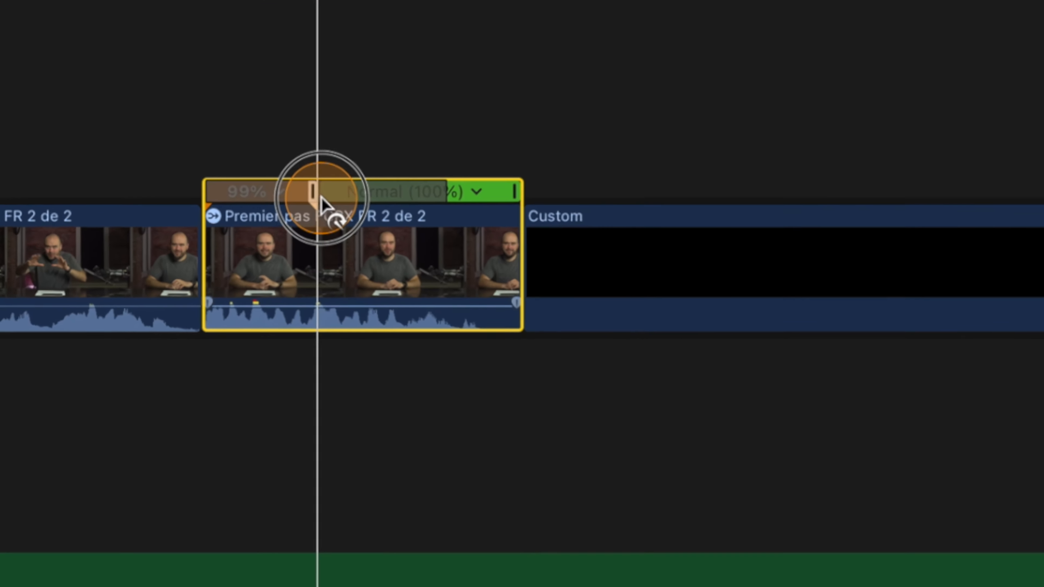
left_click_drag(321, 196, 521, 200)
left_click_drag(563, 160, 428, 198)
left_click_drag(210, 158, 253, 162)
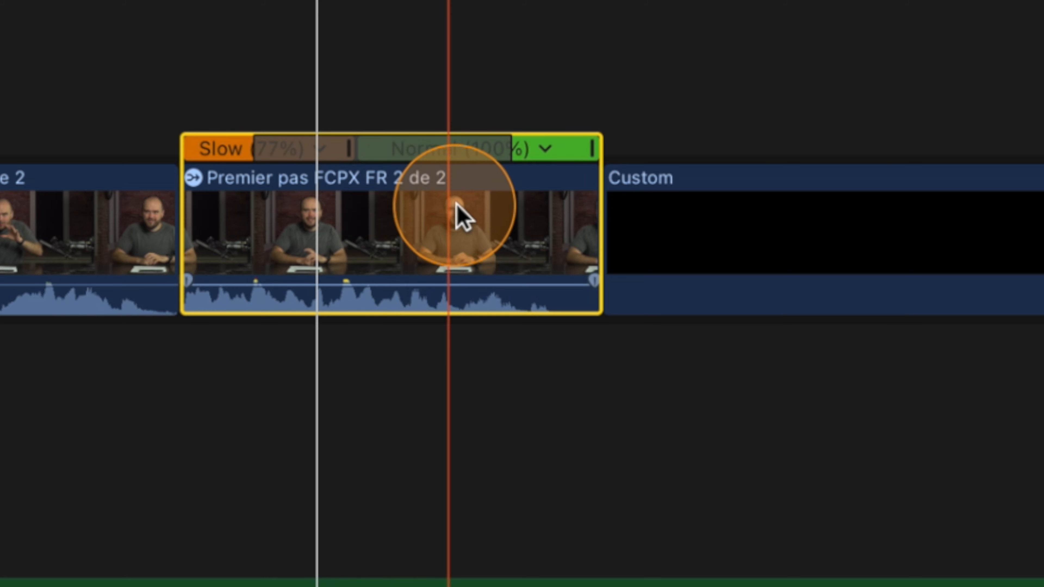
left_click_drag(507, 155, 446, 155)
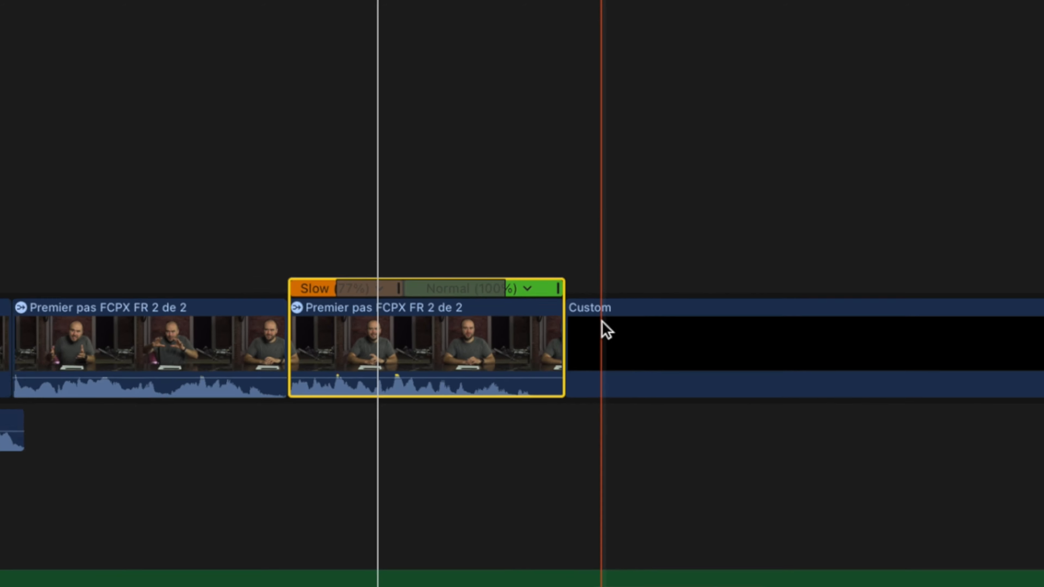
key("super+z")
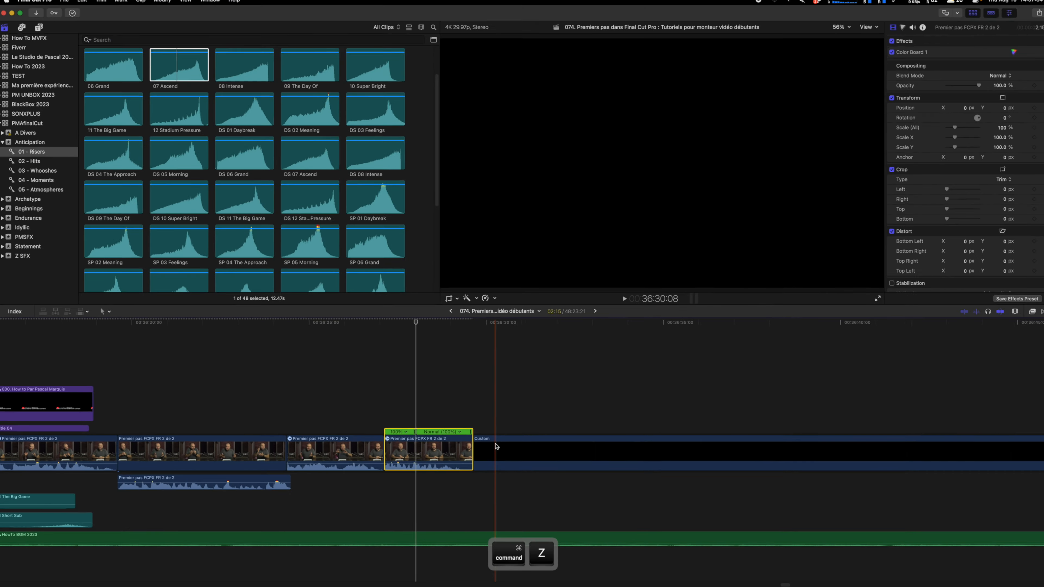
key("super+z")
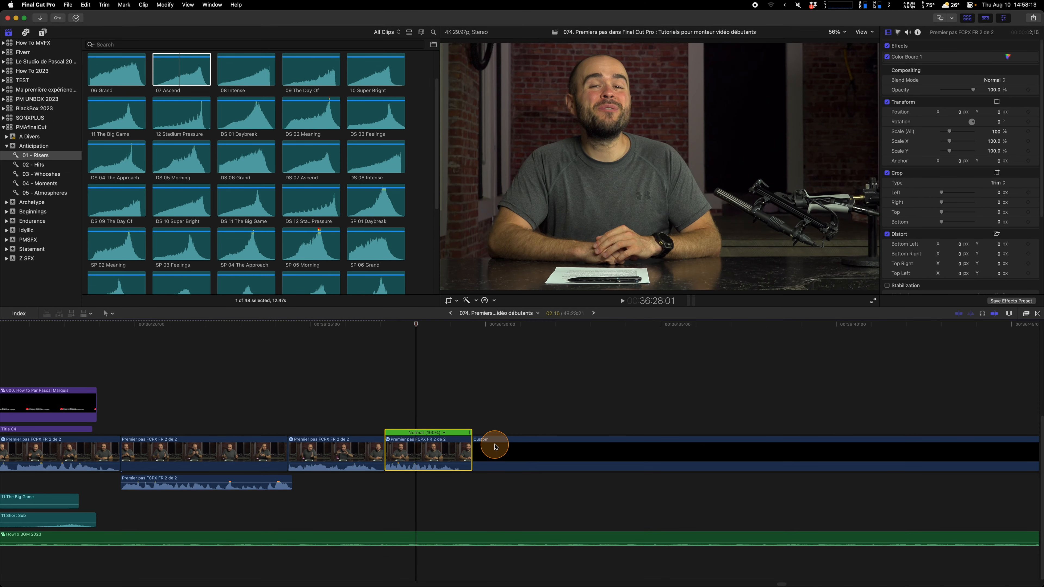
left_click(418, 403)
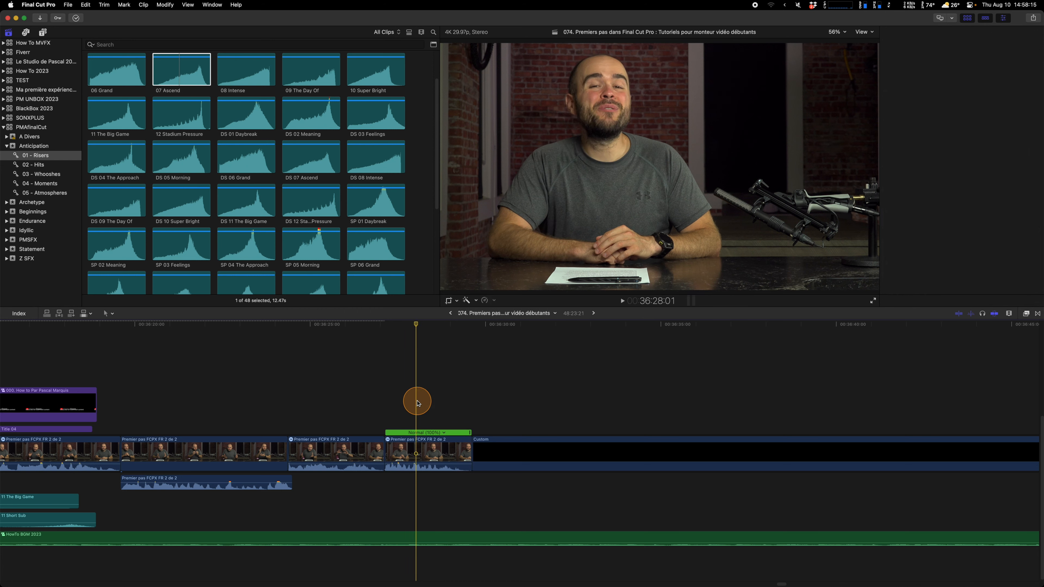
key("ctrl")
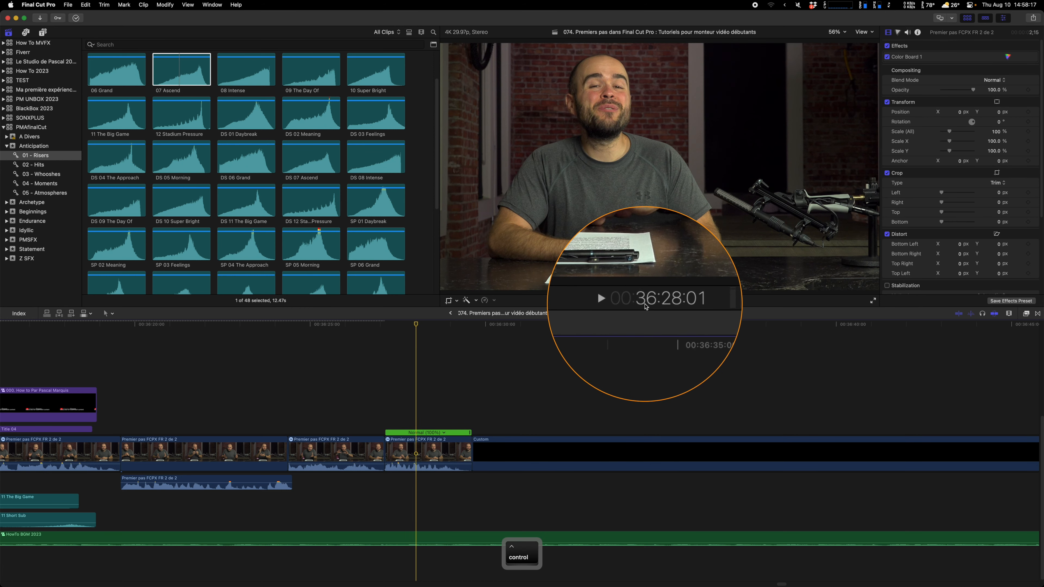
left_click(645, 306)
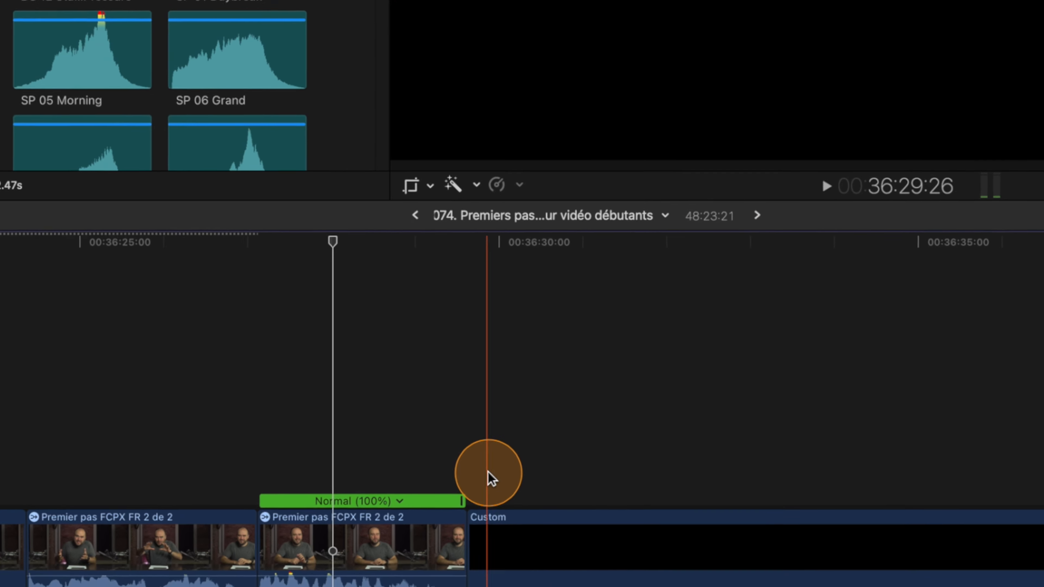
left_click(362, 549)
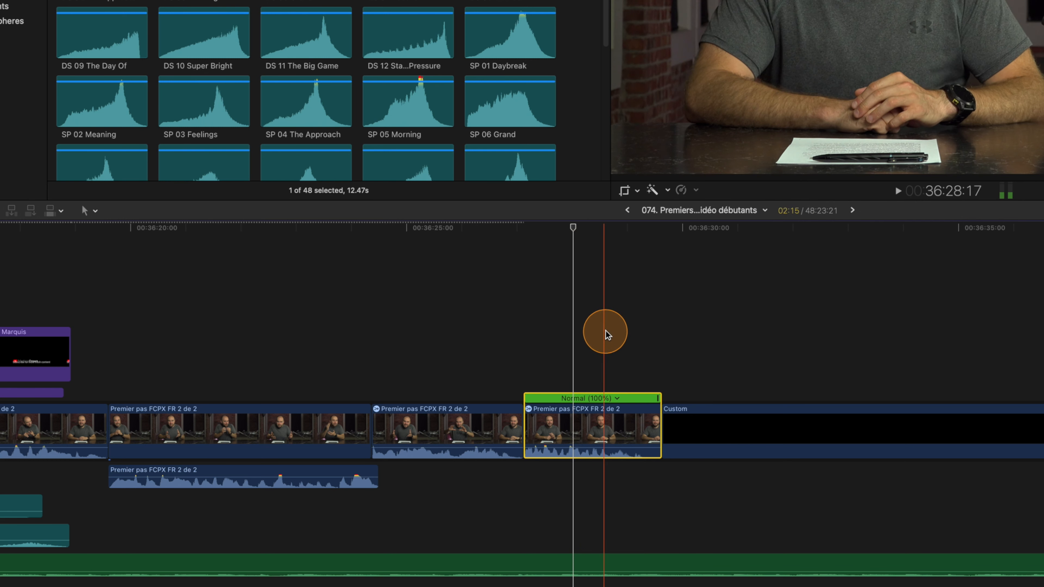
left_click_drag(608, 326, 308, 420)
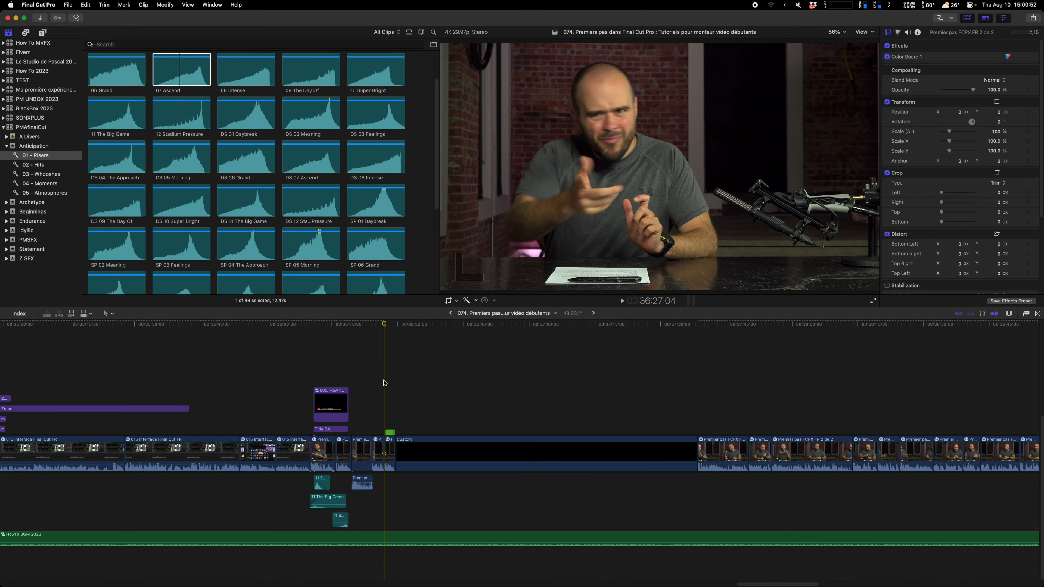
left_click(957, 329)
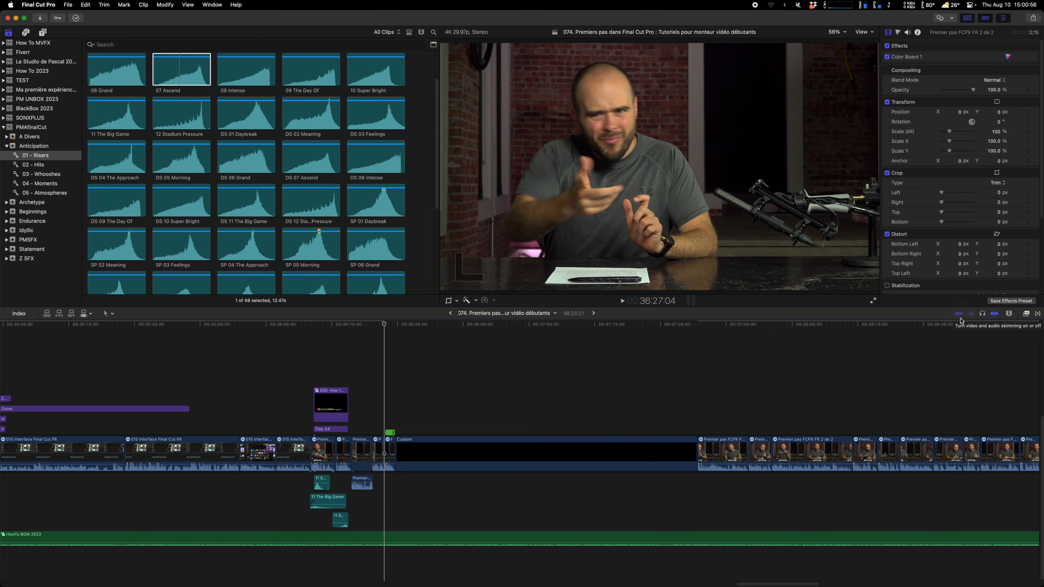
left_click(623, 384)
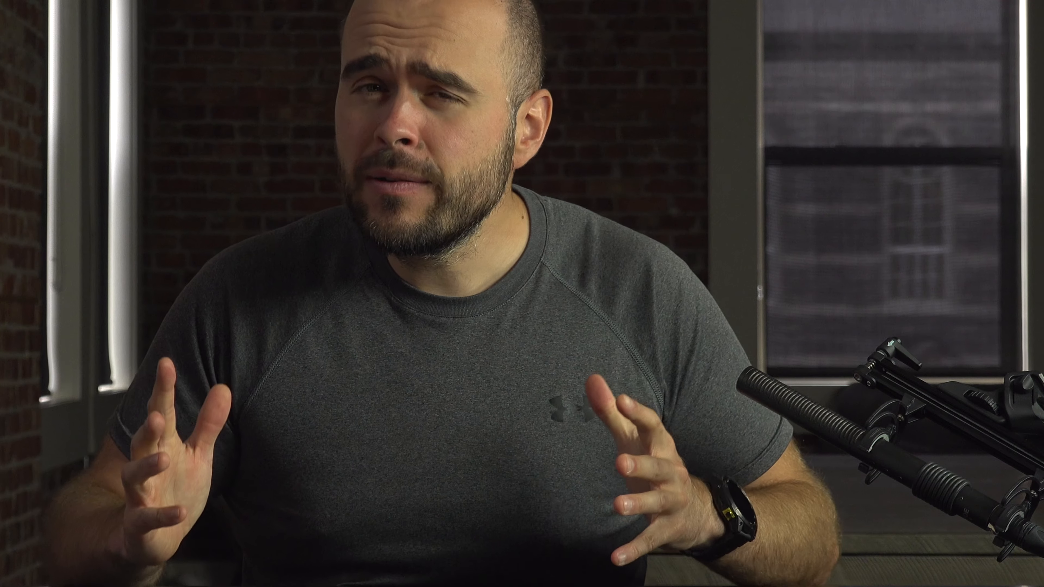